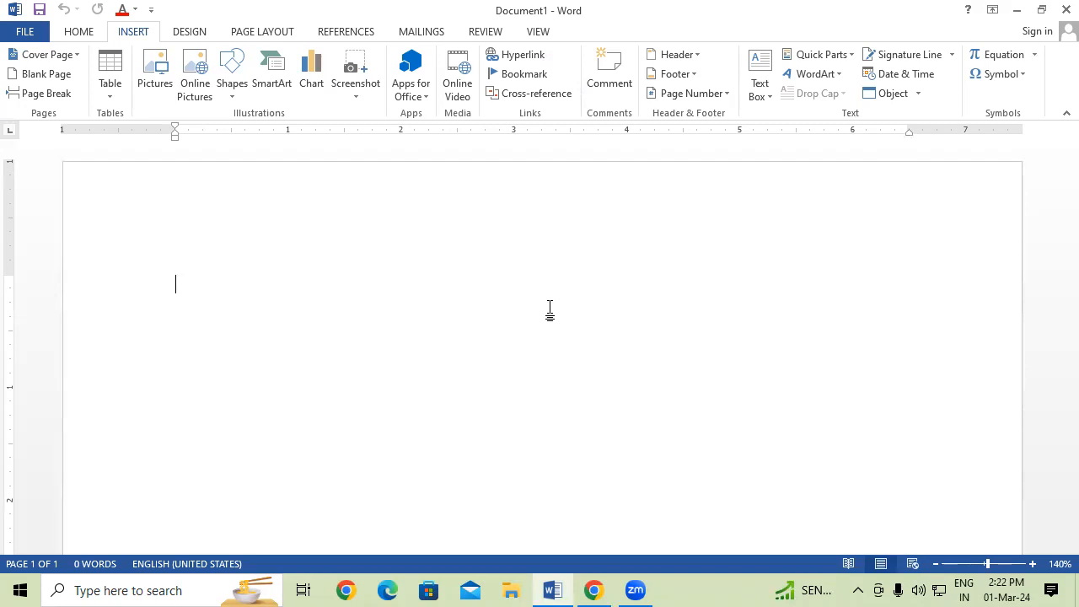
# Insert a Clustered Column chart into the blank document.
pyautogui.click(308, 70)
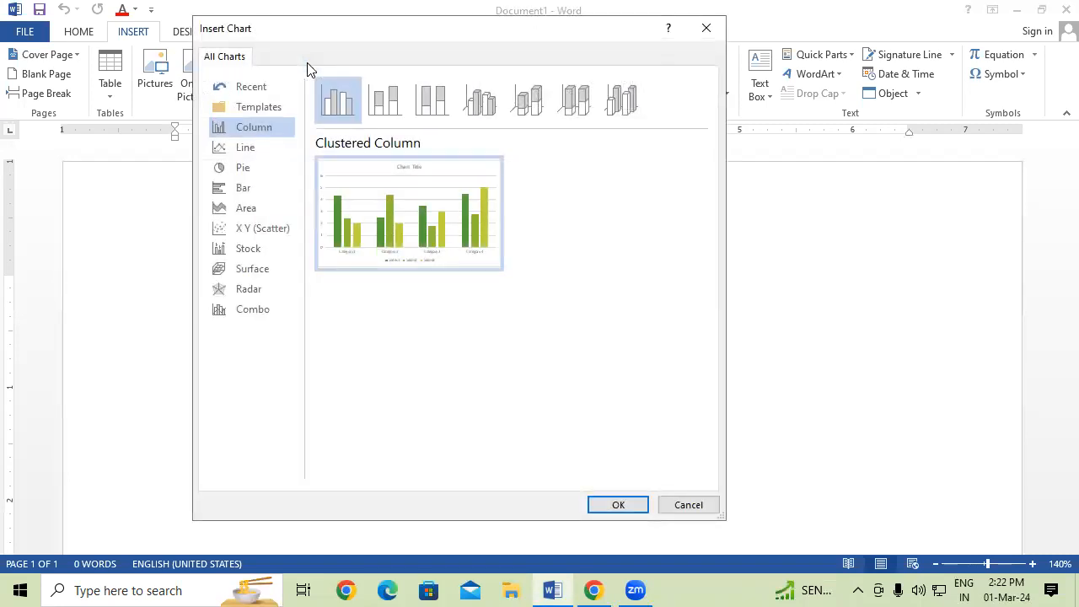
pyautogui.click(267, 153)
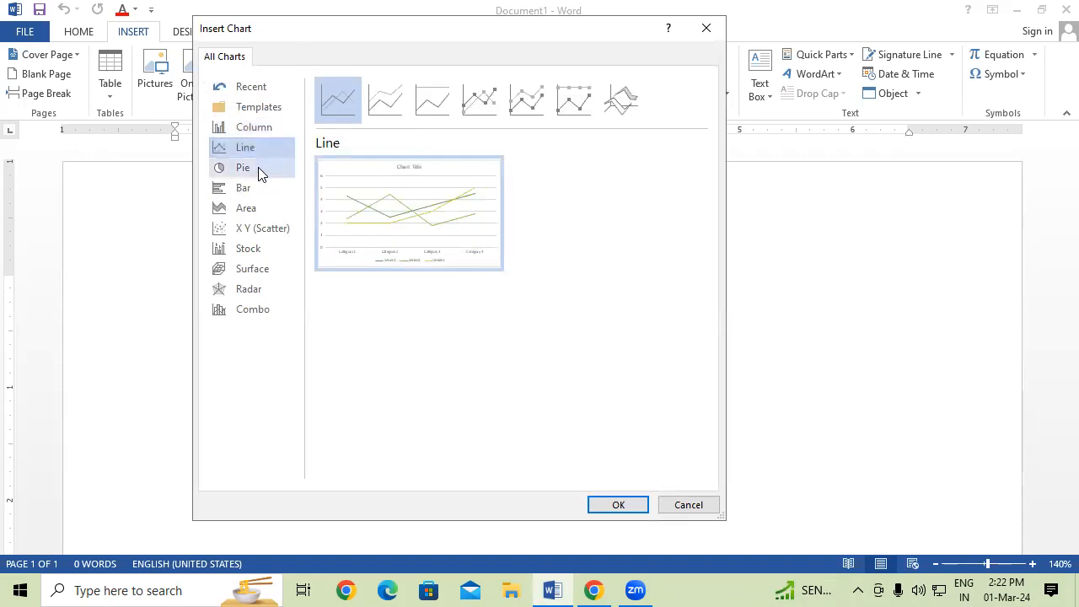
pyautogui.click(258, 169)
pyautogui.click(258, 186)
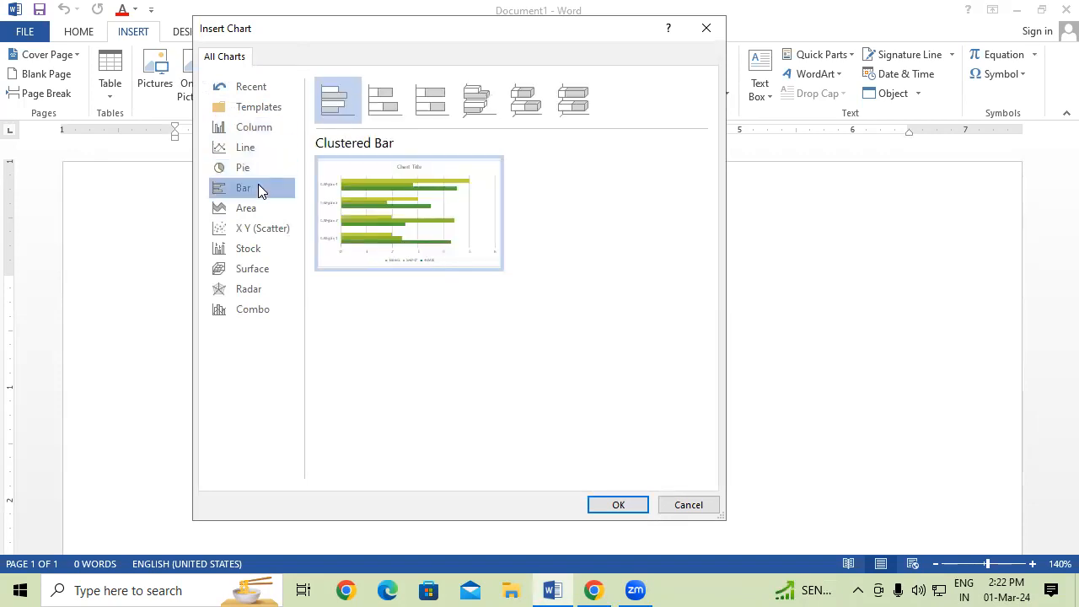
pyautogui.click(276, 211)
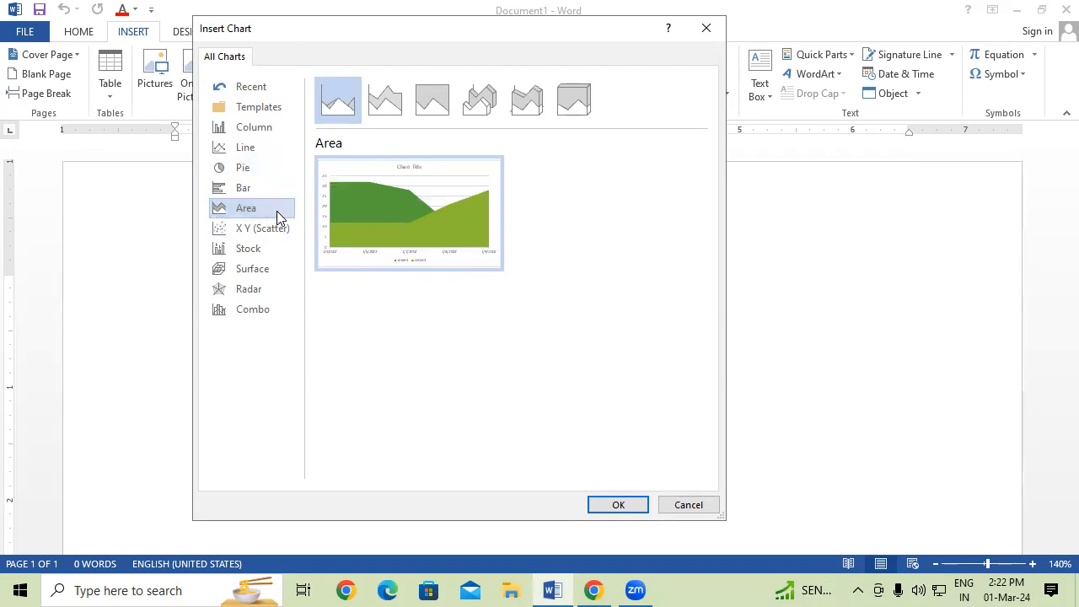
pyautogui.click(279, 131)
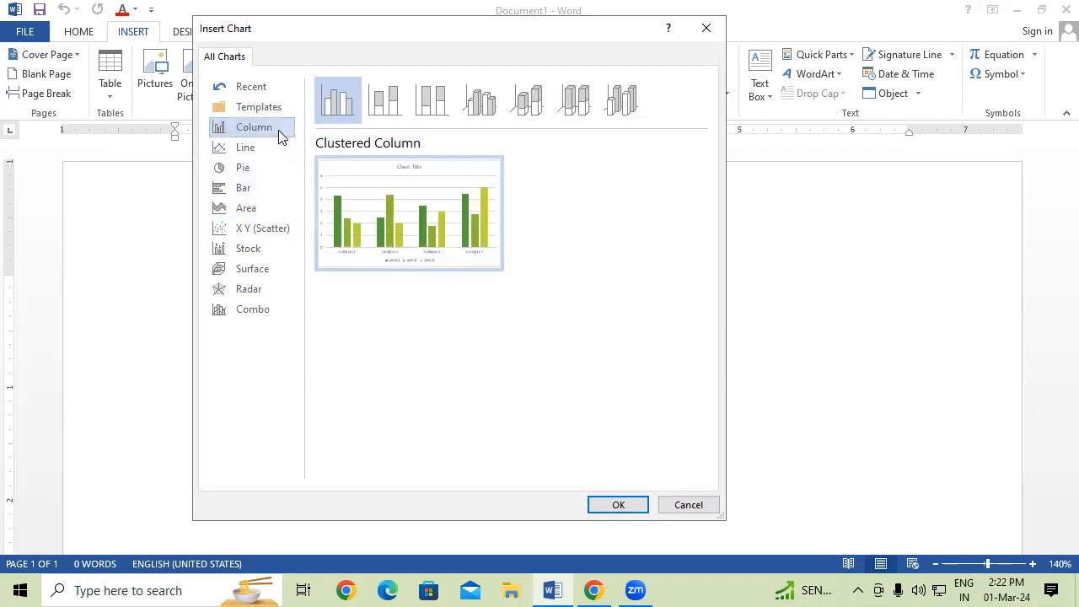
pyautogui.moveTo(430, 229)
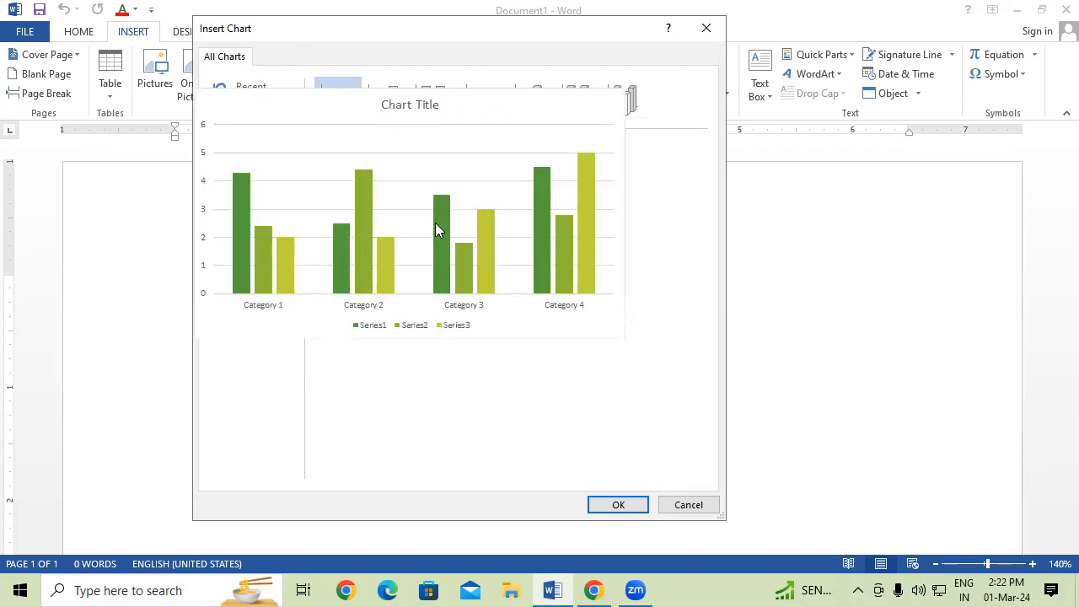
pyautogui.click(618, 505)
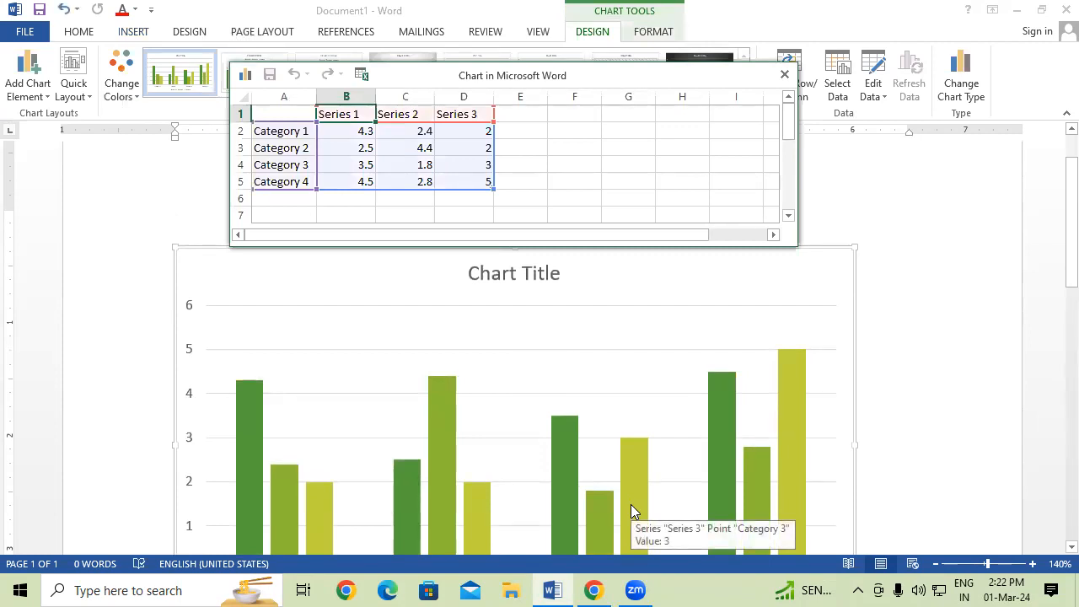
pyautogui.click(347, 134)
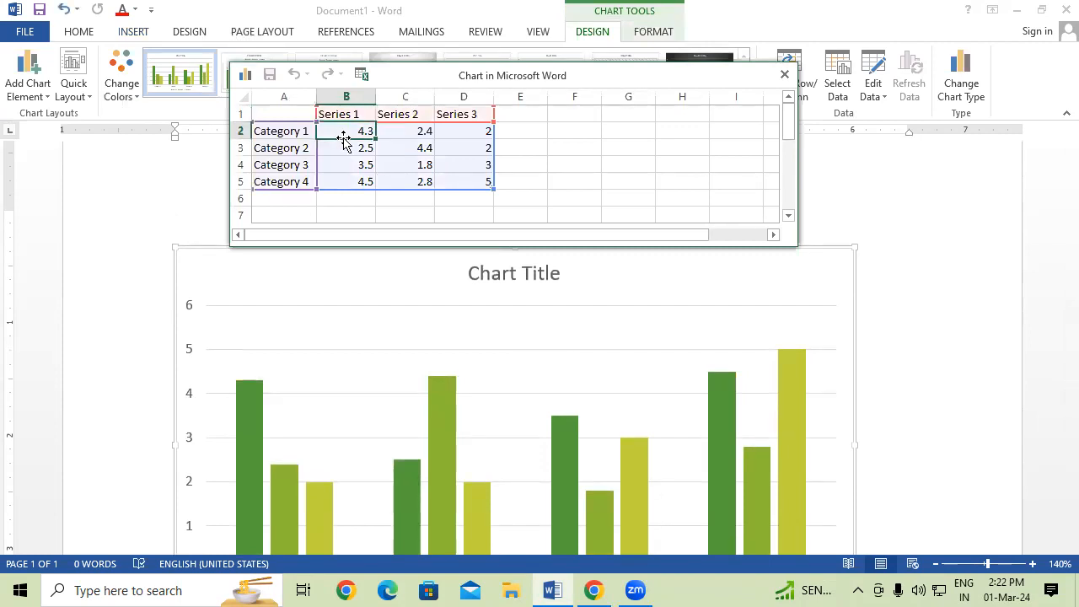
pyautogui.click(289, 145)
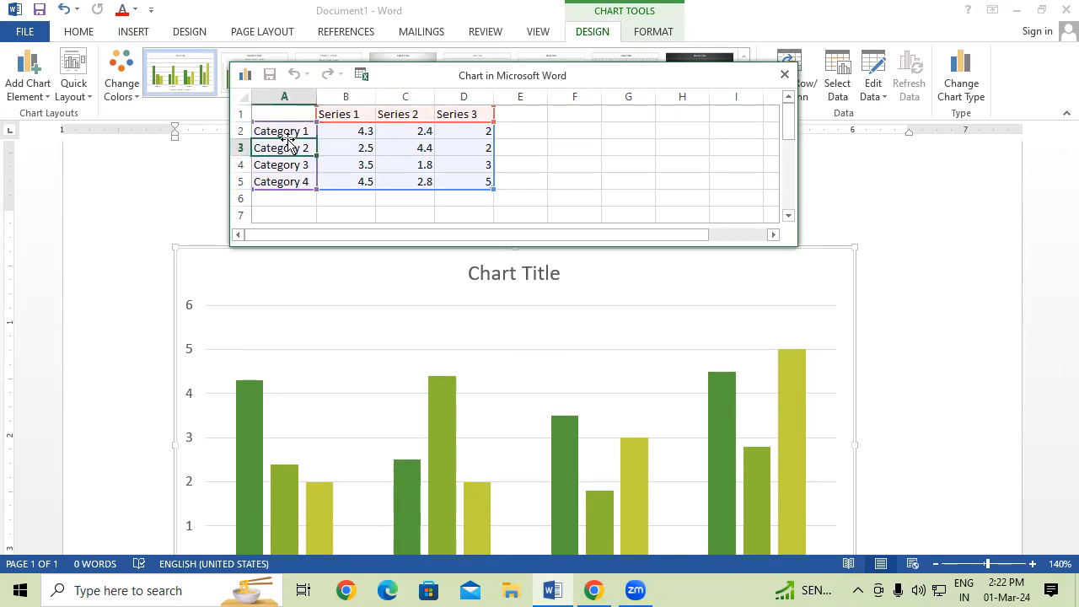
pyautogui.click(349, 114)
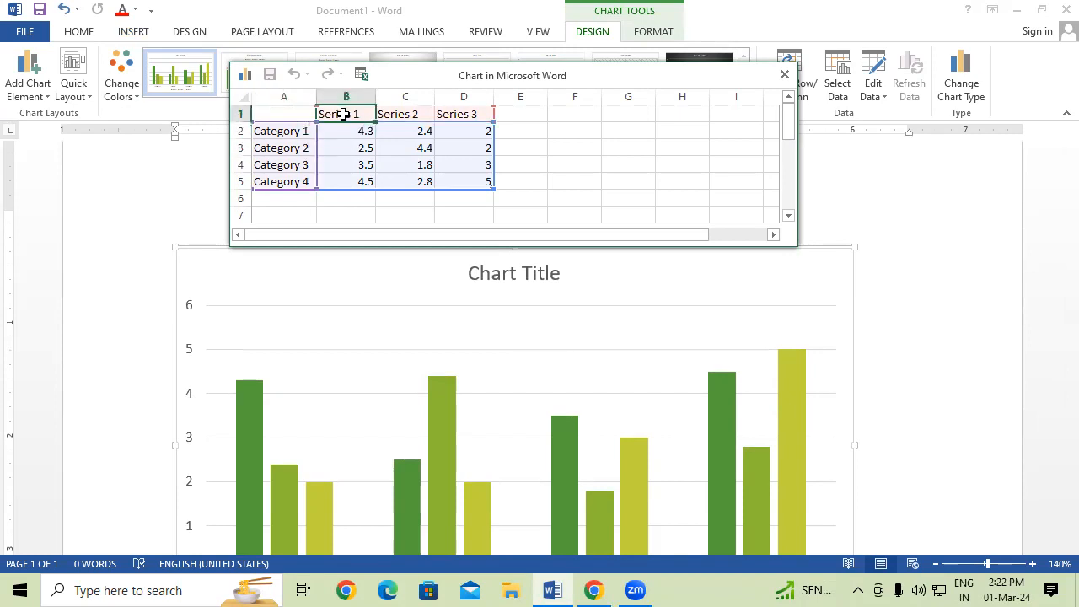
pyautogui.click(285, 163)
# Rename the four chart categories in the data sheet, in order, as KASIA, DEORIA, HATA and PADRAUNA.
pyautogui.click(295, 134)
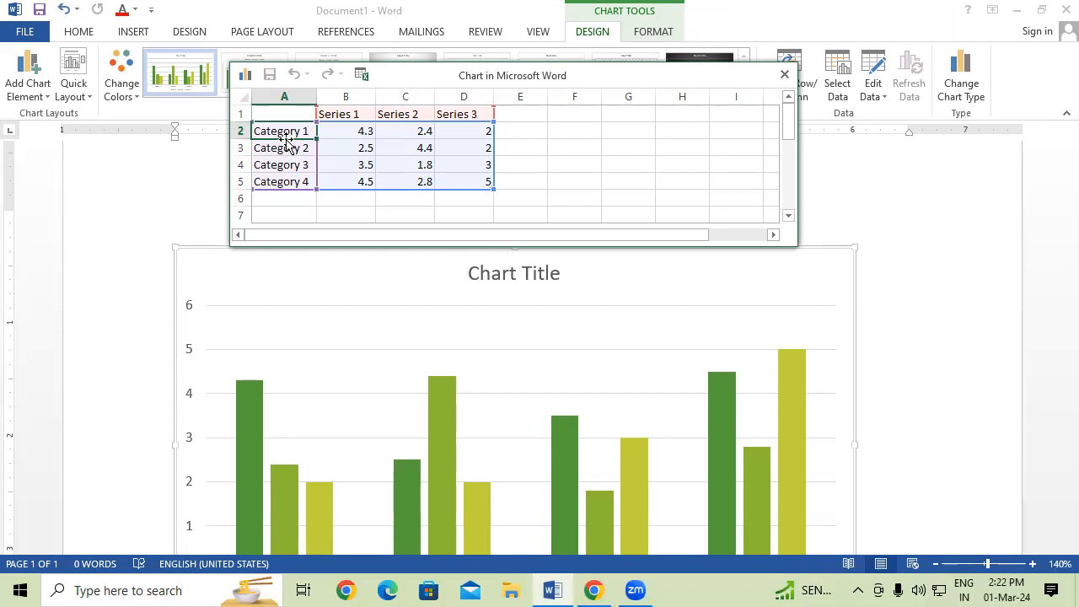
pyautogui.write('KASIA')
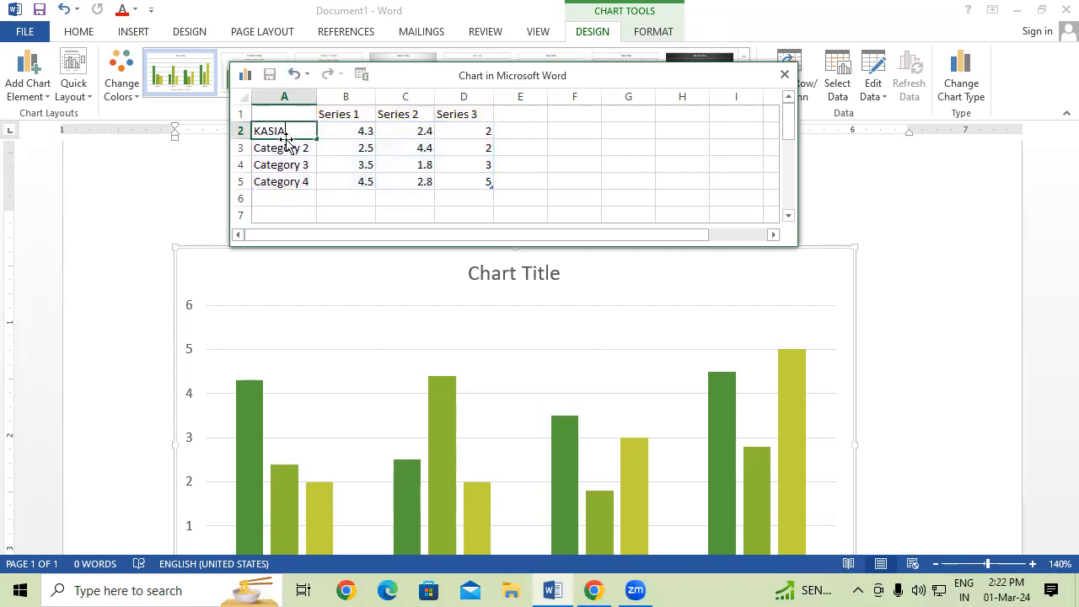
pyautogui.click(285, 150)
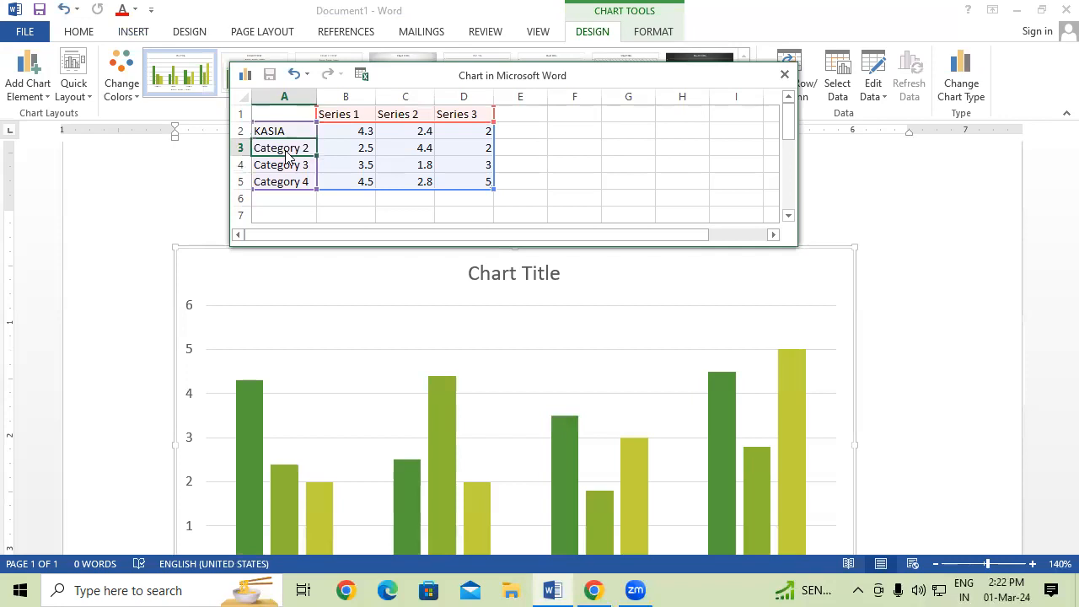
pyautogui.write('DEORI')
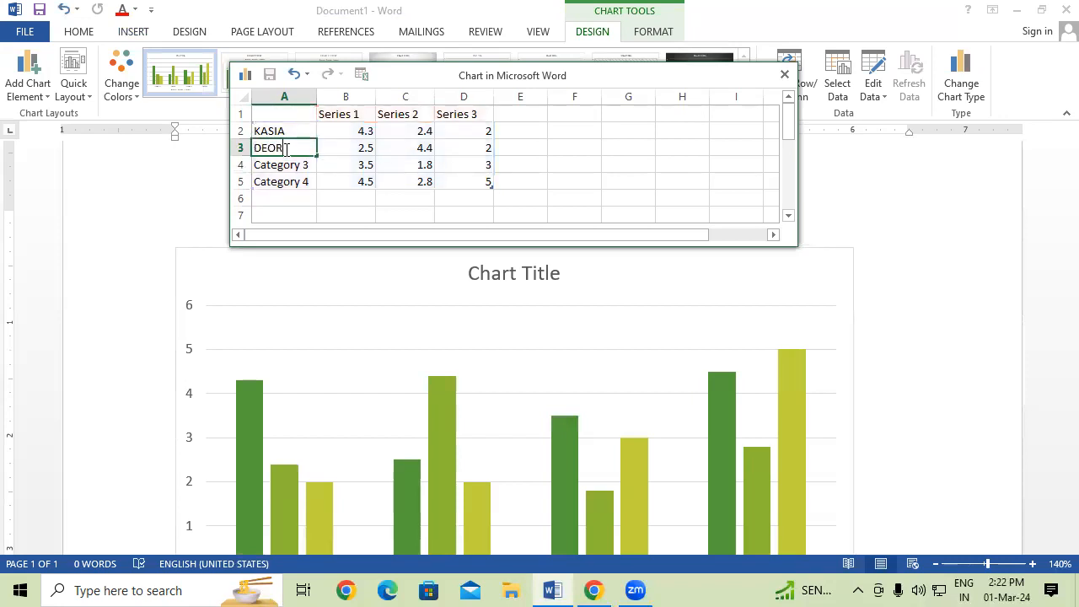
pyautogui.write('A')
pyautogui.click(288, 168)
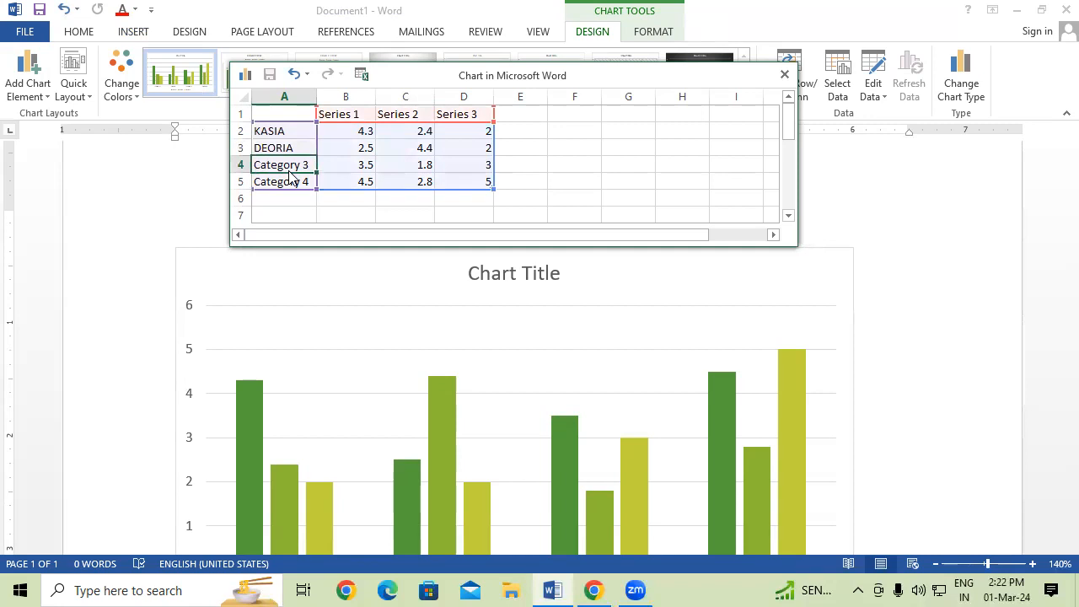
pyautogui.write('HATA')
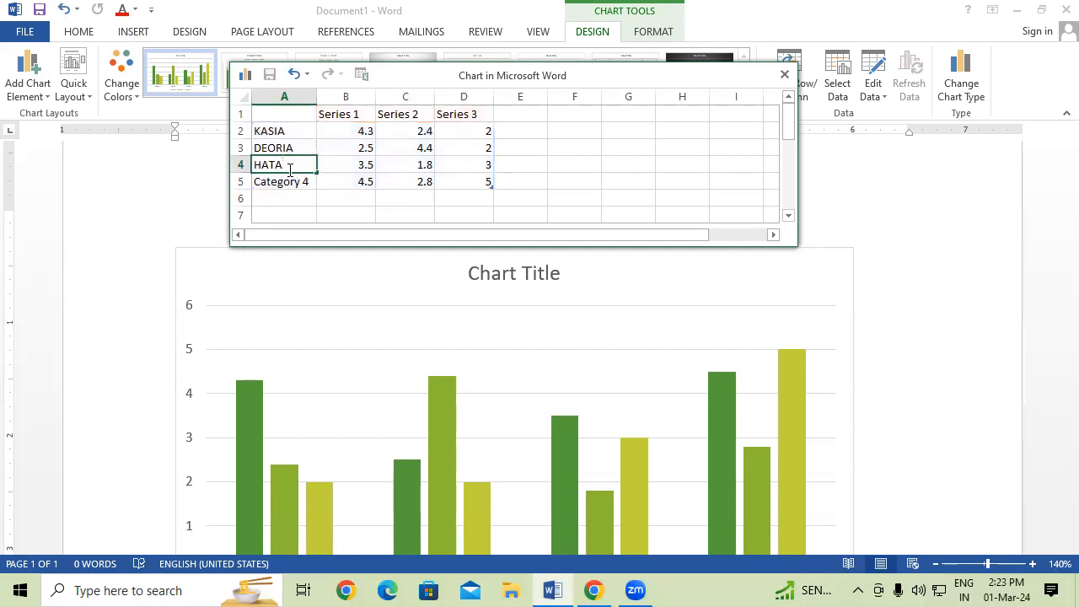
pyautogui.click(286, 183)
pyautogui.write('PADRAUNA')
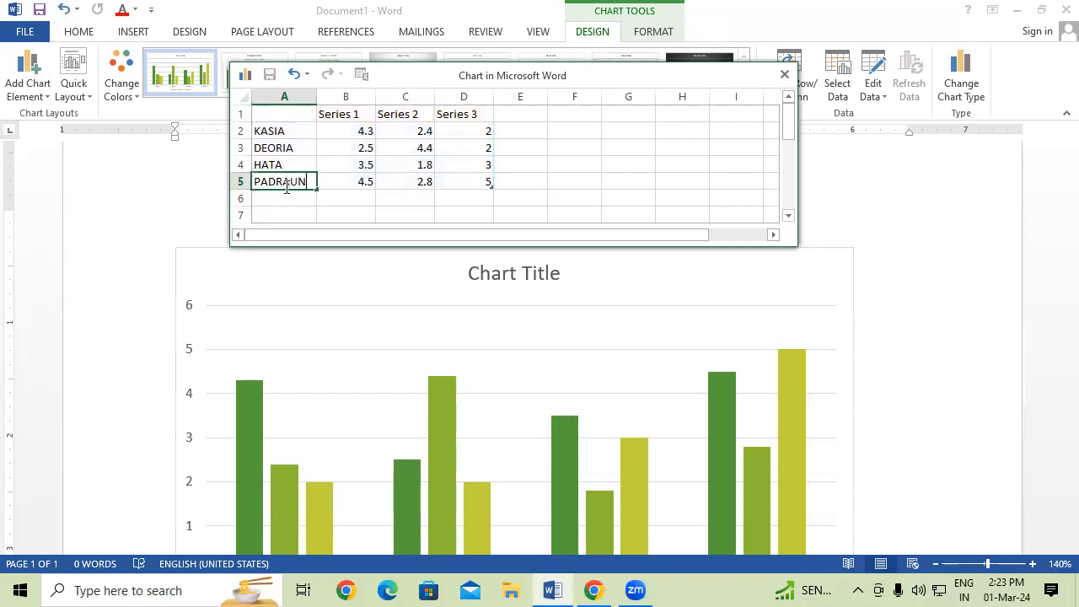
pyautogui.click(384, 180)
# Rename the three series headings in the chart data sheet as KEYBOARD, MOUSE and CPU.
pyautogui.click(353, 115)
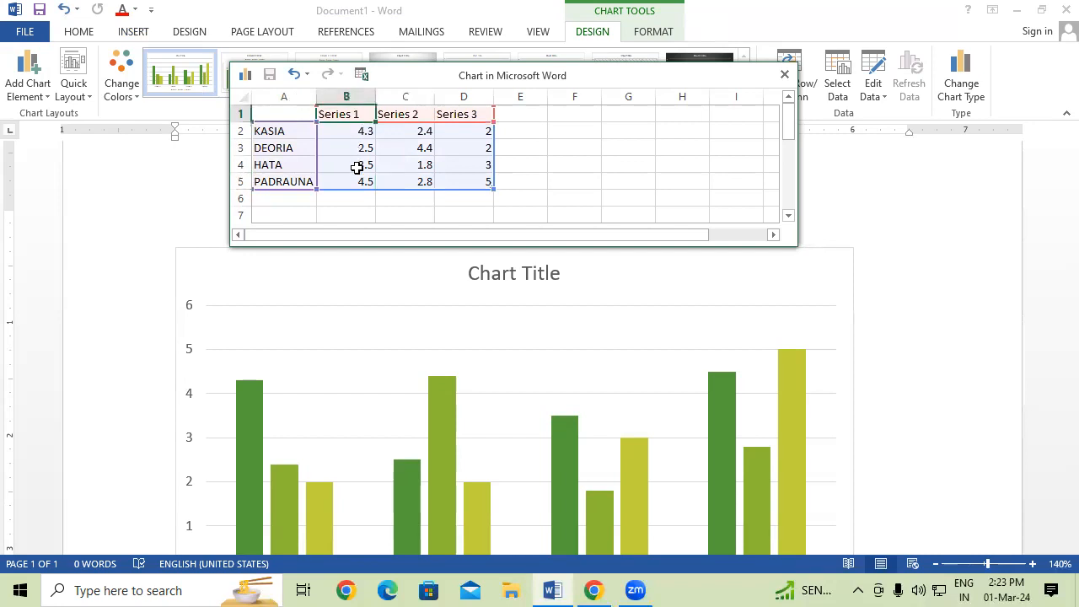
pyautogui.write('KEYB')
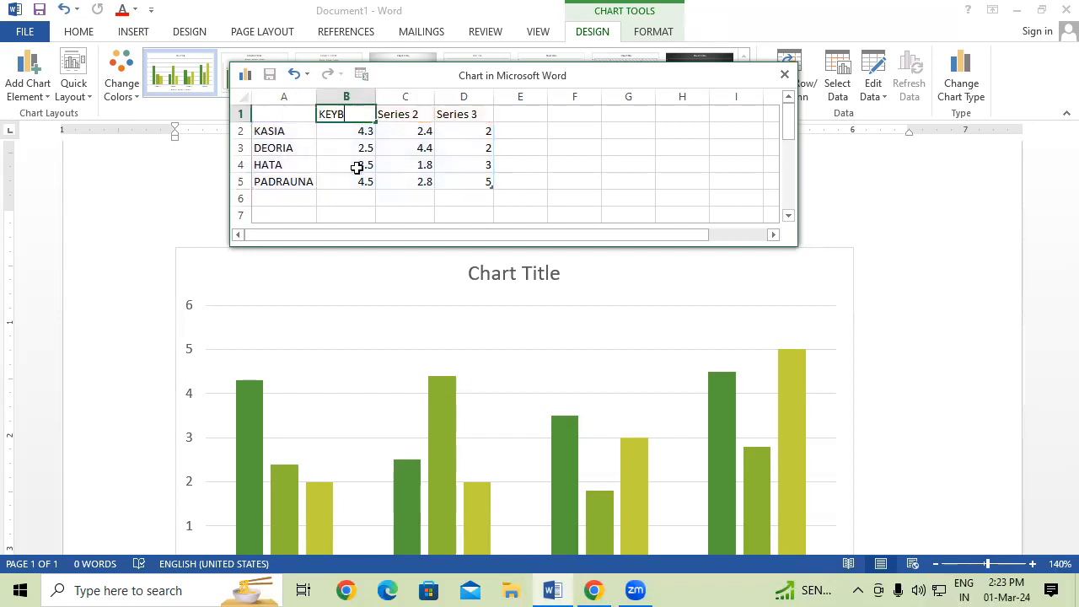
pyautogui.write('OARD')
pyautogui.click(417, 118)
pyautogui.write('MOUSE')
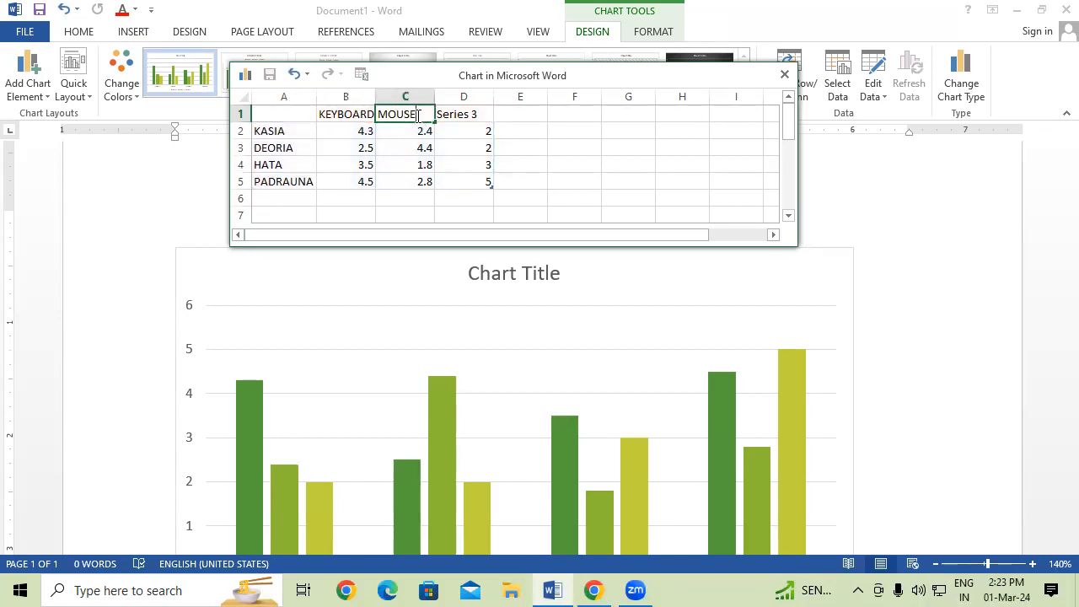
pyautogui.click(420, 164)
pyautogui.click(477, 115)
pyautogui.write('CPU')
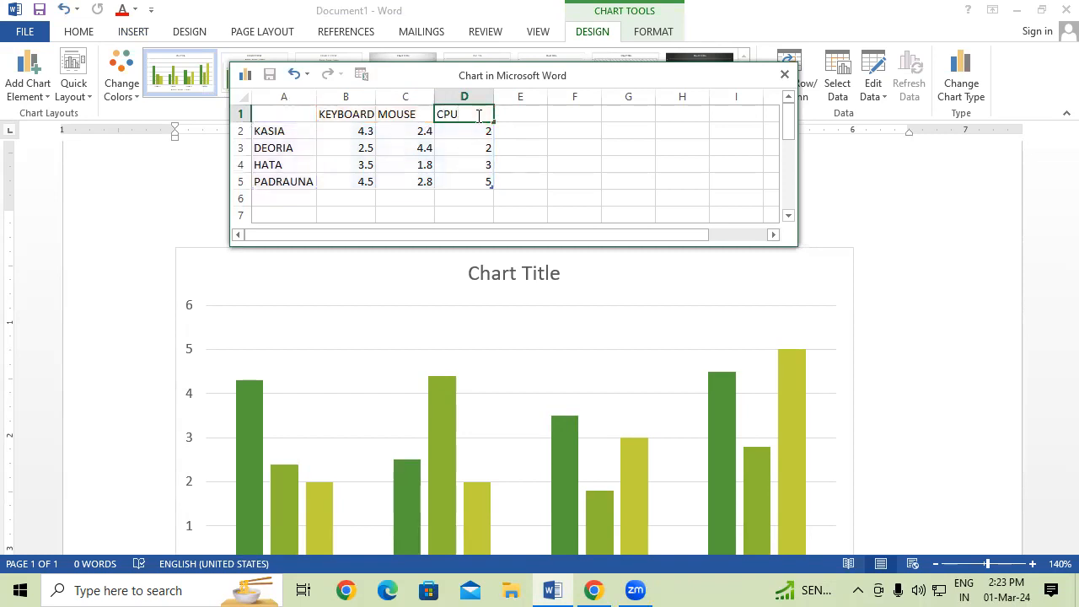
pyautogui.click(396, 149)
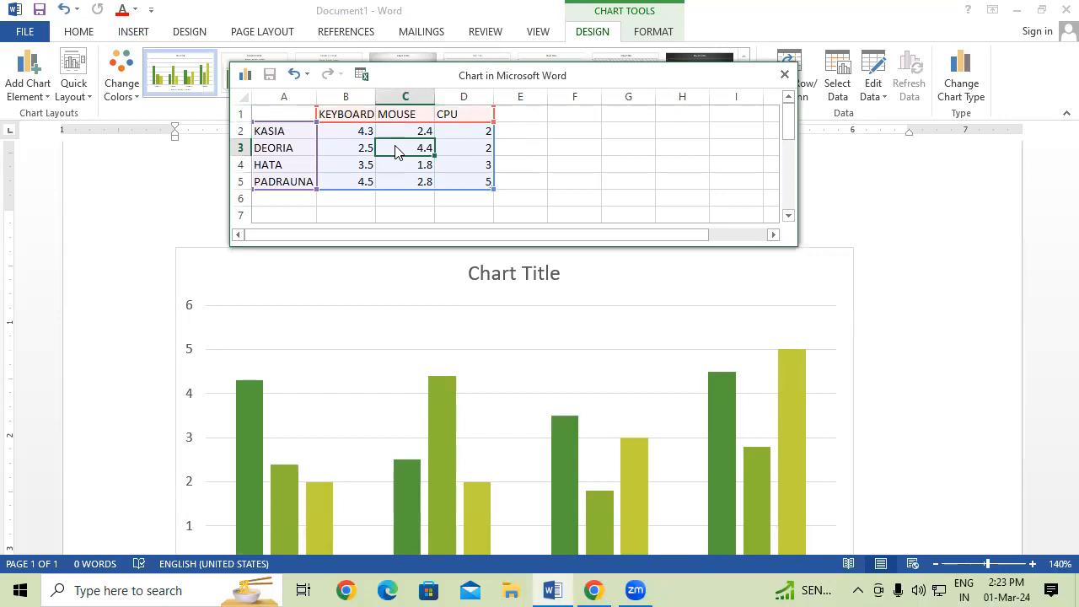
# Clear all sample values below the KEYBOARD, MOUSE and CPU headings, keeping the category and series names.
pyautogui.click(339, 162)
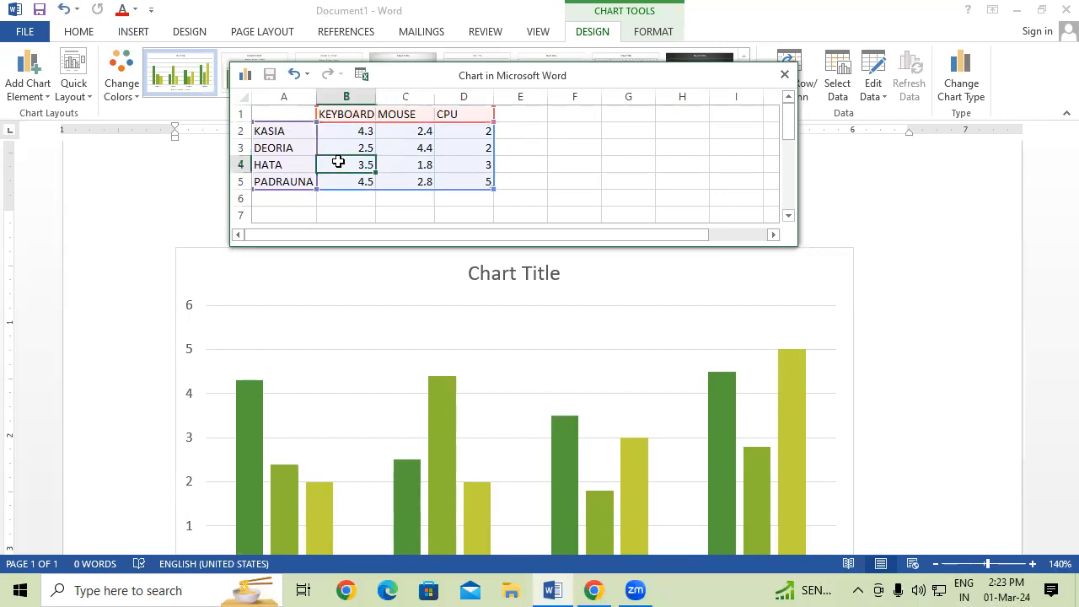
pyautogui.click(359, 131)
pyautogui.moveTo(366, 135); pyautogui.dragTo(465, 191)
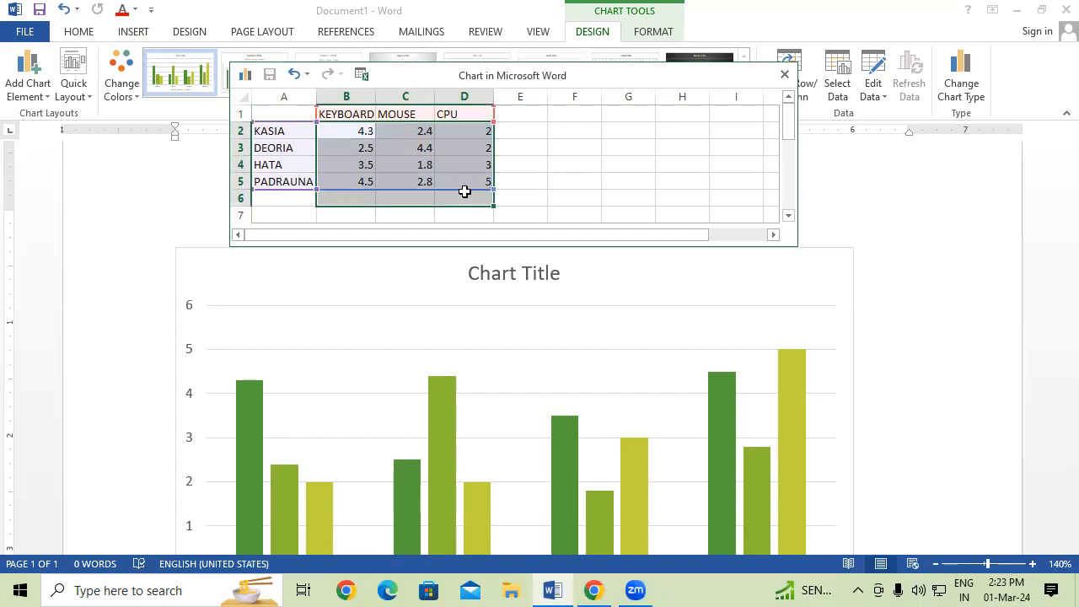
pyautogui.press('Delete')
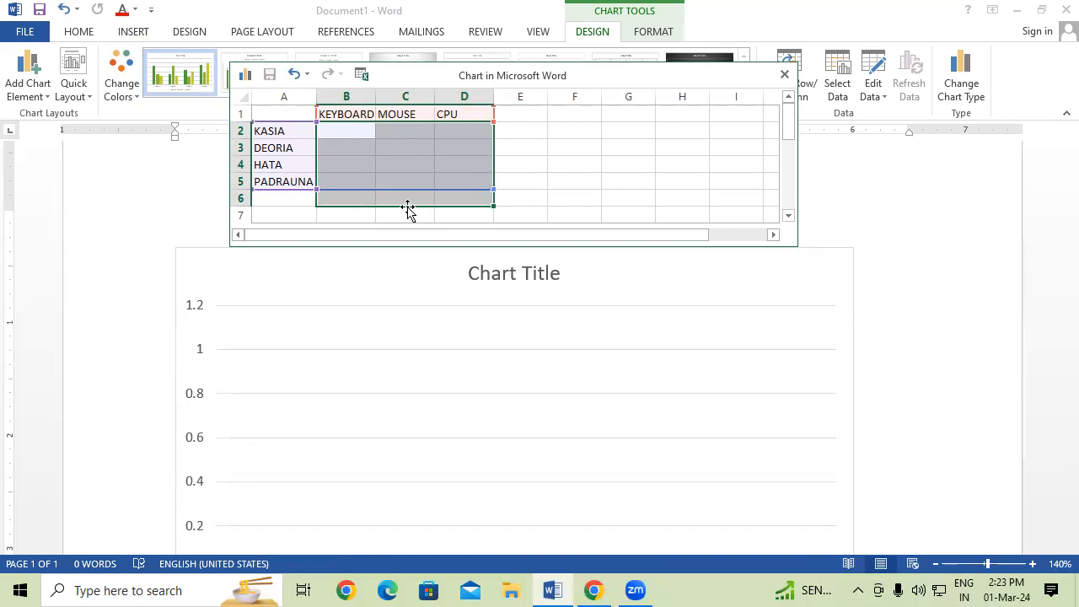
pyautogui.click(409, 161)
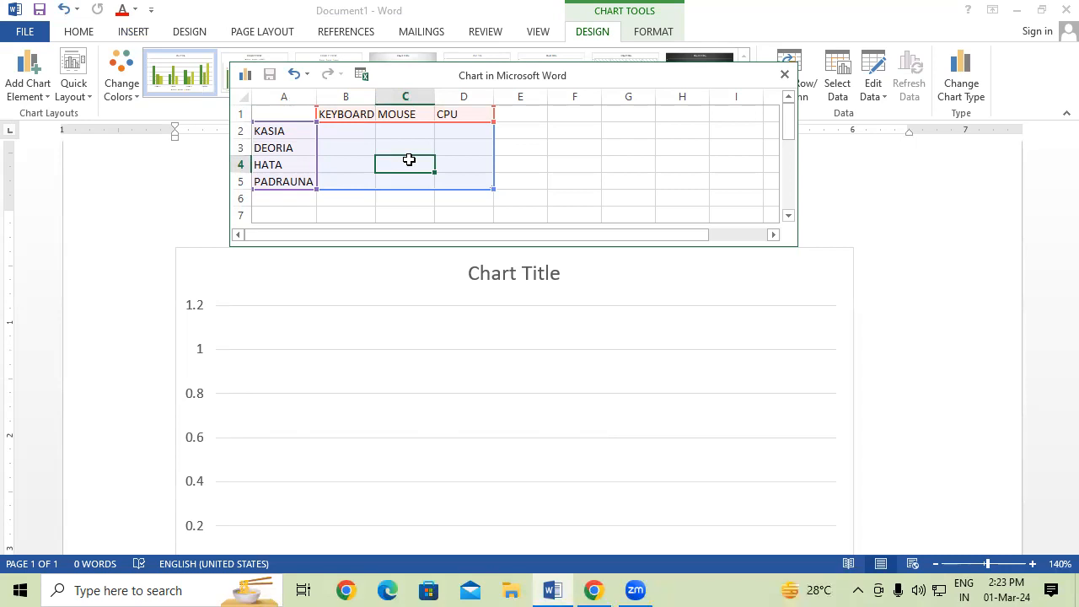
# Enter the KEYBOARD values in the chart data sheet: 5000 for KASIA, 2000 for DEORIA, 6500 for HATA and 1000 for PADRAUNA.
pyautogui.click(353, 133)
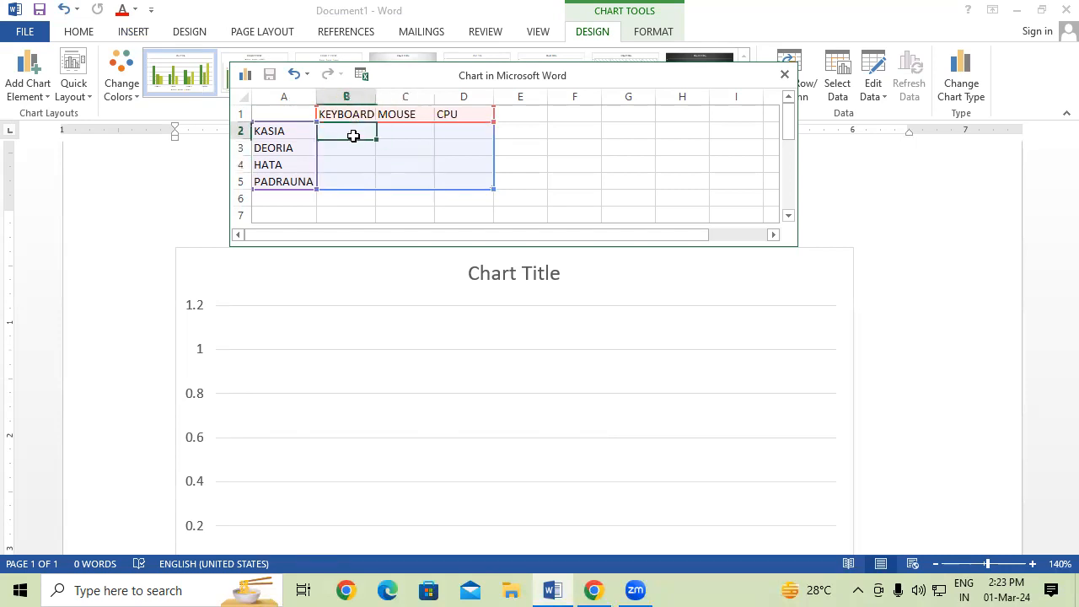
pyautogui.write('5000')
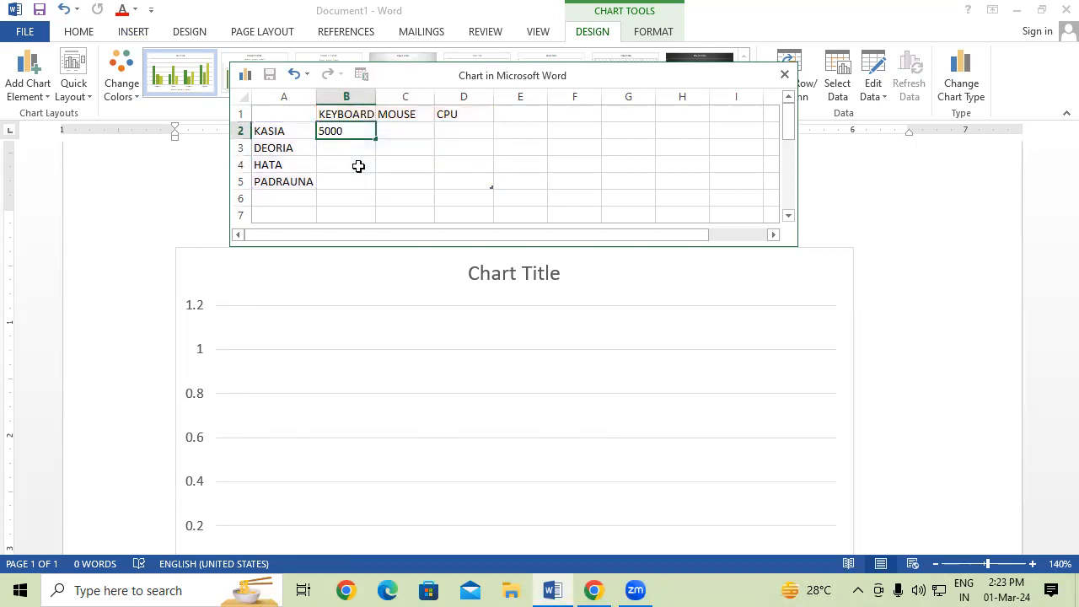
pyautogui.click(452, 166)
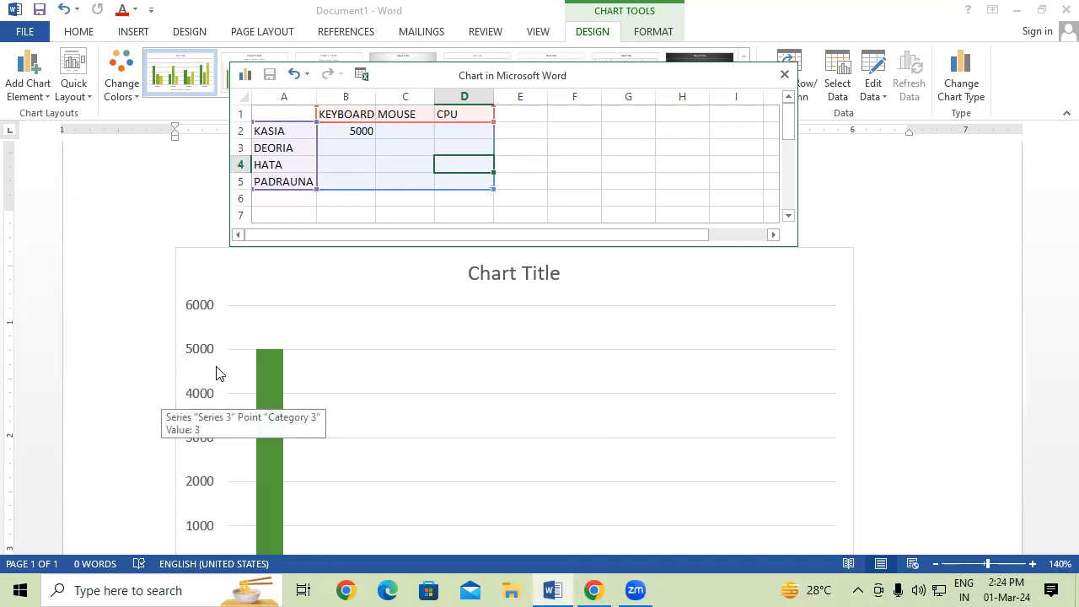
pyautogui.click(367, 146)
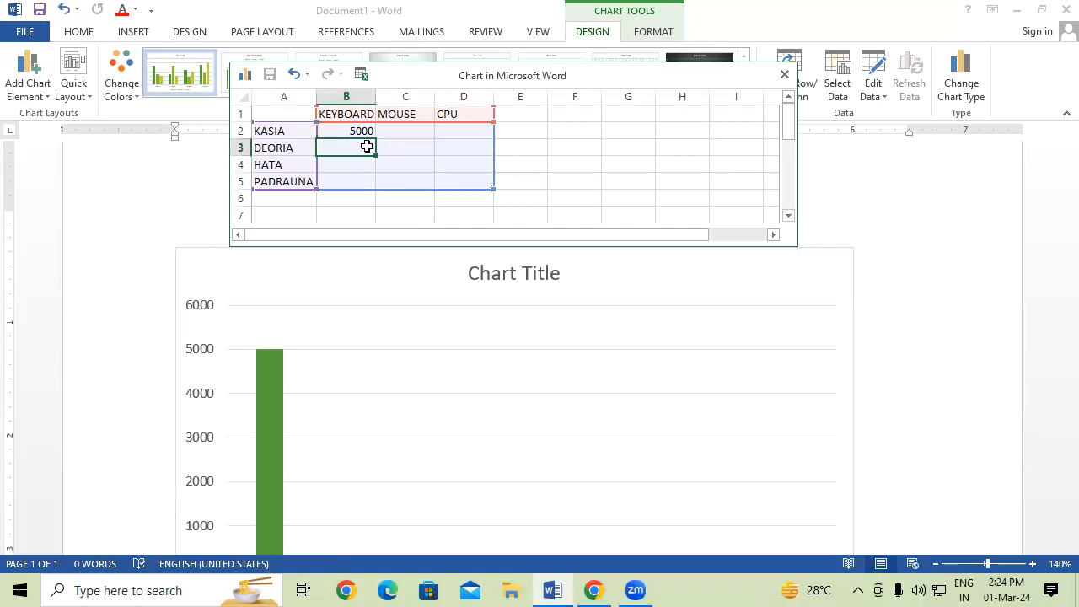
pyautogui.write('2000')
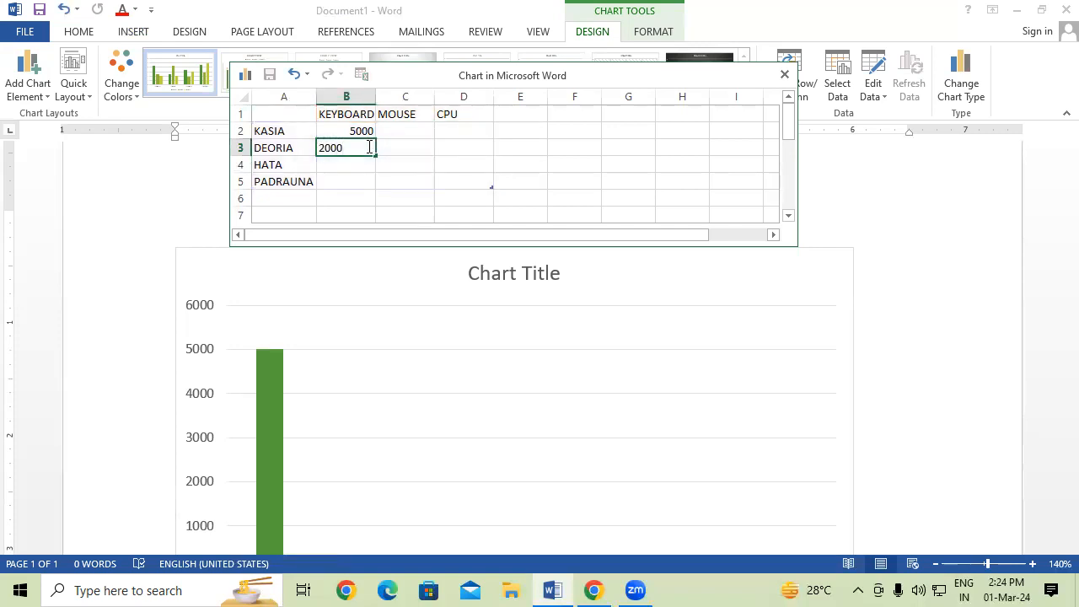
pyautogui.click(367, 182)
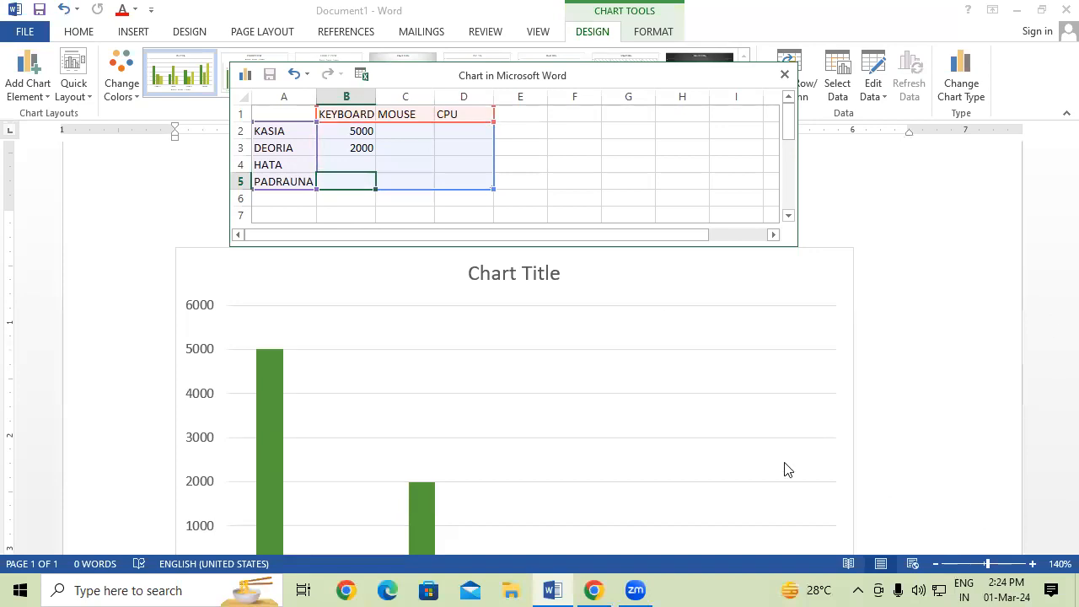
pyautogui.press('Return')
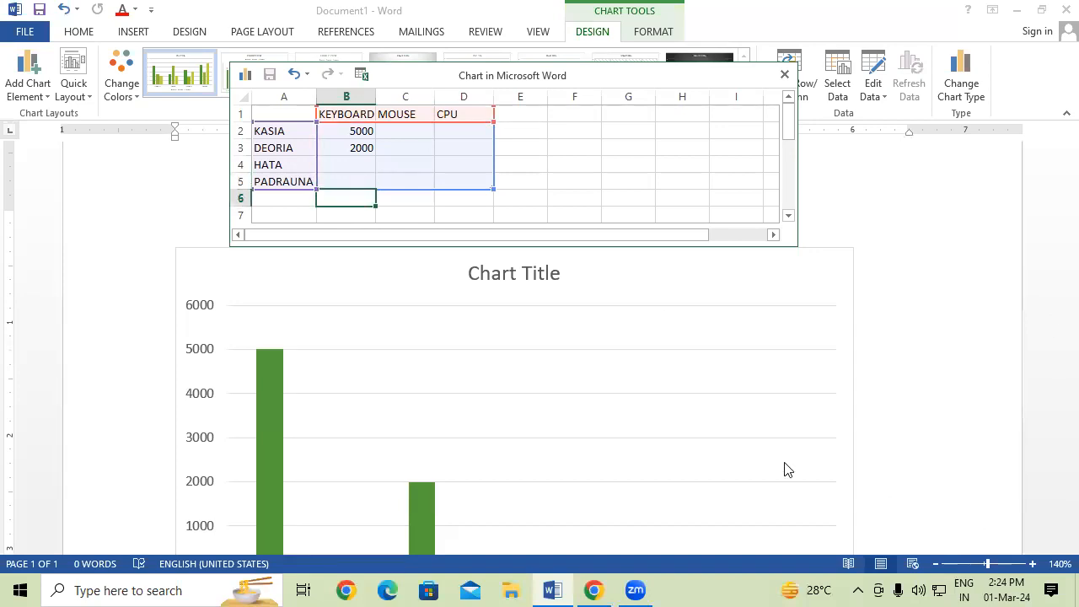
pyautogui.click(353, 166)
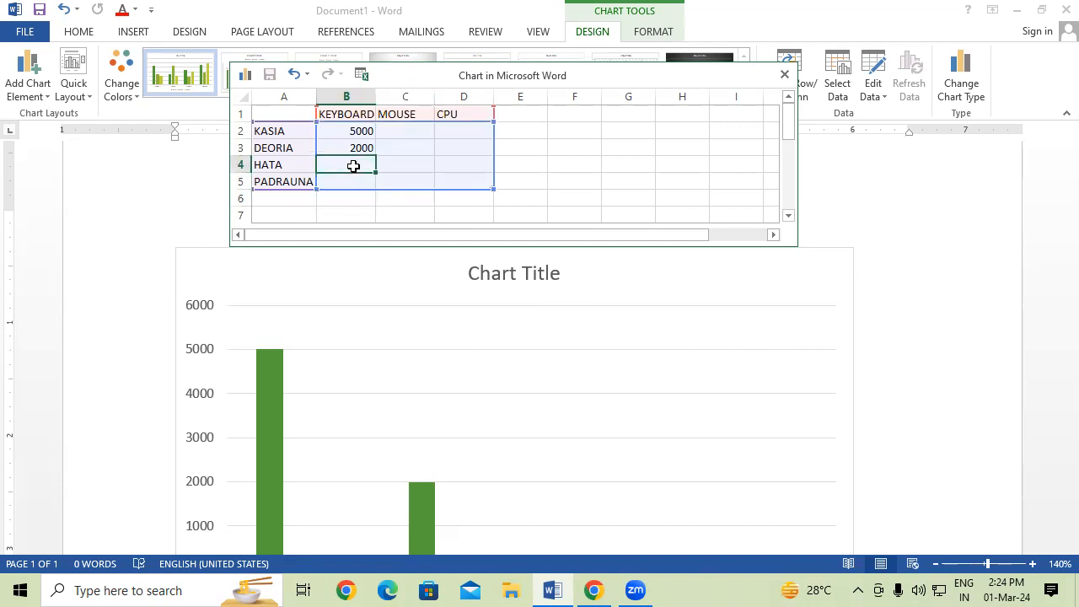
pyautogui.write('6500')
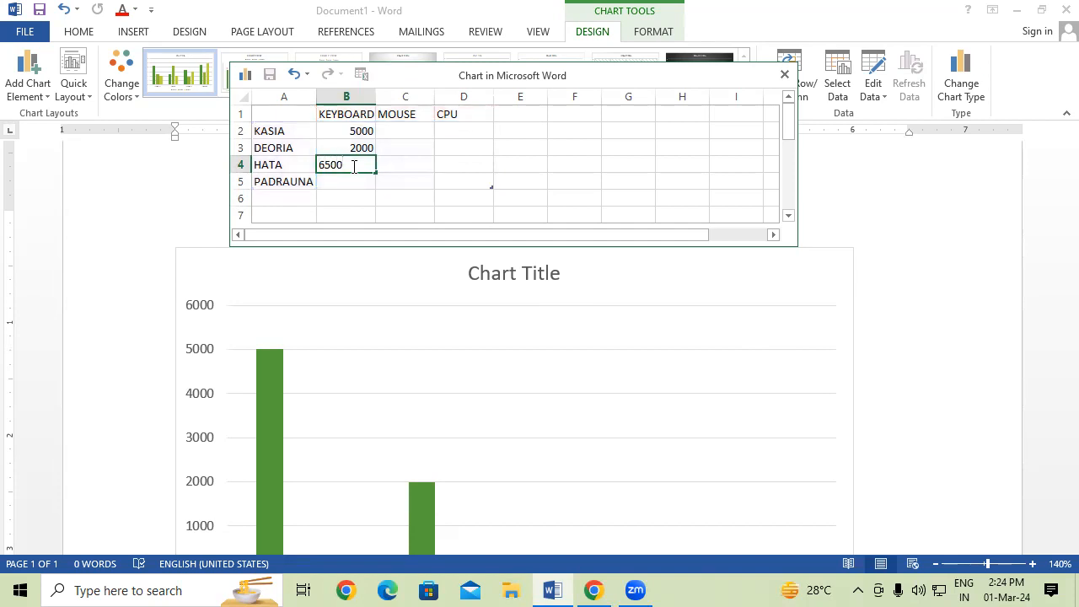
pyautogui.click(355, 183)
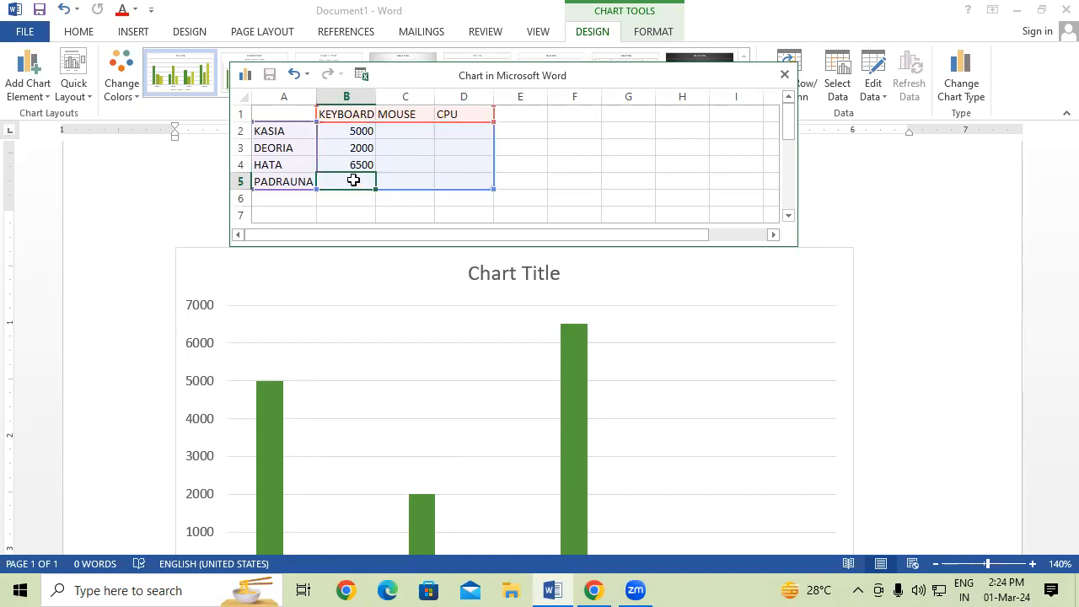
pyautogui.write('1000')
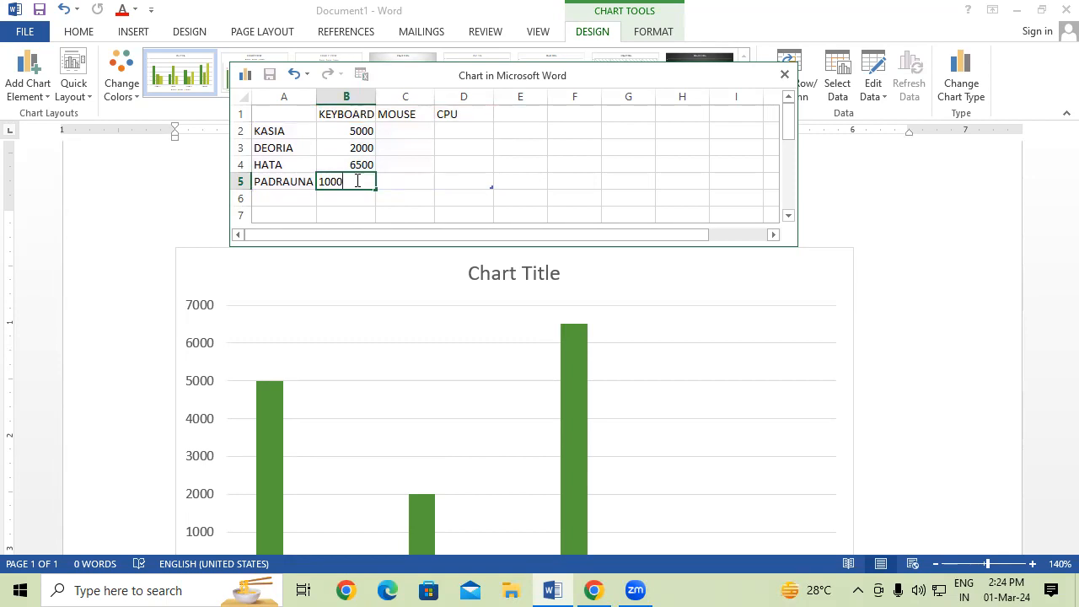
pyautogui.click(405, 170)
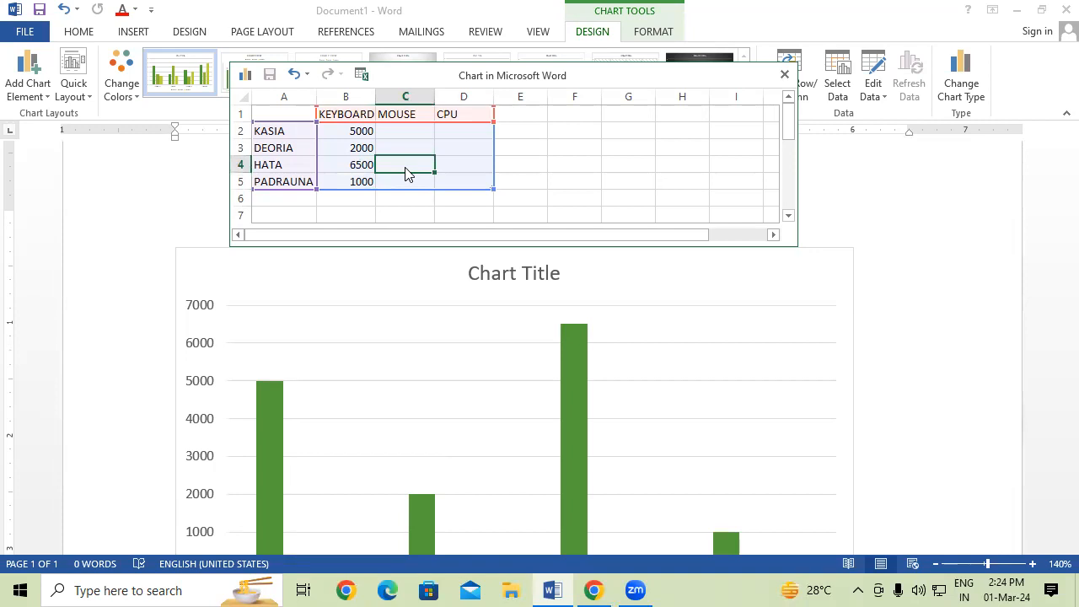
# Close the chart data sheet and examine the KEYBOARD columns, town labels and legend in the chart.
pyautogui.click(784, 74)
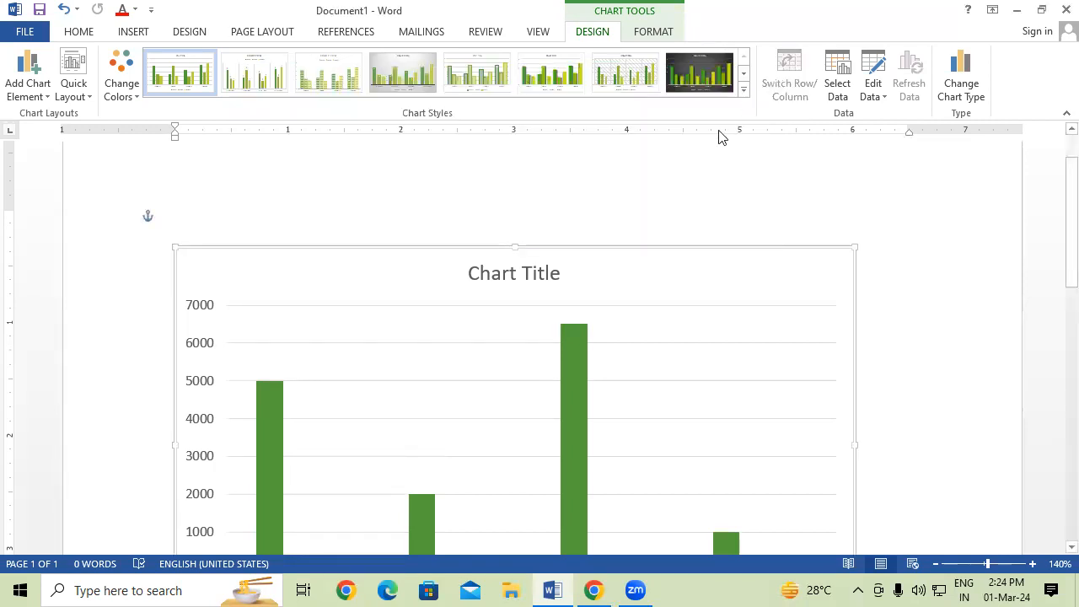
pyautogui.scroll(-2, 1057, 287)
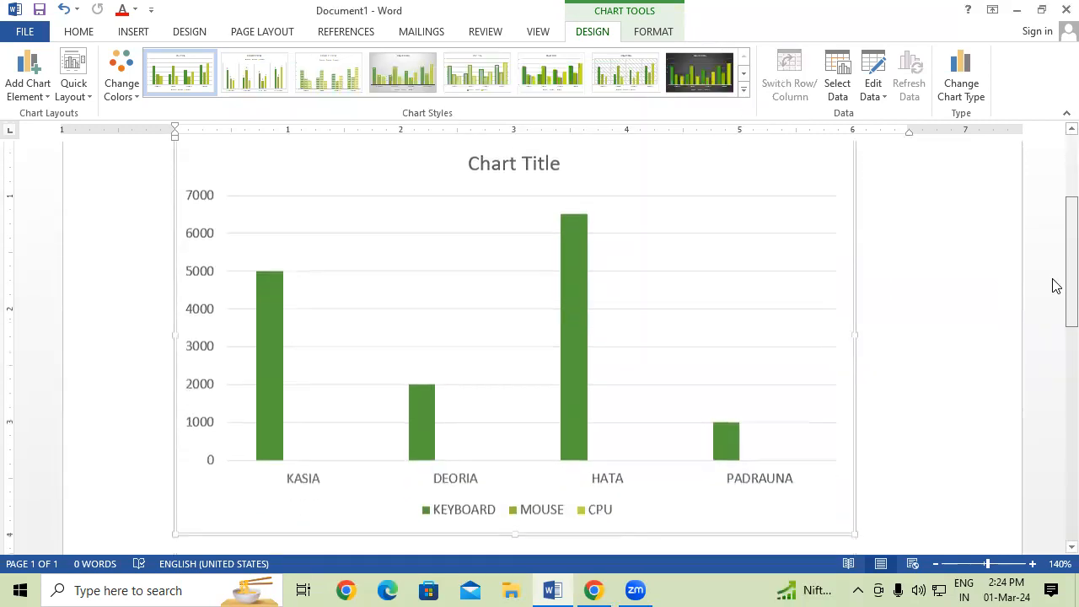
pyautogui.scroll(-1, 1056, 287)
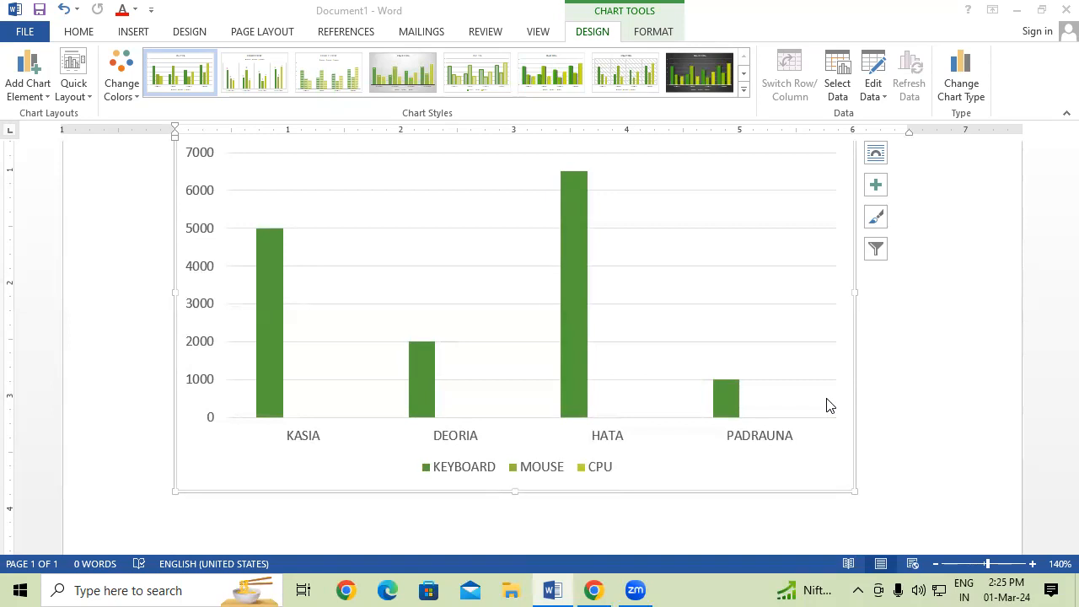
# Reopen the chart's data sheet and move its window so that the chart's columns and town labels are uncovered.
pyautogui.click(838, 89)
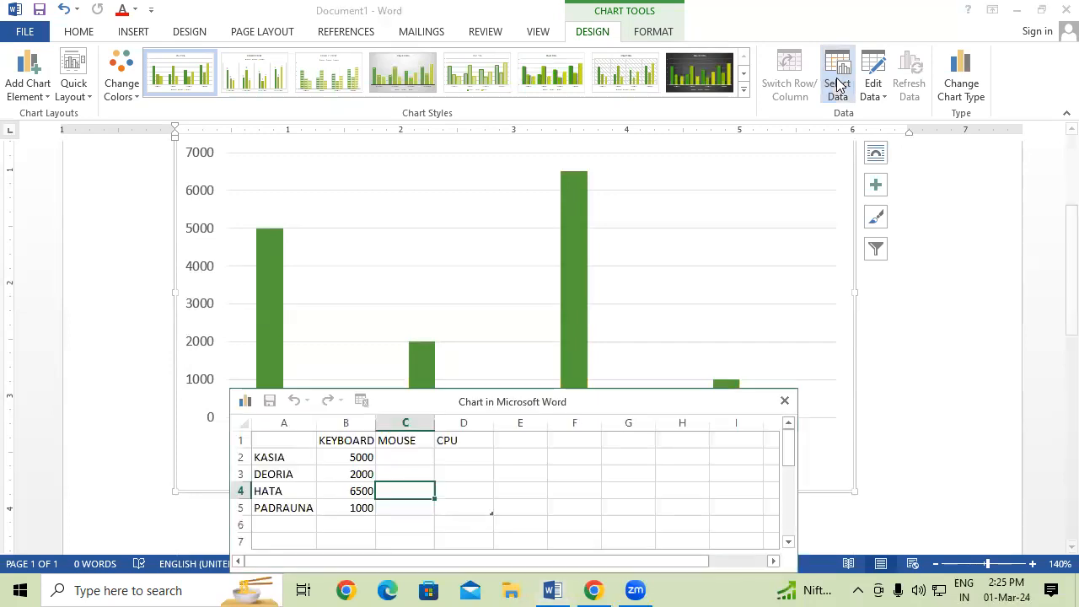
pyautogui.click(854, 319)
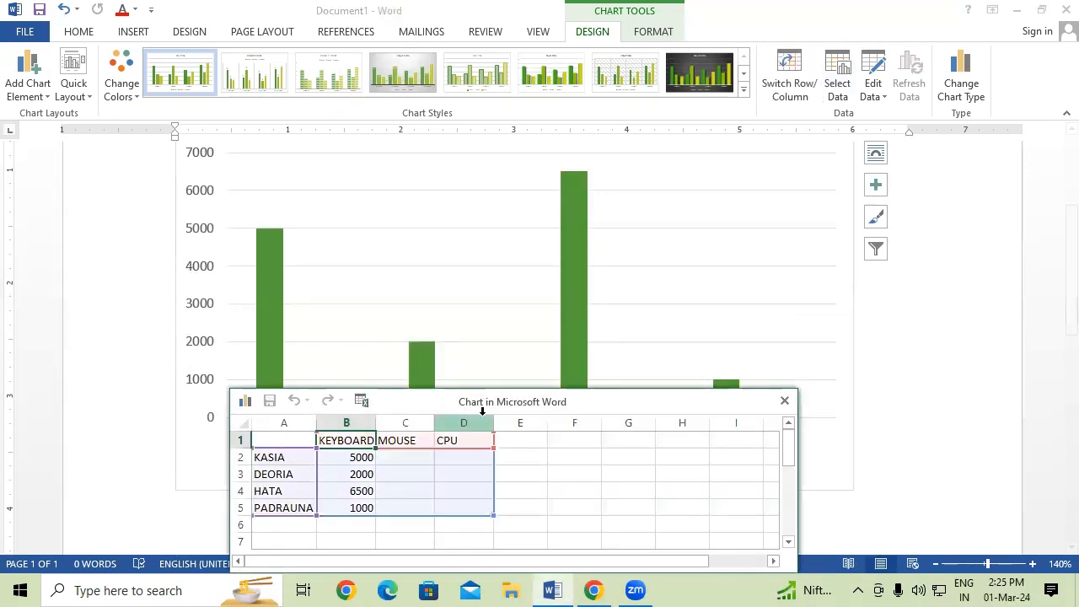
pyautogui.moveTo(524, 390); pyautogui.dragTo(452, 2)
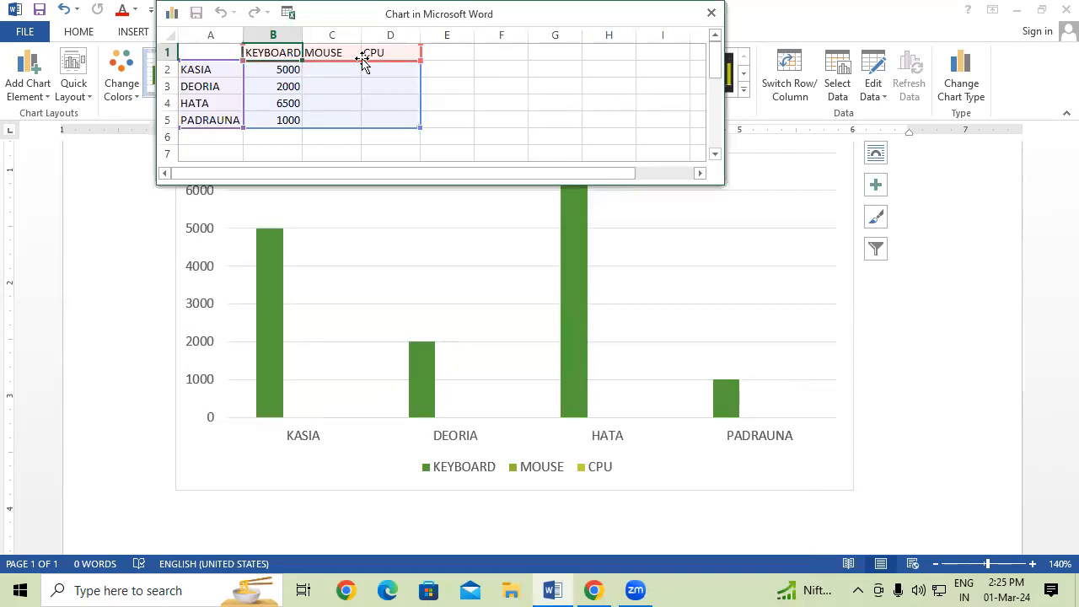
# Enter the MOUSE values in the chart data sheet: 1000 for KASIA, 2000 for DEORIA, 9000 for HATA and 3000 for PADRAUNA.
pyautogui.click(334, 69)
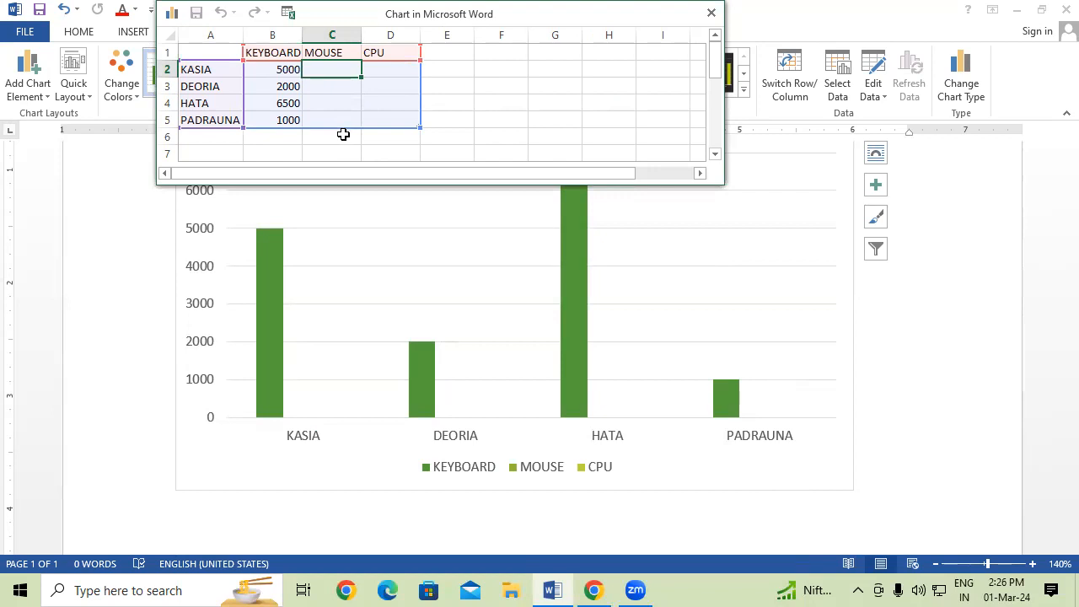
pyautogui.write('1000')
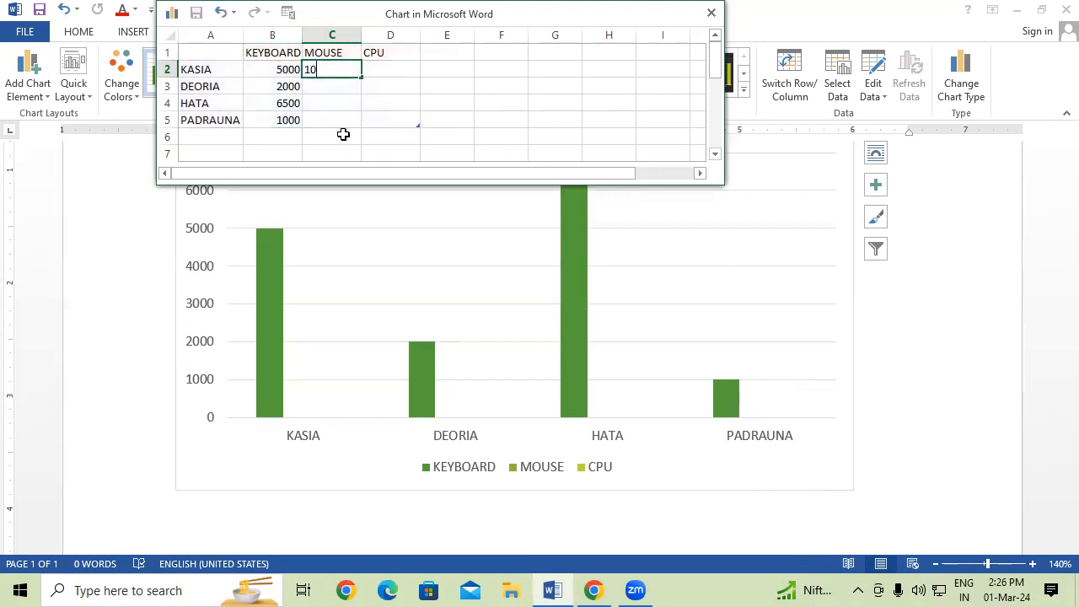
pyautogui.press('Return')
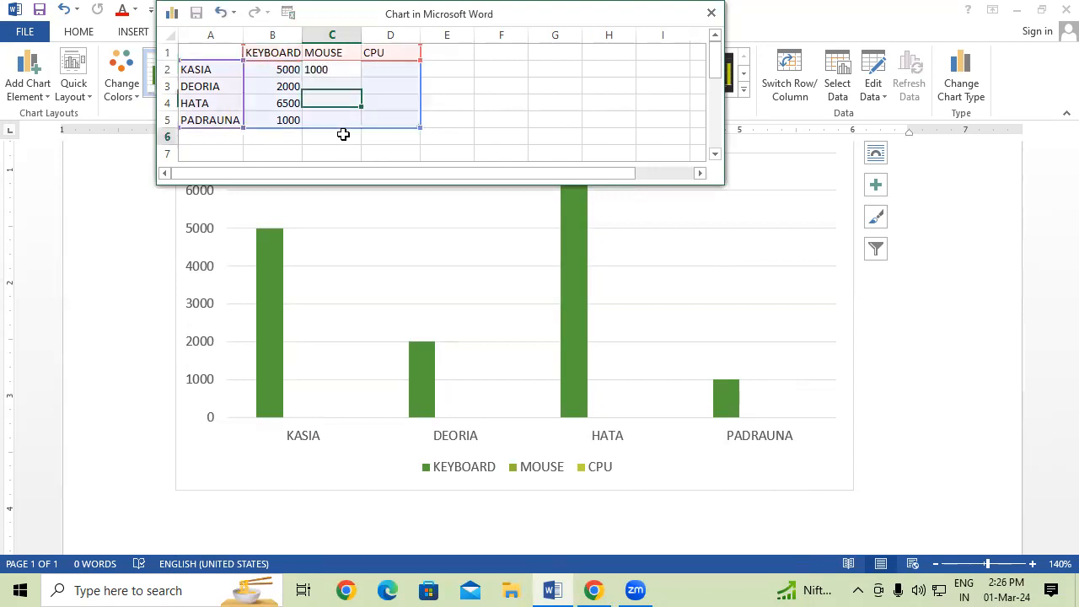
pyautogui.click(345, 139)
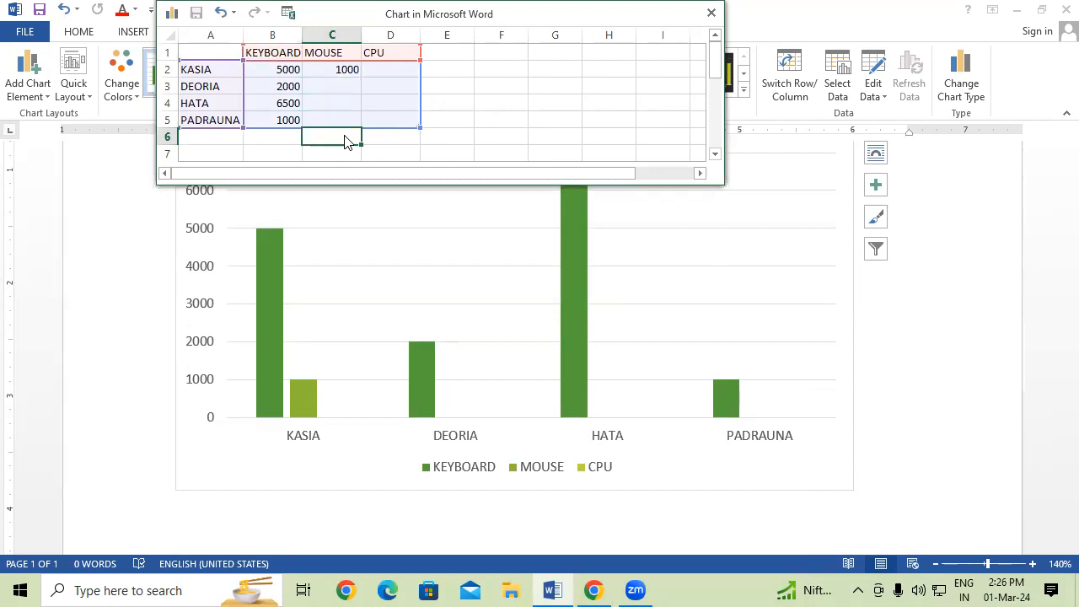
pyautogui.click(334, 85)
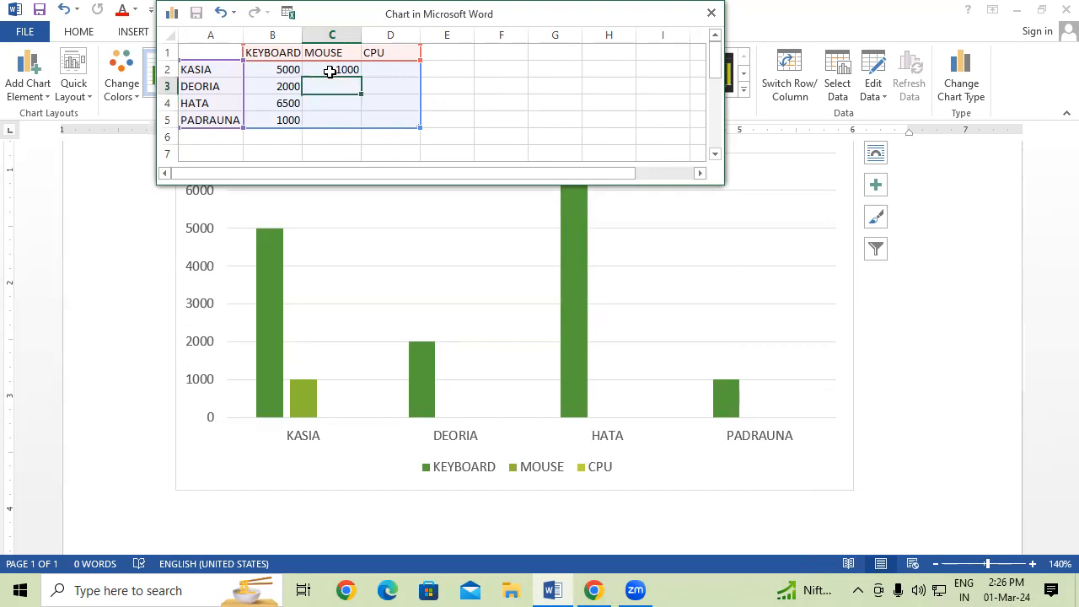
pyautogui.write('2000')
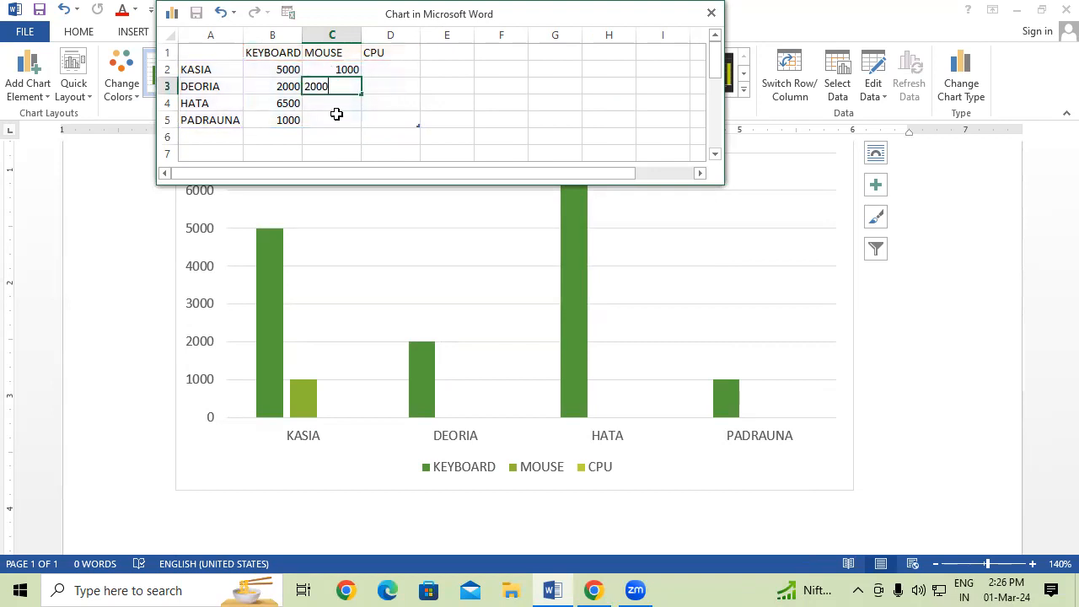
pyautogui.click(342, 105)
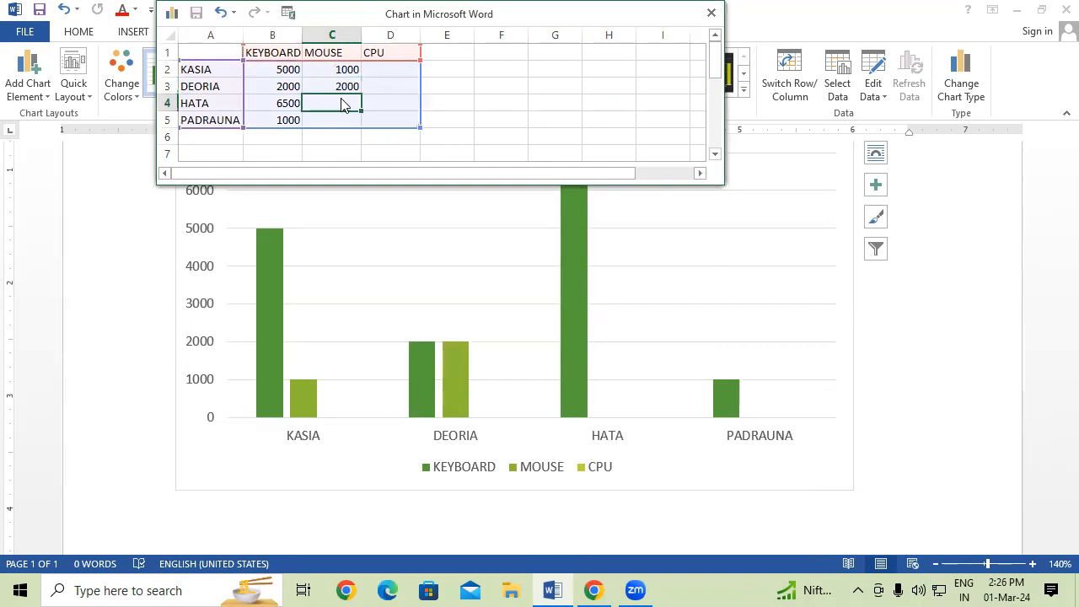
pyautogui.write('9000')
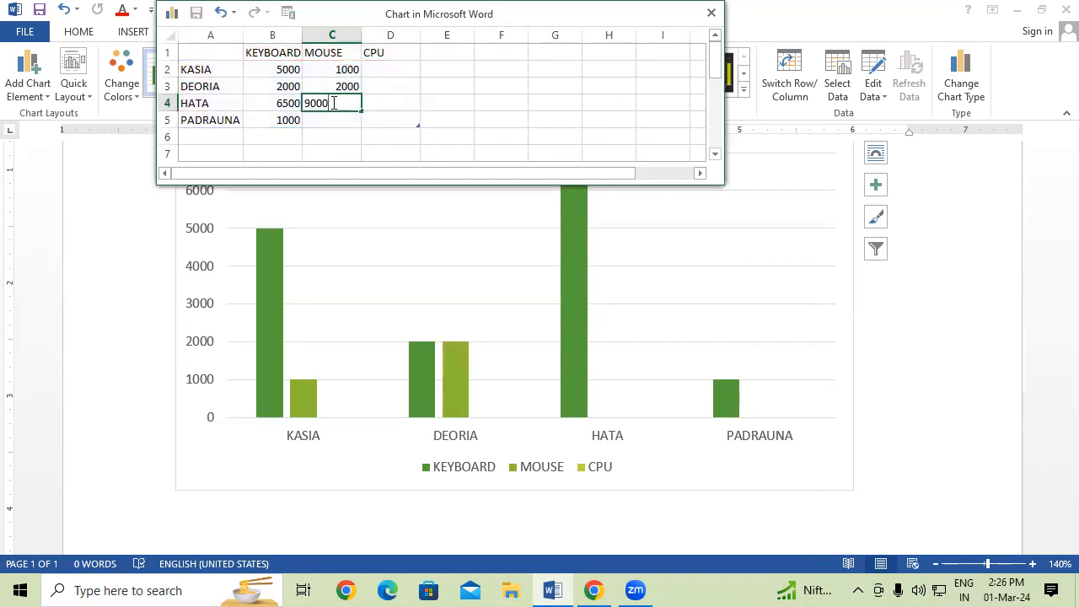
pyautogui.click(328, 121)
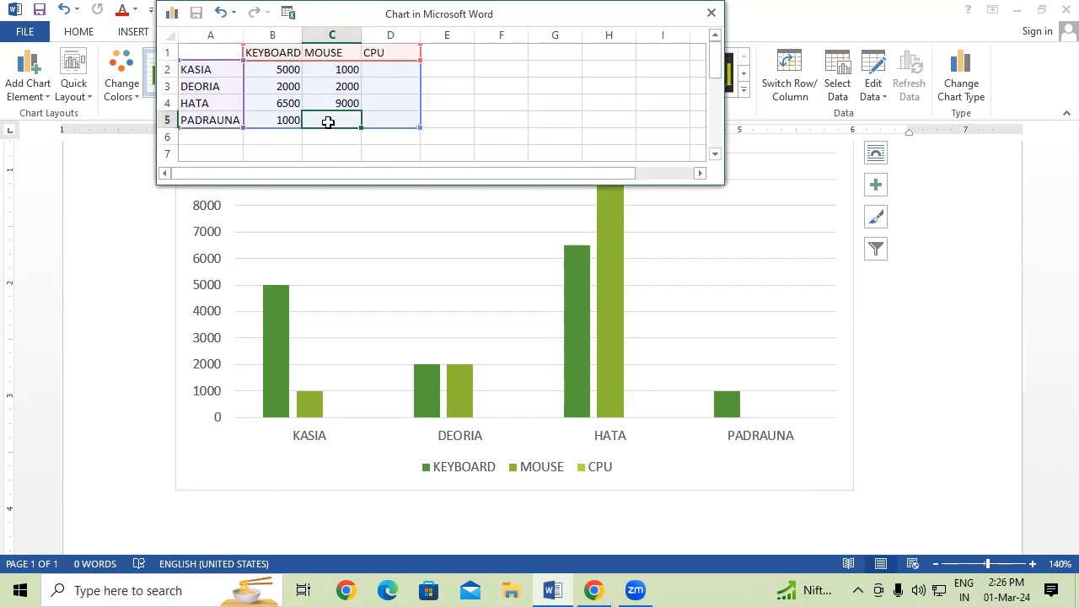
pyautogui.write('3000')
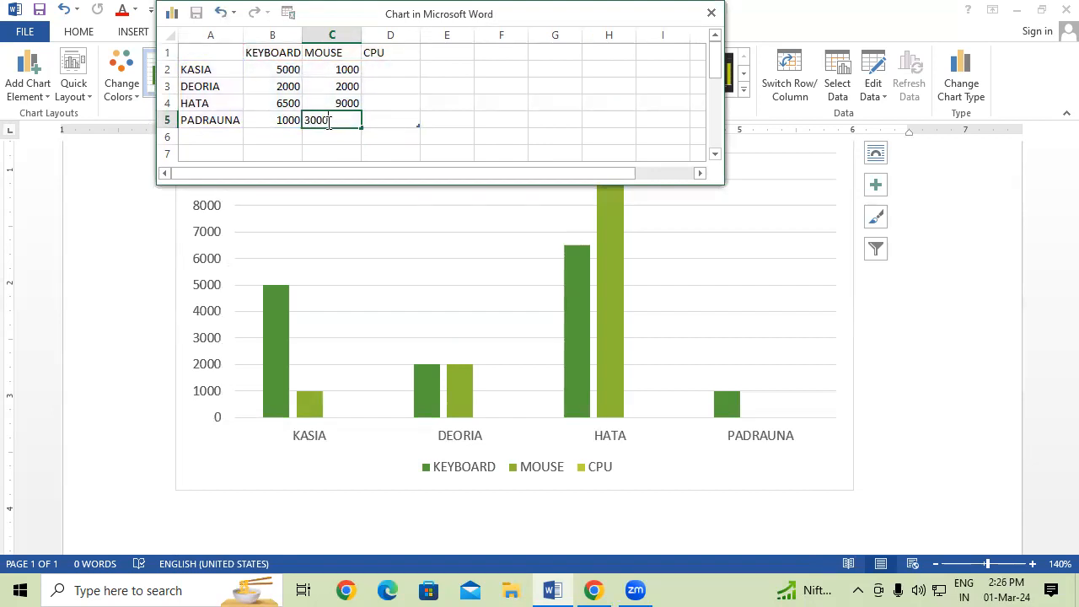
pyautogui.click(359, 105)
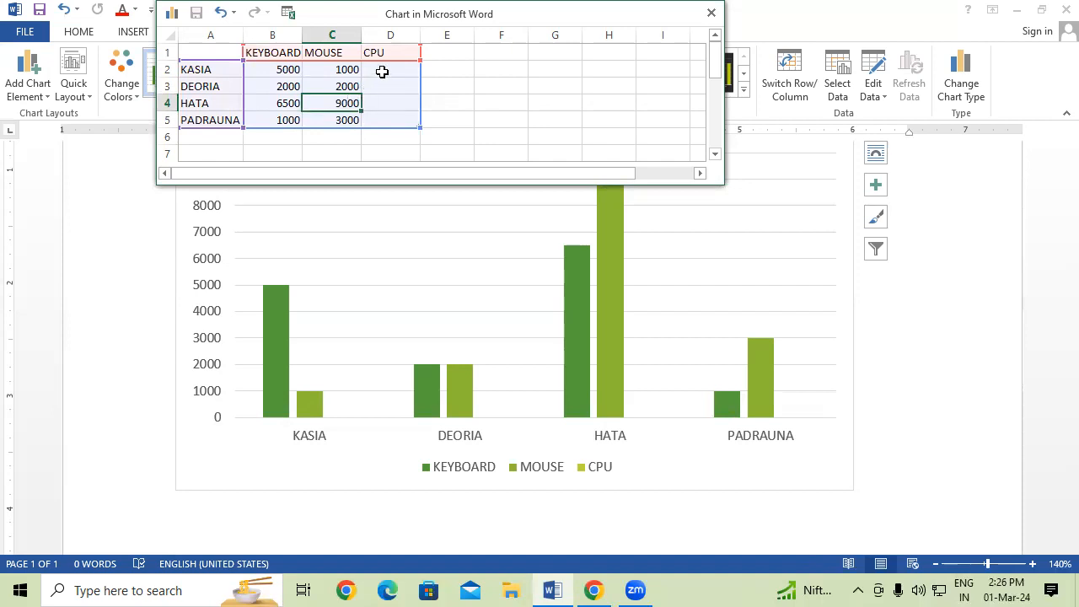
# Enter the CPU values in the chart data sheet: 5000 for KASIA, 4000 for DEORIA, 6500 for HATA and 4500 for PADRAUNA.
pyautogui.click(382, 72)
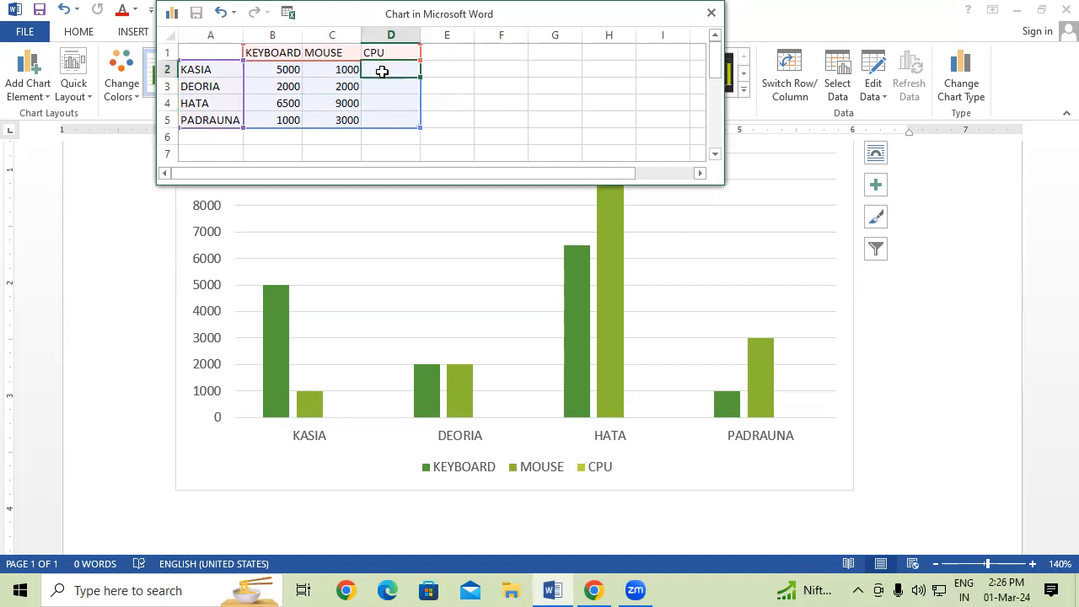
pyautogui.write('5000')
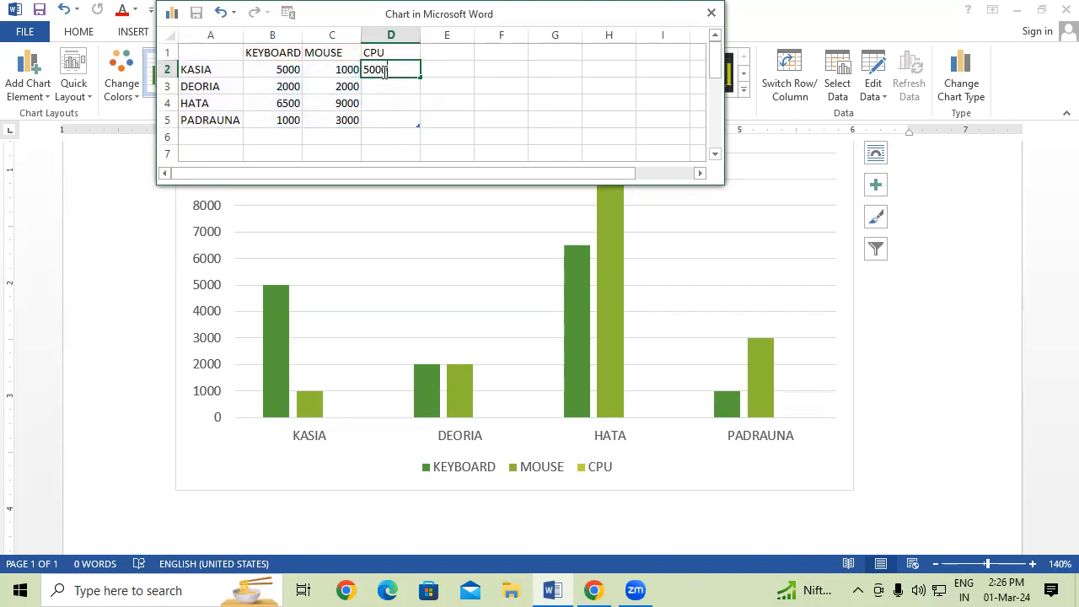
pyautogui.click(392, 90)
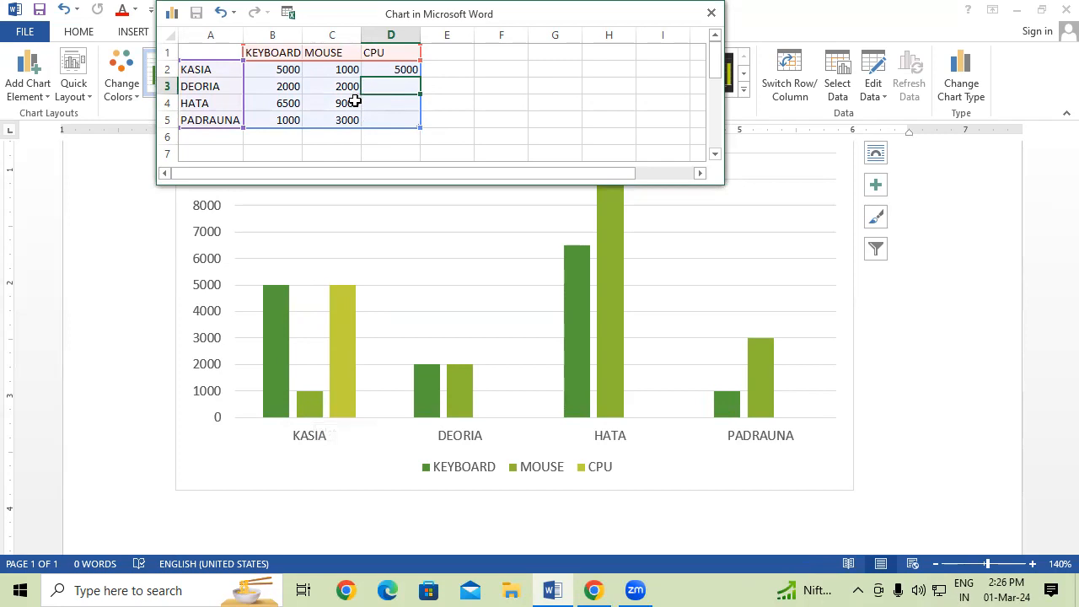
pyautogui.write('4000')
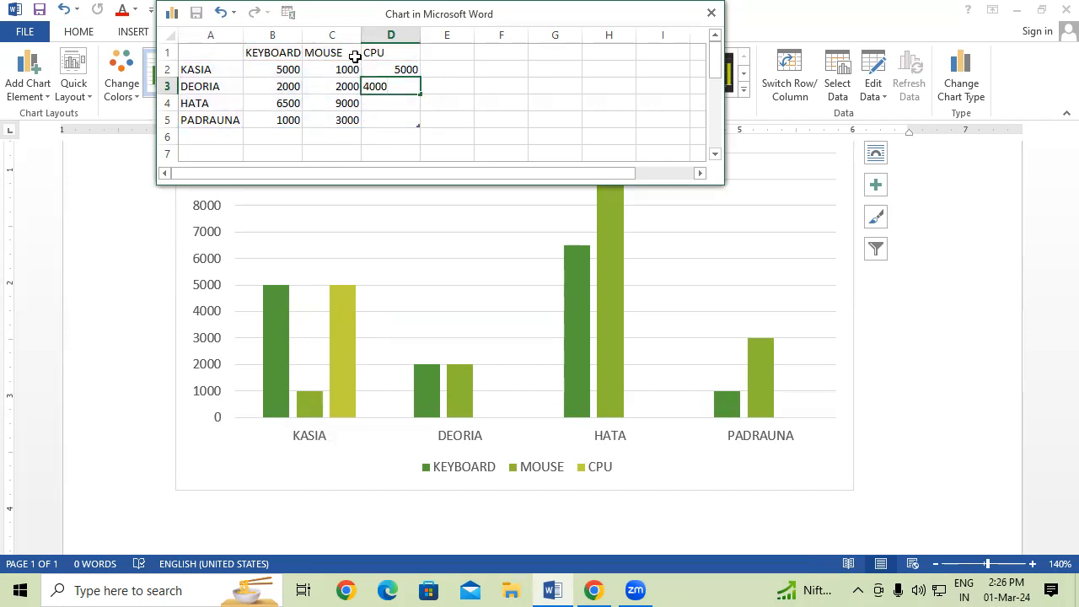
pyautogui.click(395, 104)
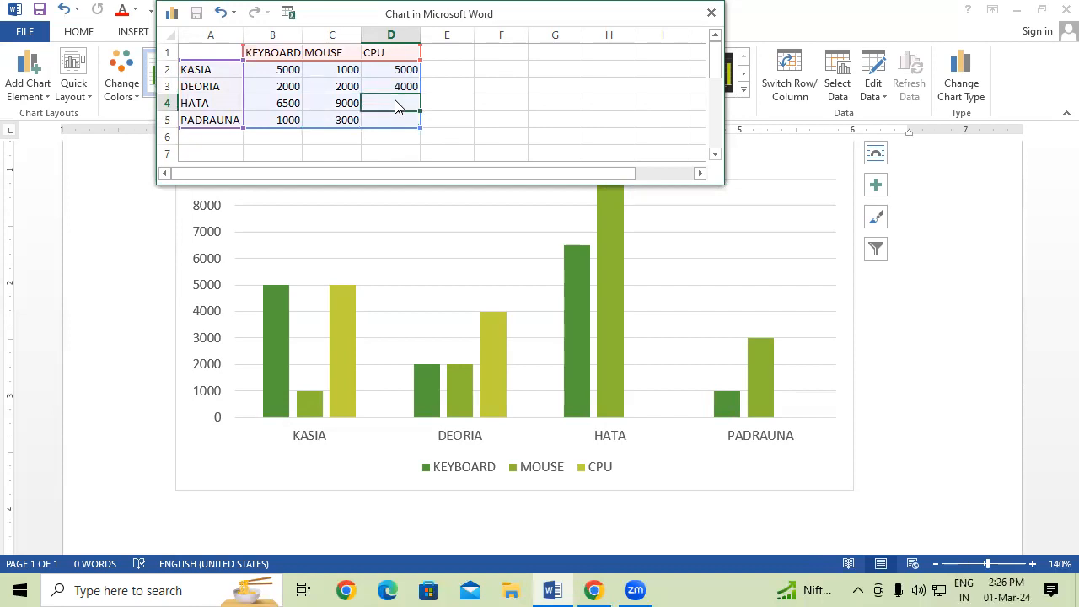
pyautogui.write('6500')
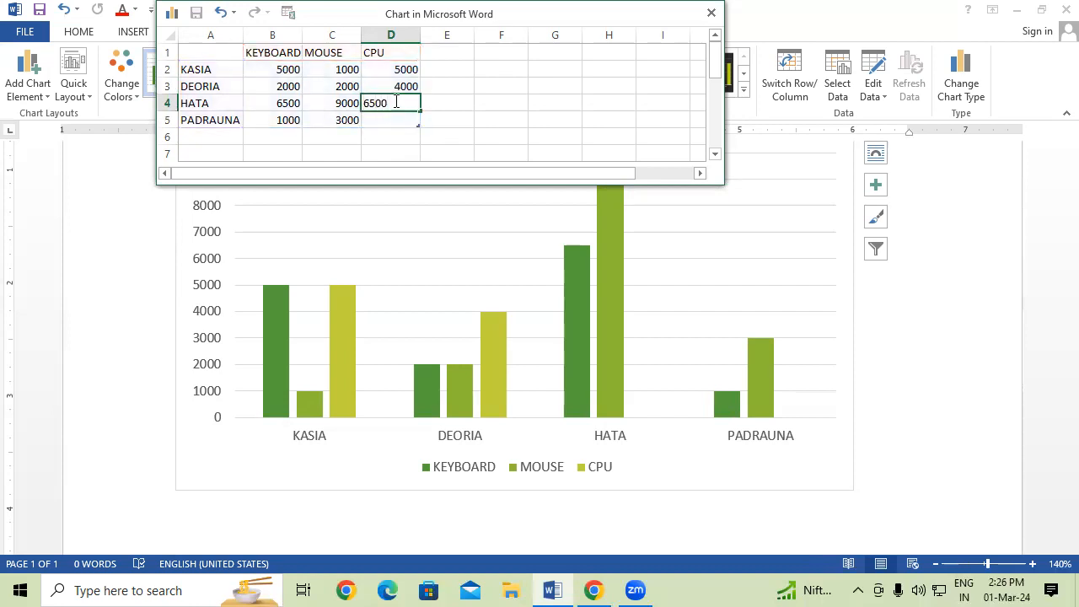
pyautogui.click(400, 122)
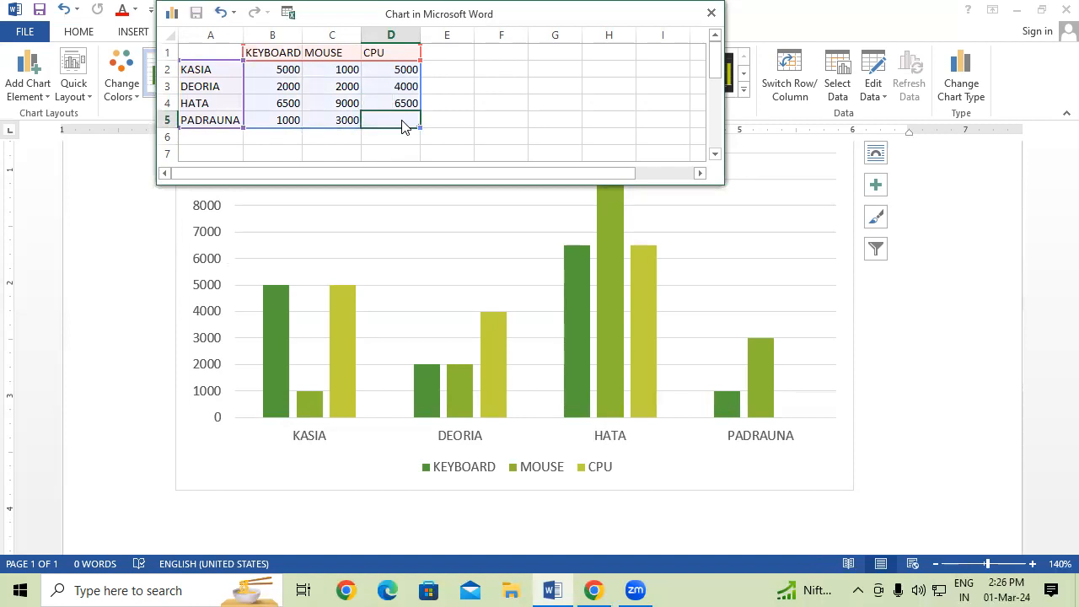
pyautogui.write('4500')
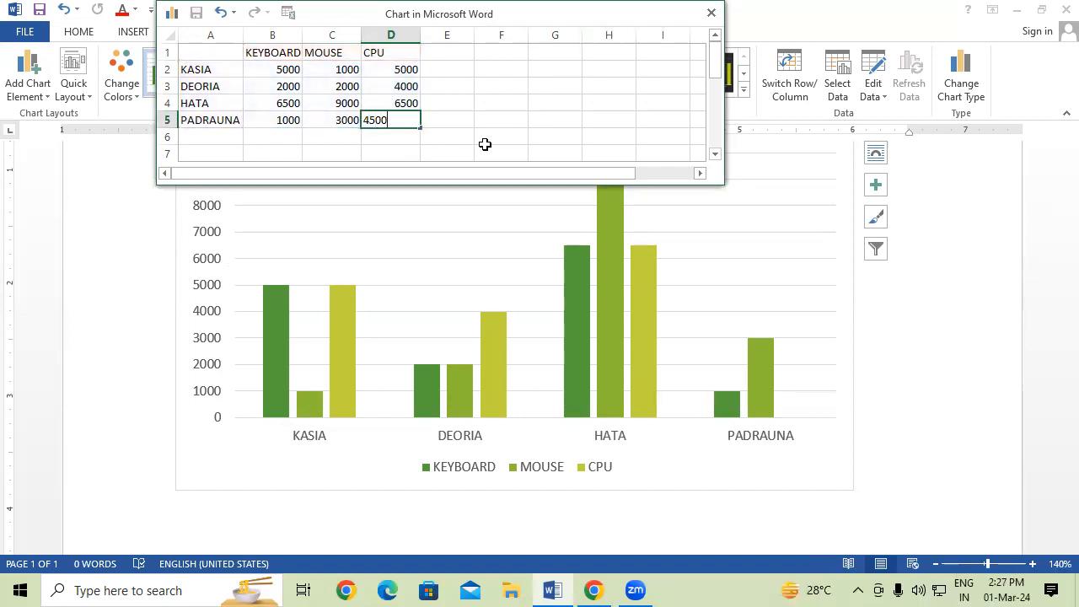
pyautogui.click(518, 111)
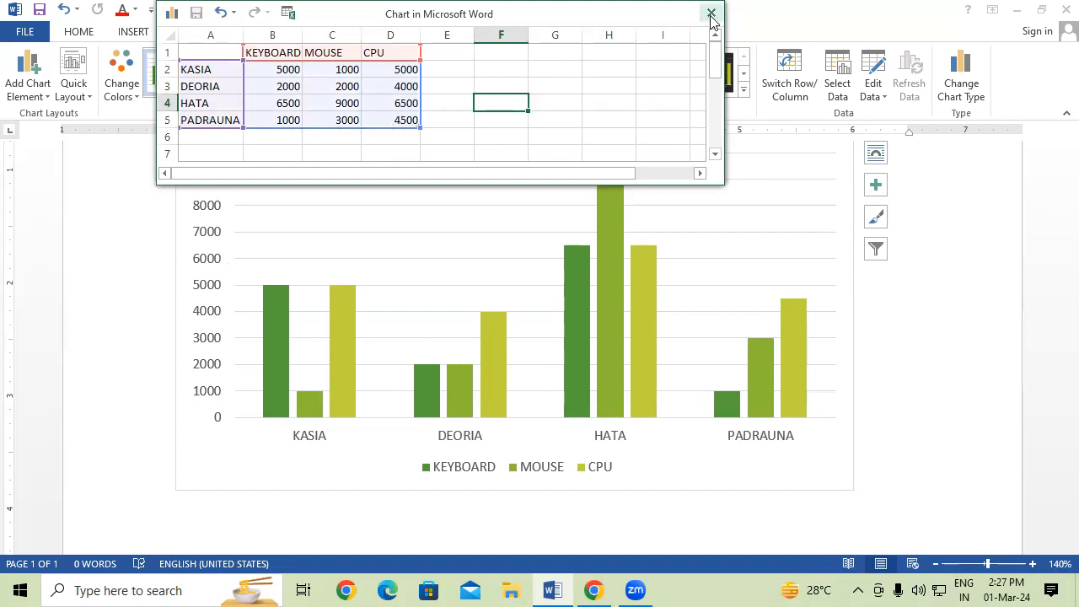
# Change KASIA's KEYBOARD value to 4000 and DEORIA's CPU value to 6500 in the chart data sheet.
pyautogui.moveTo(631, 15); pyautogui.dragTo(1057, 532)
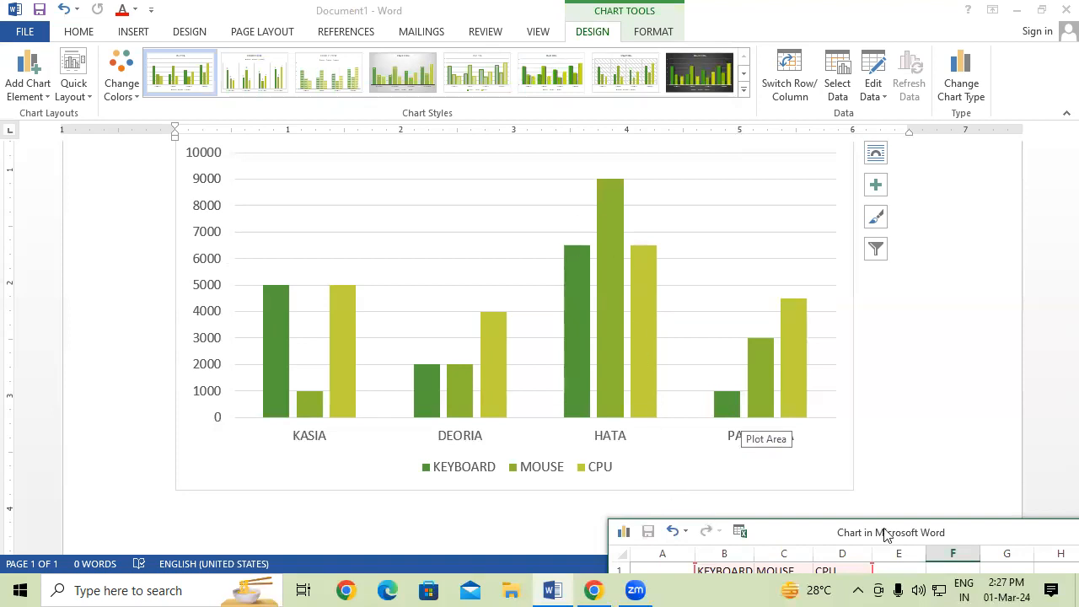
pyautogui.moveTo(1050, 529); pyautogui.dragTo(882, 282)
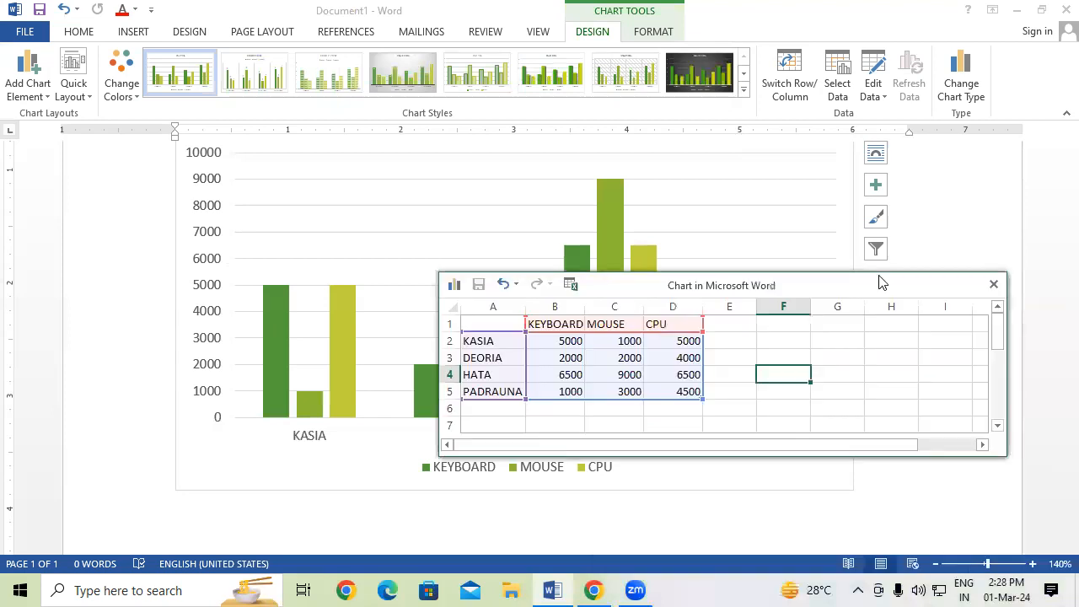
pyautogui.click(579, 374)
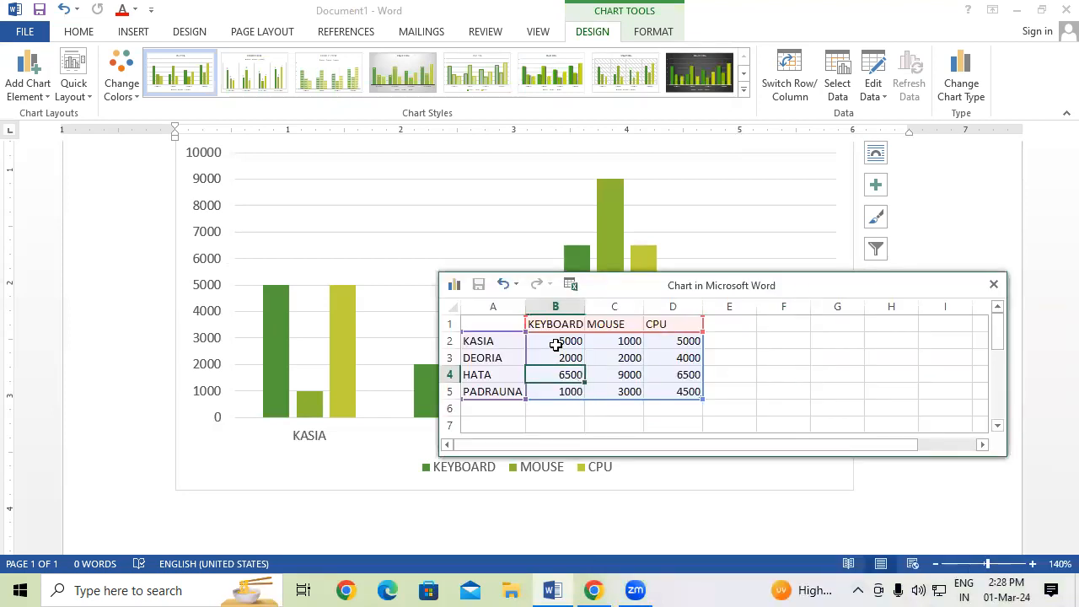
pyautogui.click(556, 342)
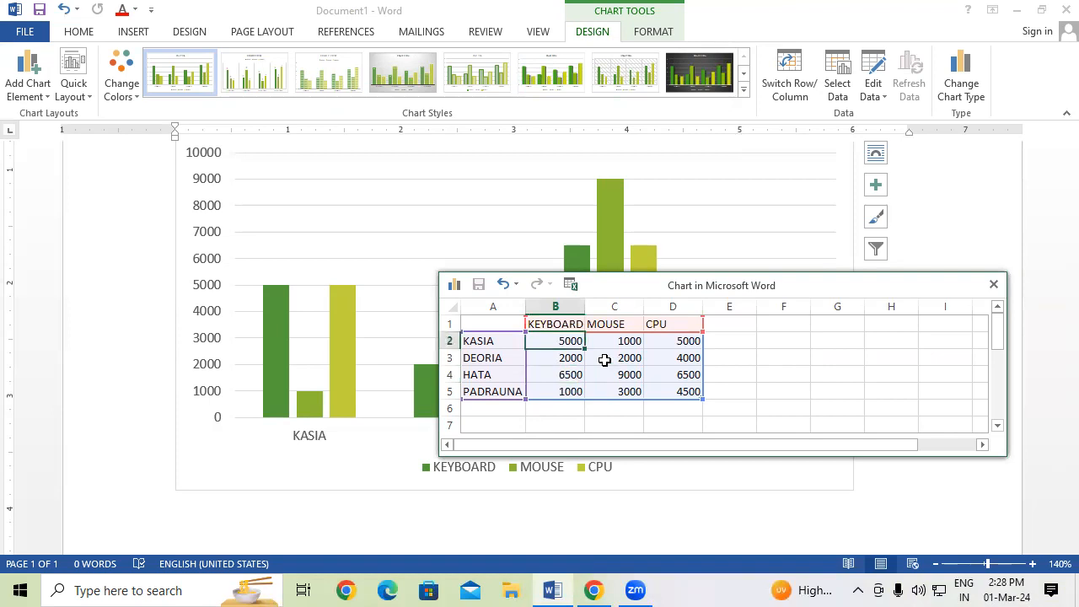
pyautogui.write('4000')
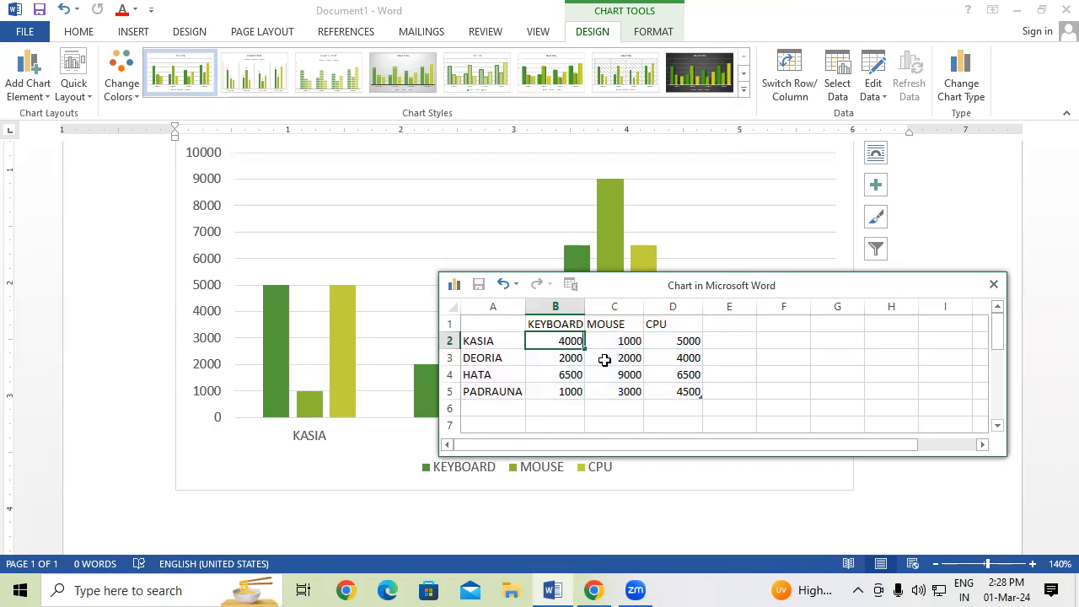
pyautogui.click(605, 360)
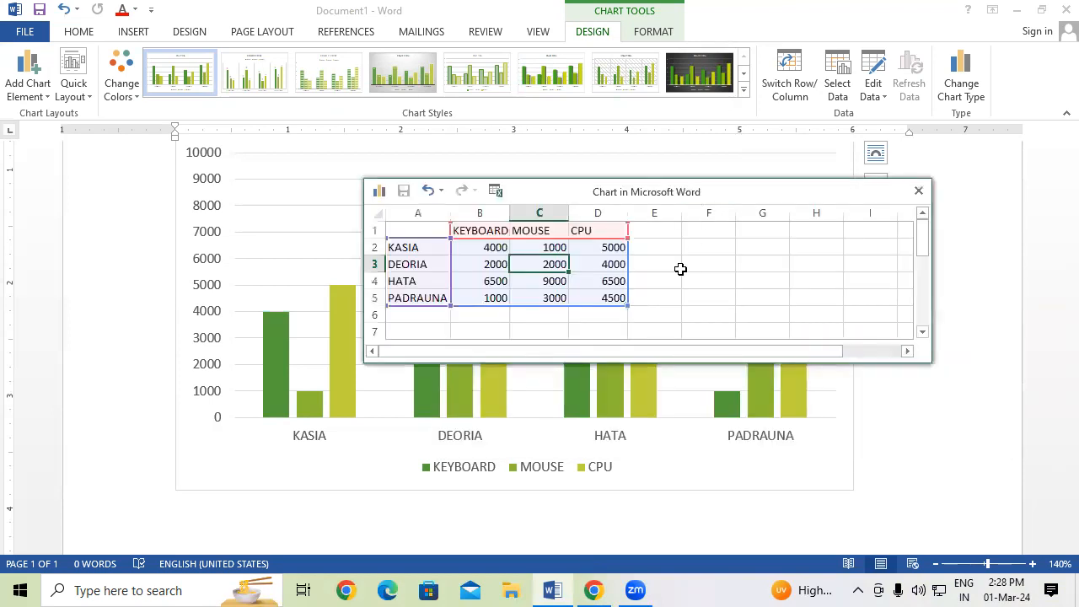
pyautogui.click(610, 261)
pyautogui.write('6000')
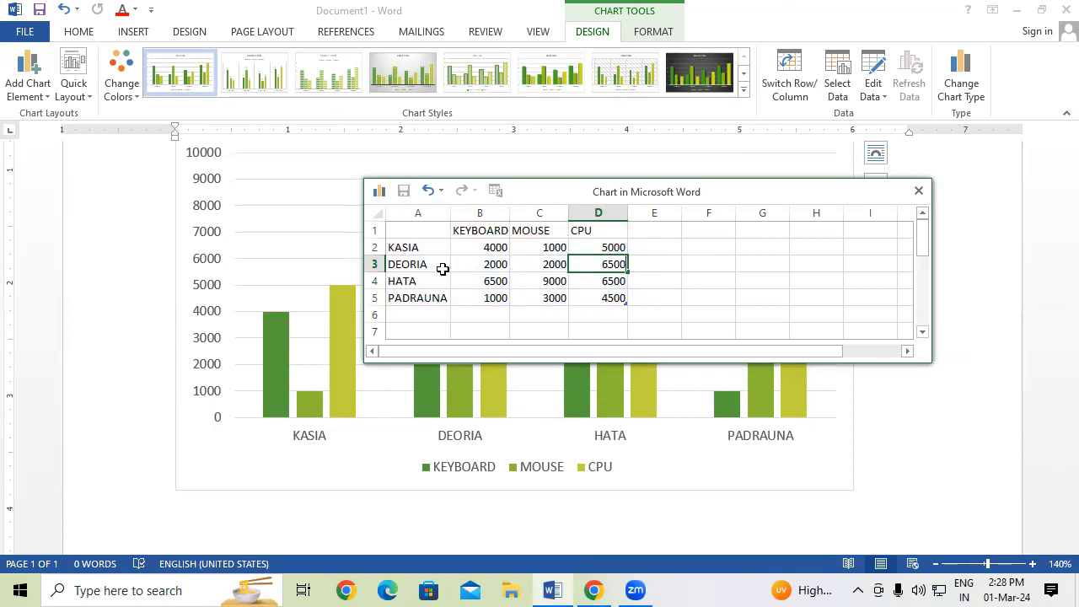
pyautogui.click(499, 282)
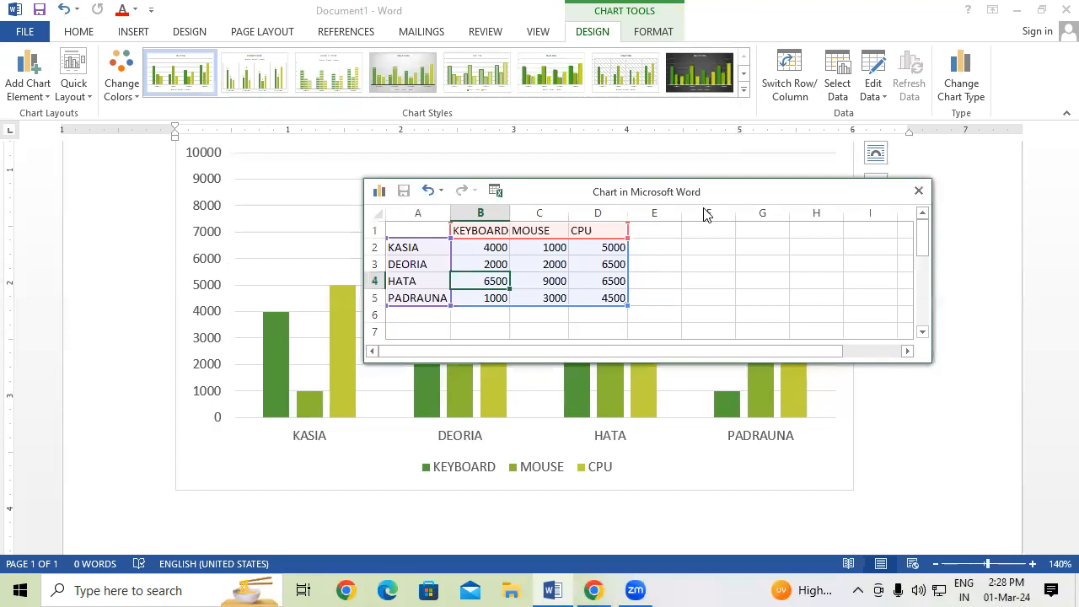
# Move the data sheet window off the chart, close it and examine the updated chart up to its title.
pyautogui.moveTo(704, 193); pyautogui.dragTo(764, 500)
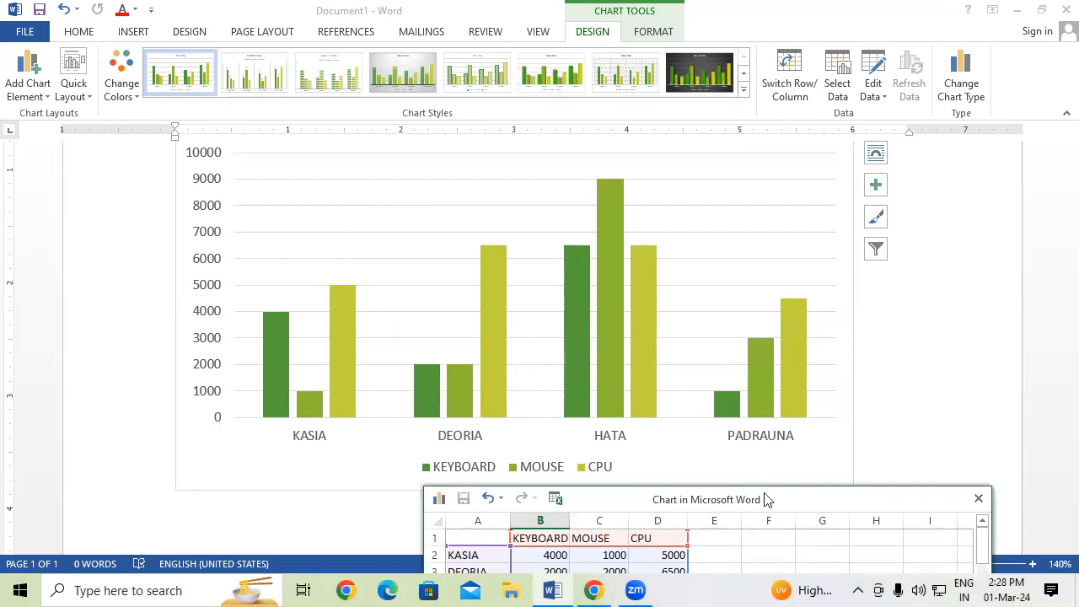
pyautogui.click(977, 500)
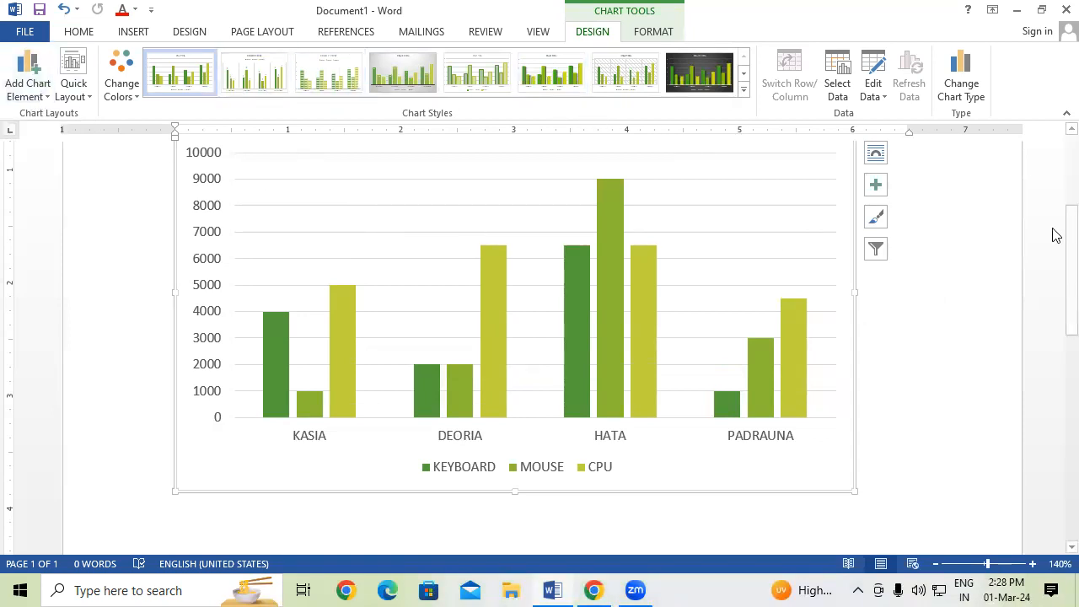
pyautogui.scroll(1, 1052, 276)
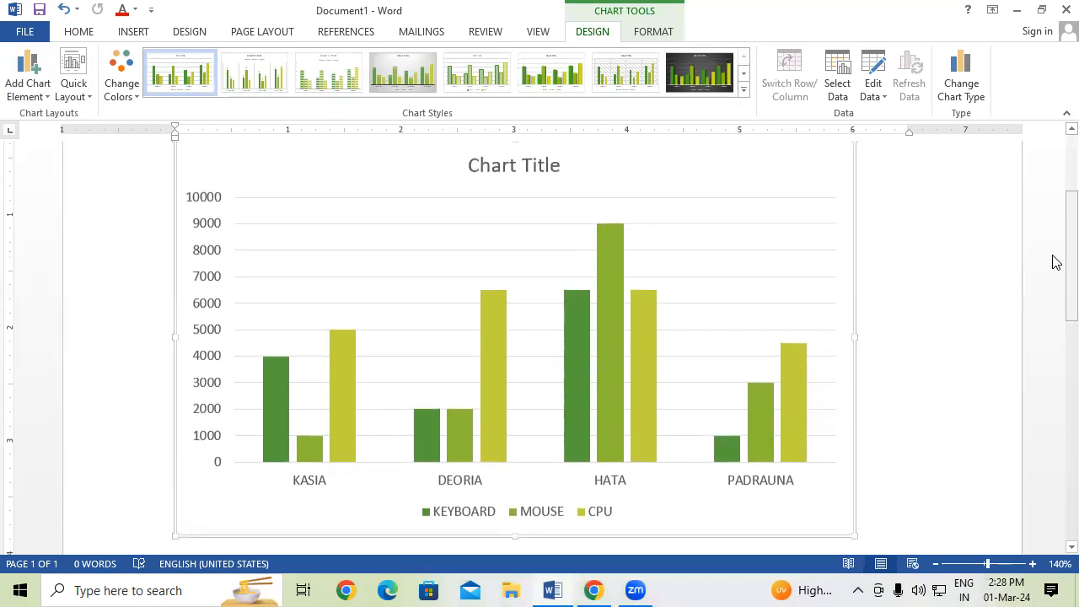
# Try out a primary horizontal axis title on the chart and delete it.
pyautogui.click(28, 90)
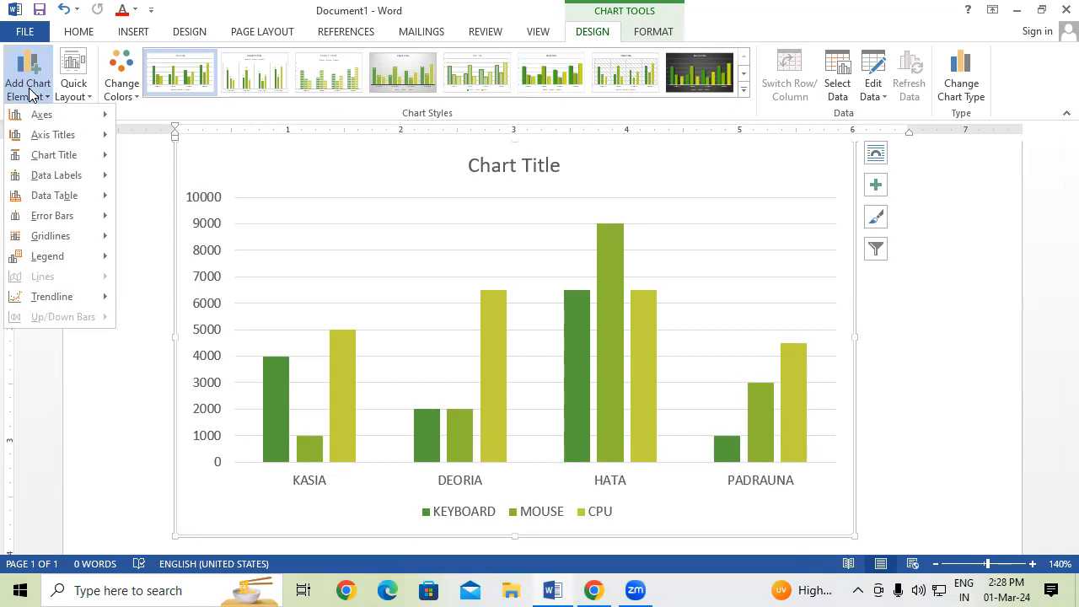
pyautogui.moveTo(72, 115)
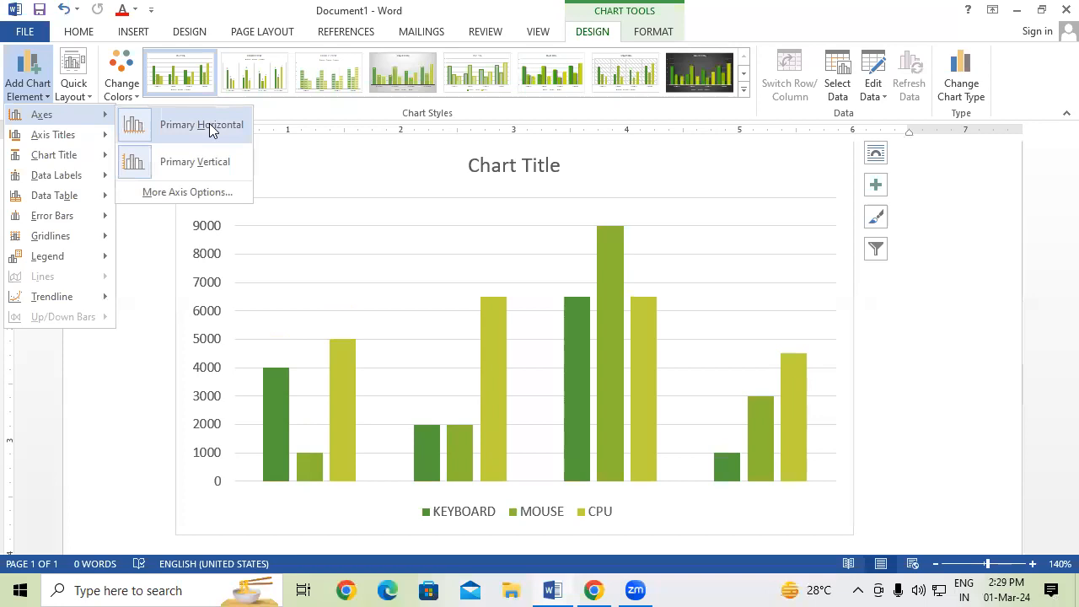
pyautogui.moveTo(82, 145)
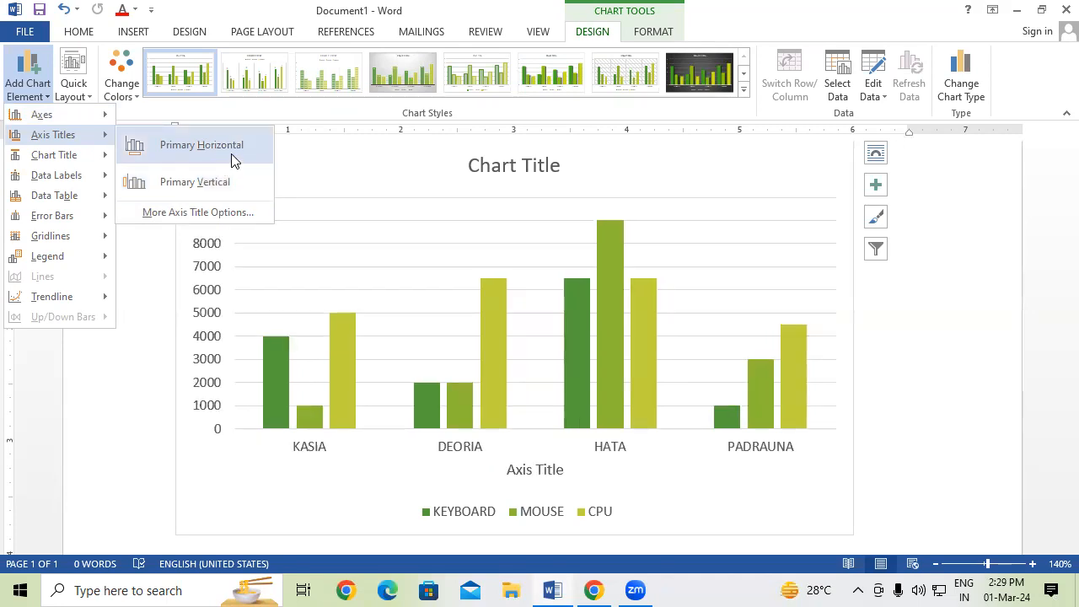
pyautogui.click(234, 160)
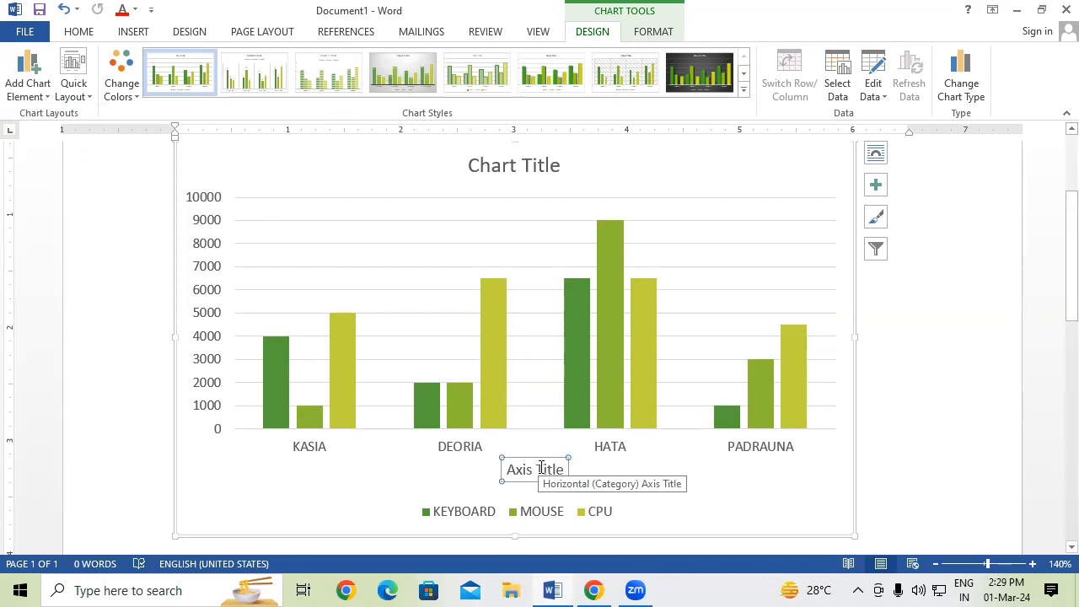
pyautogui.press('Delete')
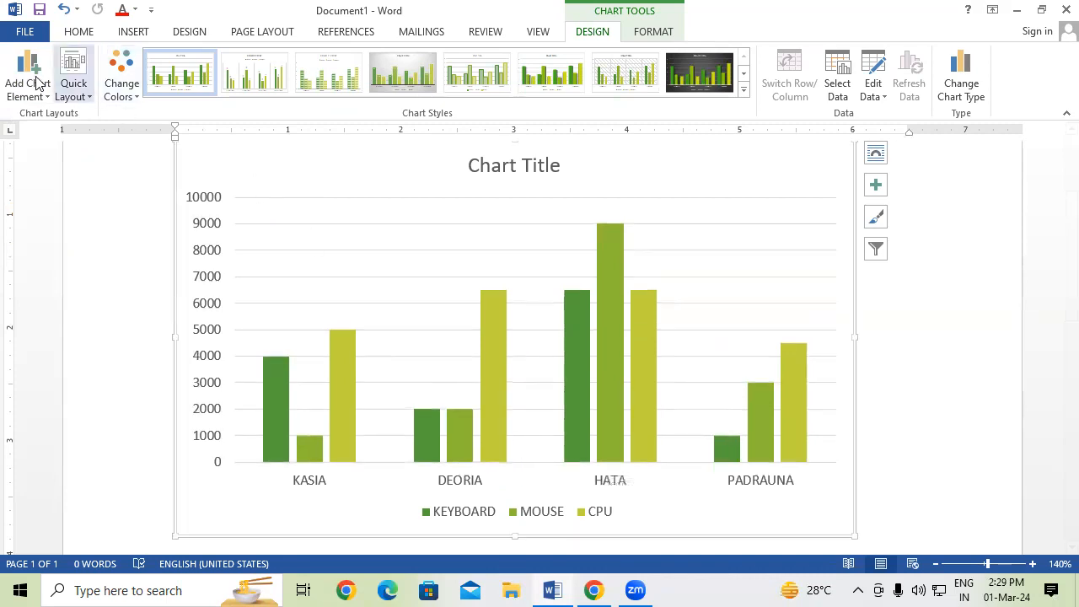
# Preview the chart title, data label, data table, error bar and gridline options on the chart without applying any.
pyautogui.click(48, 97)
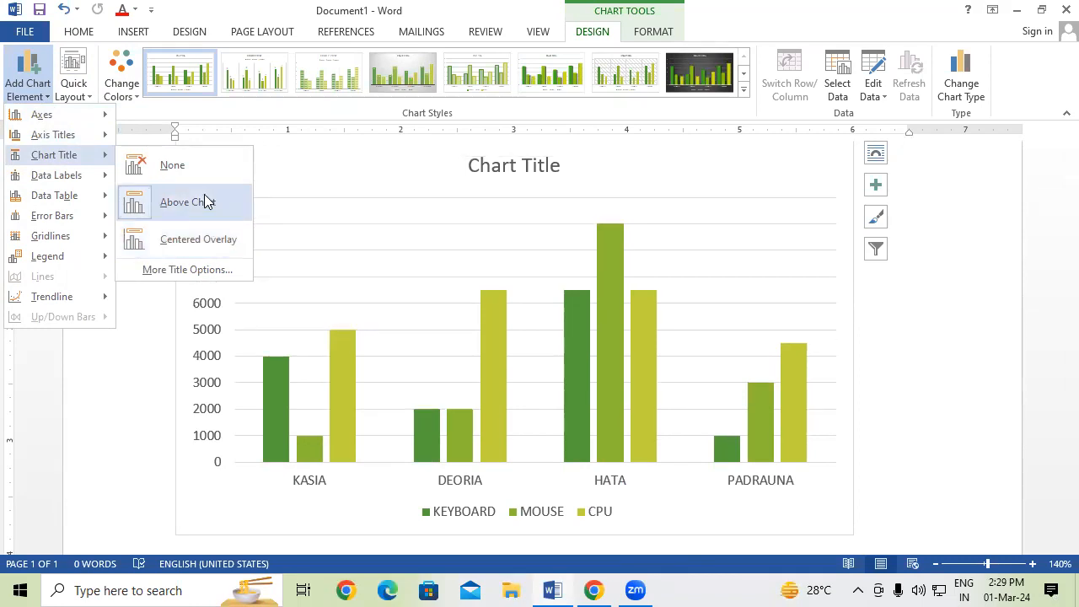
pyautogui.moveTo(95, 175)
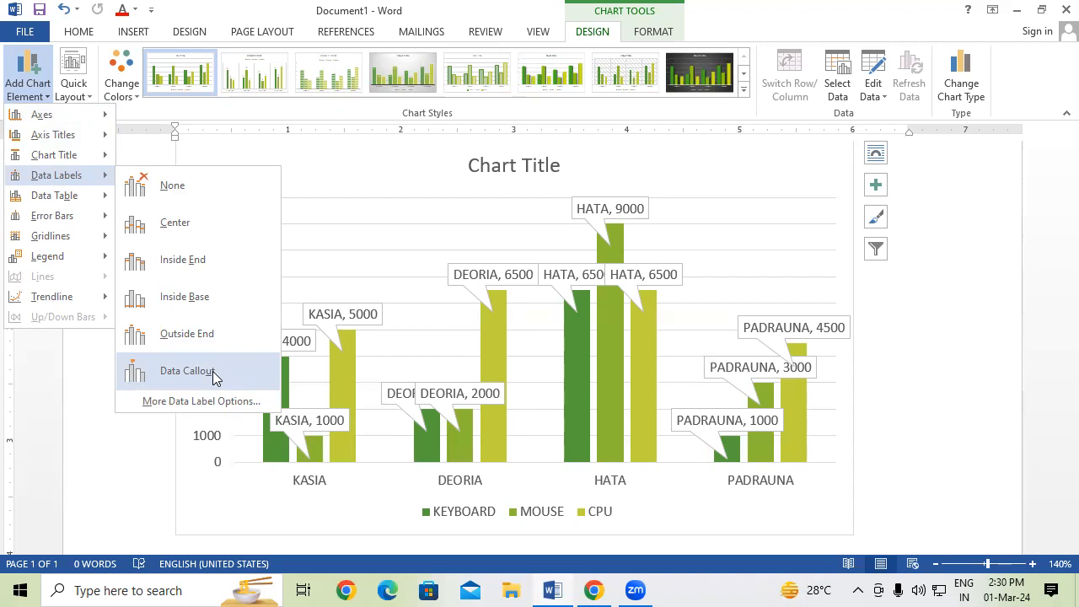
pyautogui.click(376, 171)
pyautogui.click(29, 57)
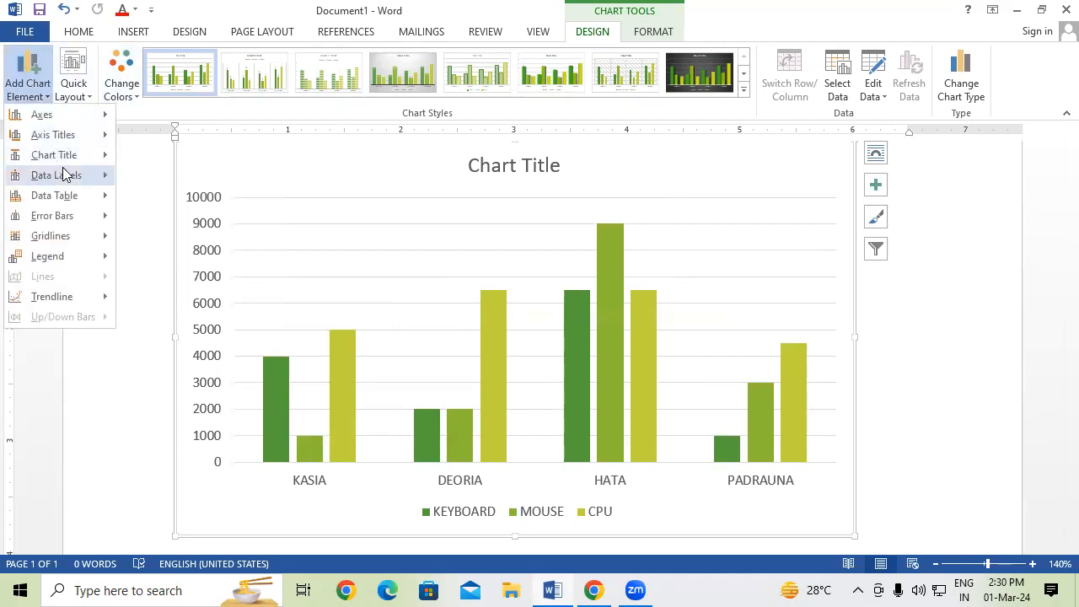
pyautogui.moveTo(64, 174)
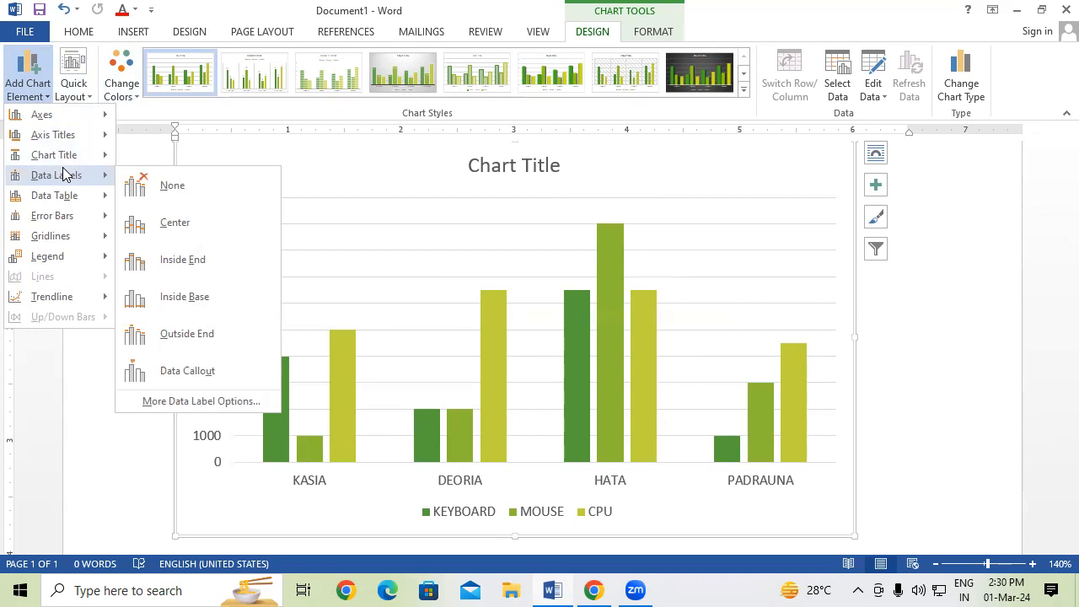
pyautogui.moveTo(71, 195)
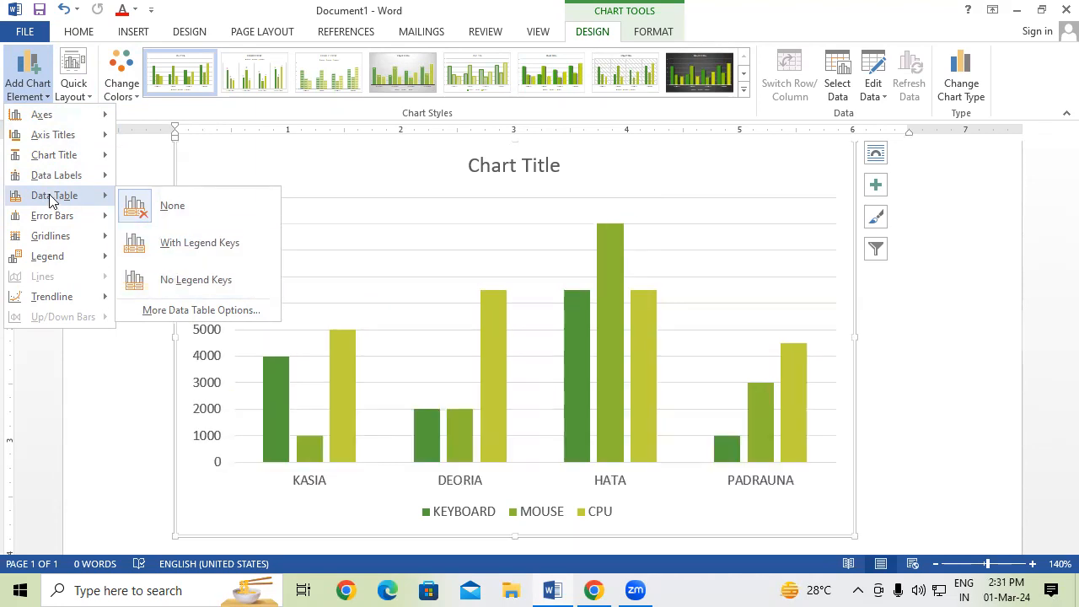
pyautogui.moveTo(57, 221)
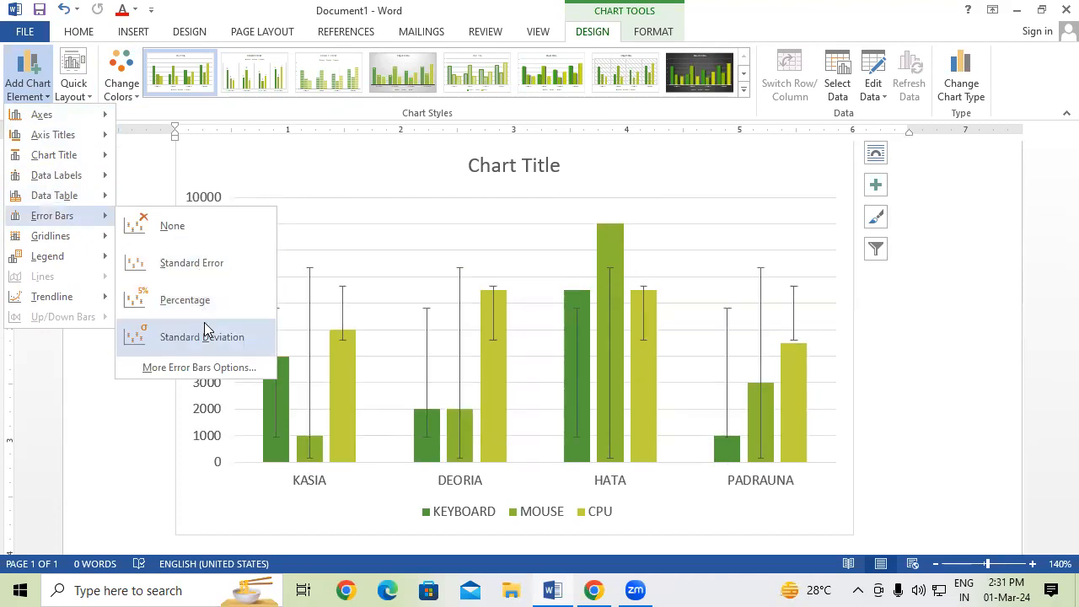
pyautogui.moveTo(89, 237)
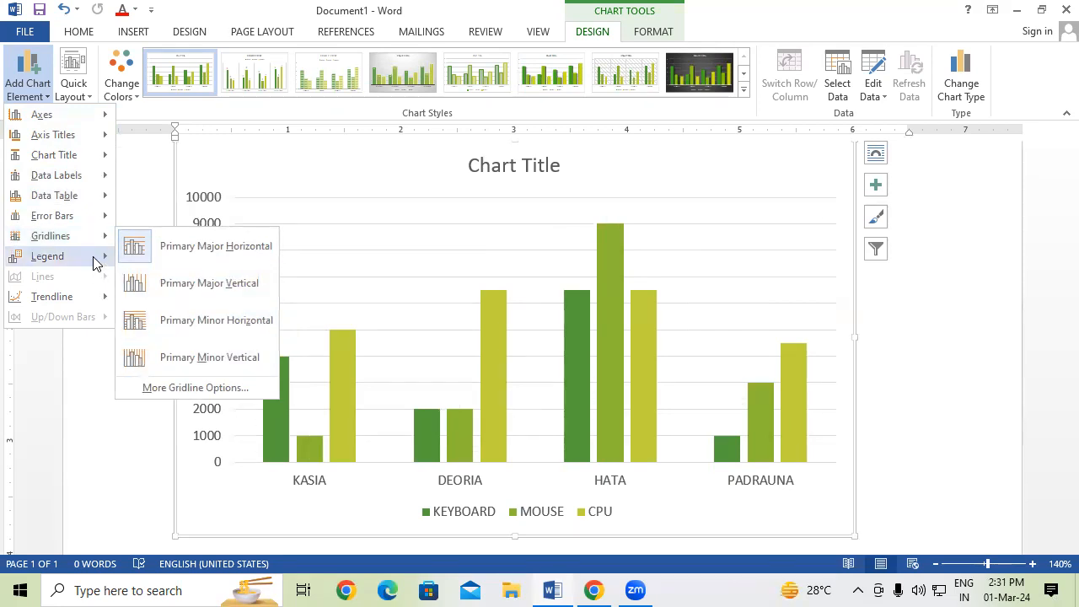
# Place the chart's legend at the top, beneath the chart title.
pyautogui.moveTo(95, 263)
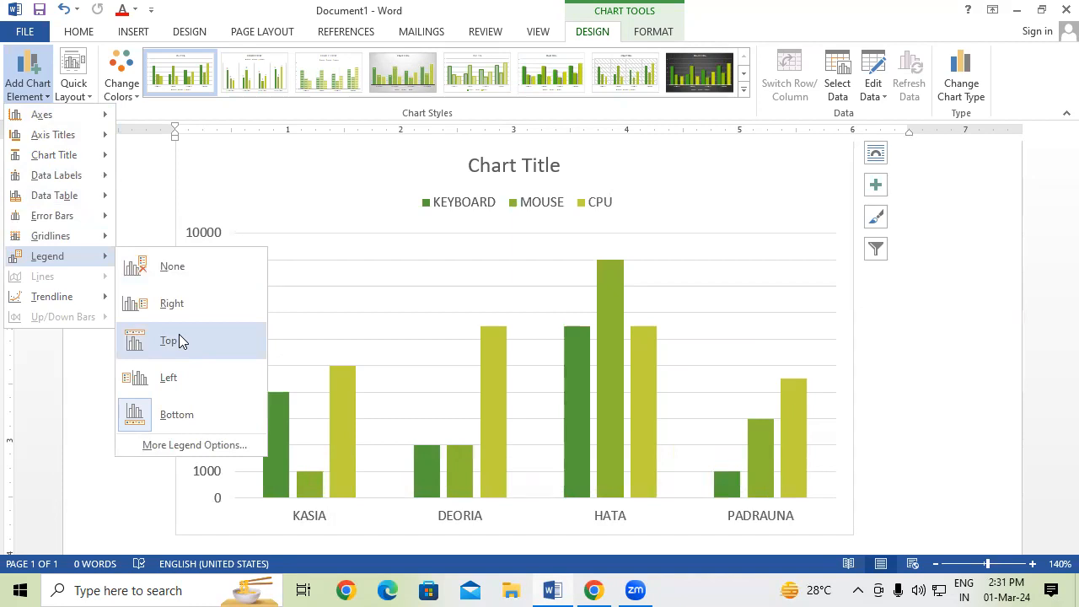
pyautogui.click(179, 340)
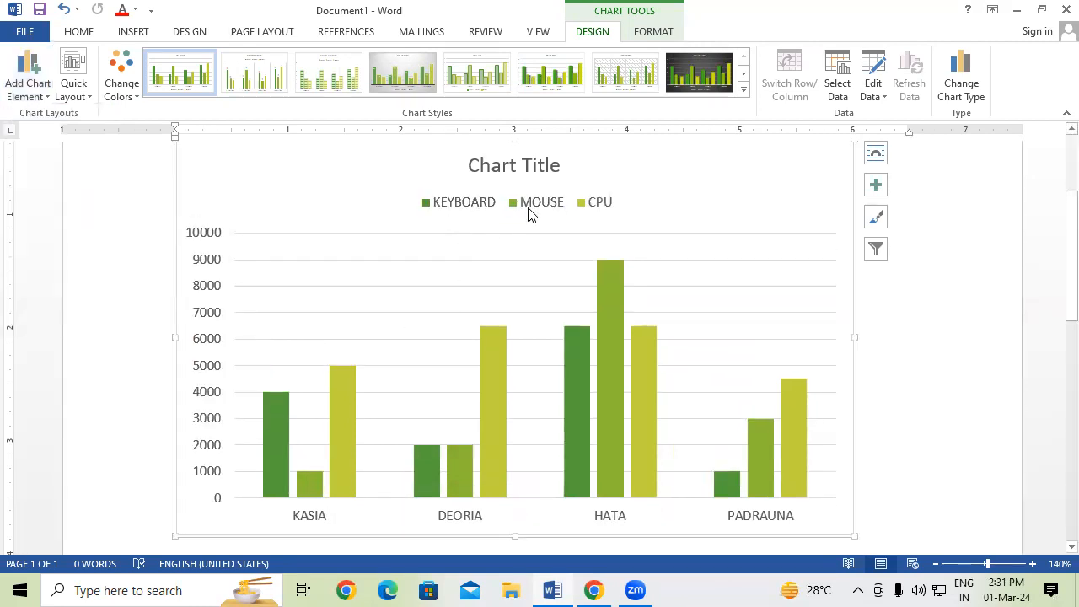
# Move the chart's legend to the left side of the plot area.
pyautogui.click(42, 91)
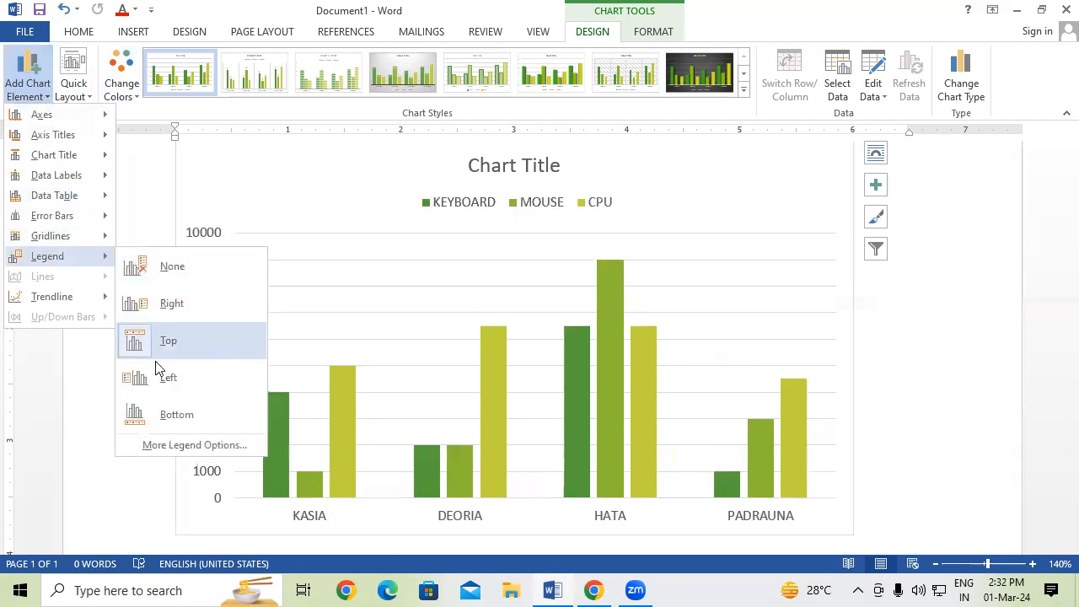
pyautogui.click(162, 379)
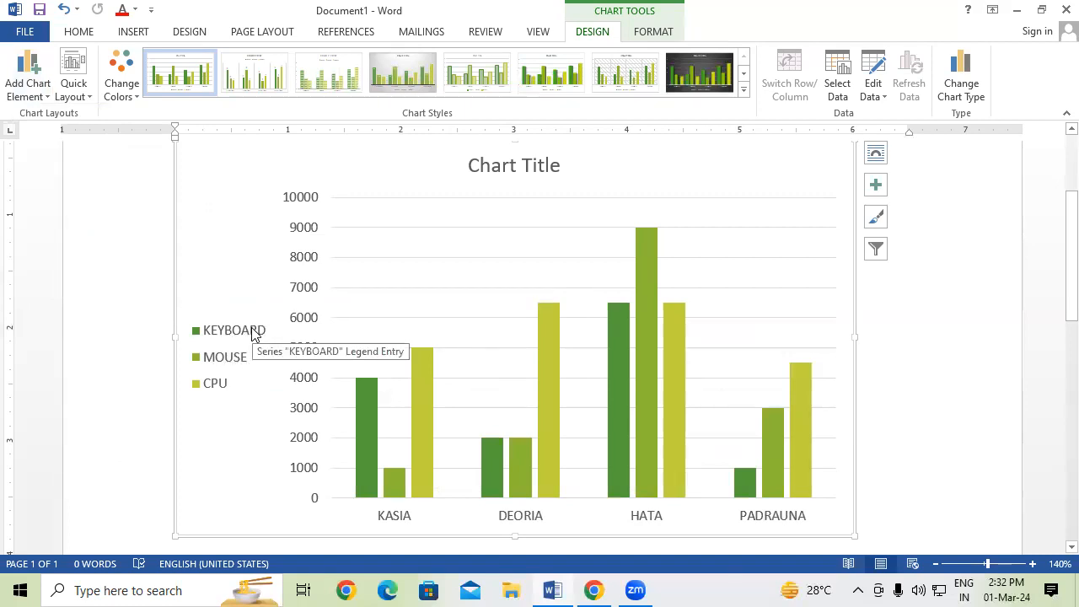
pyautogui.click(27, 96)
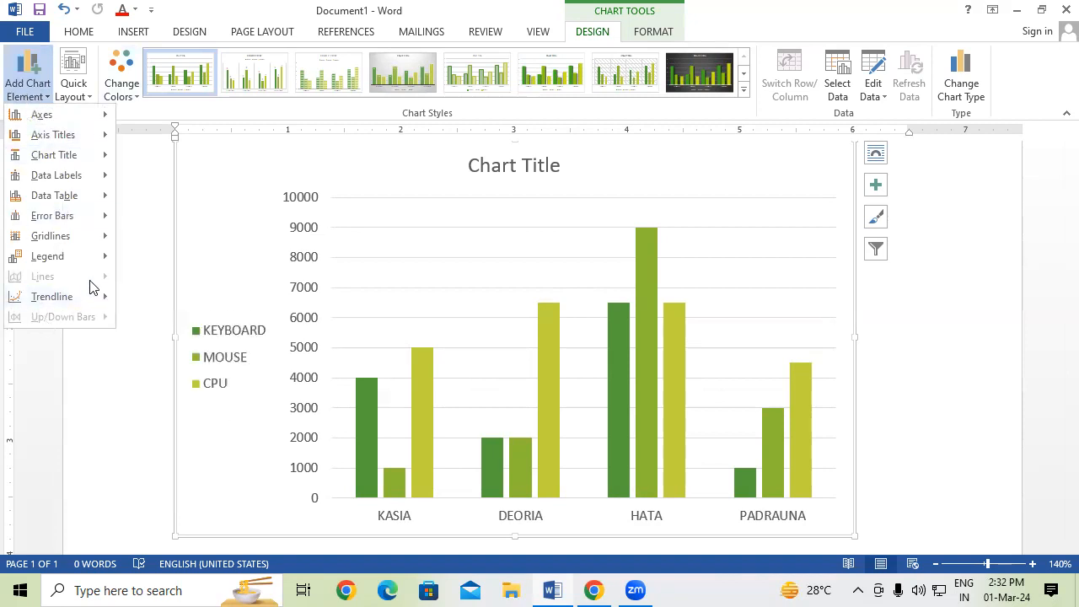
pyautogui.click(287, 258)
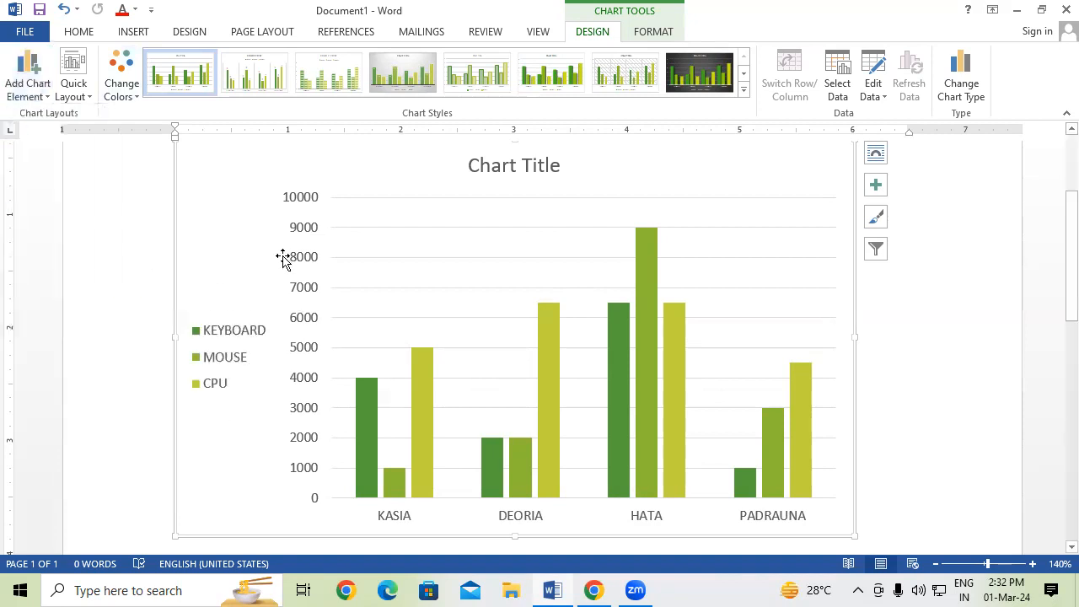
# Browse the quick layouts and chart styles and preview the Line chart type without changing the chart.
pyautogui.click(71, 90)
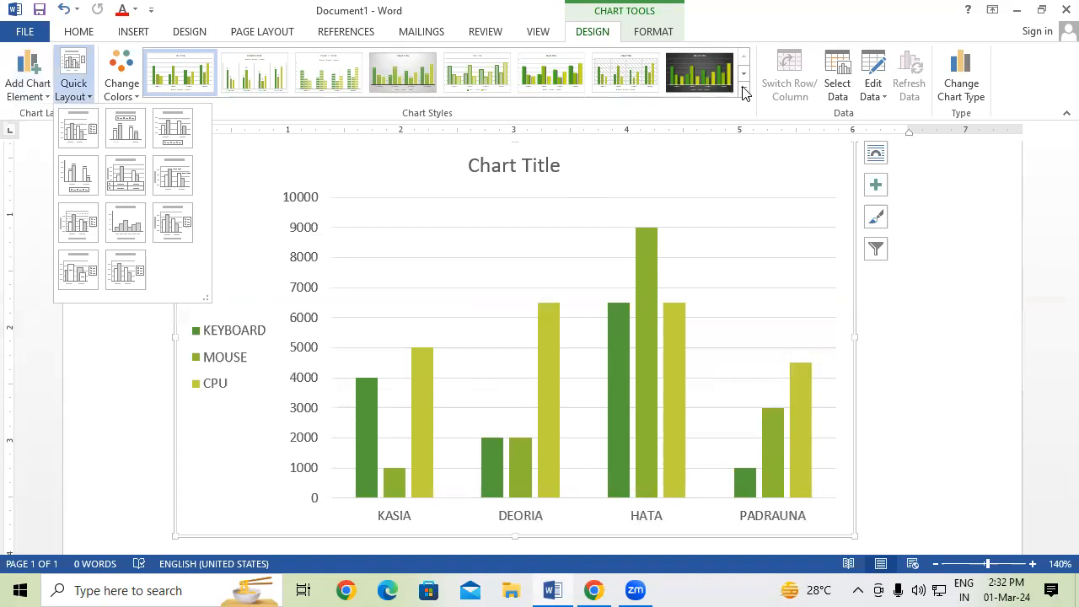
pyautogui.click(743, 89)
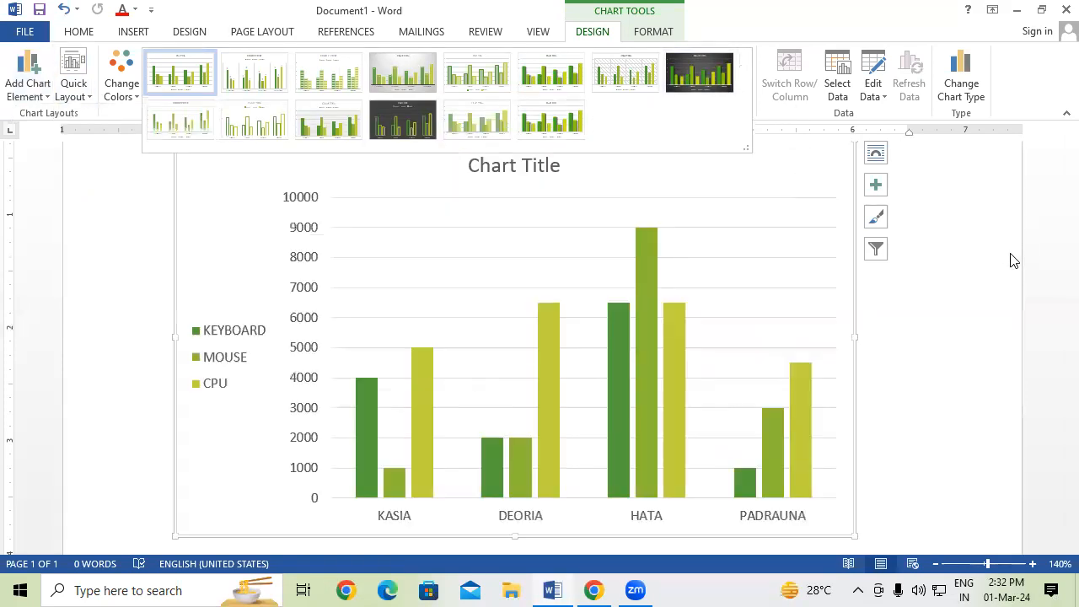
pyautogui.click(958, 77)
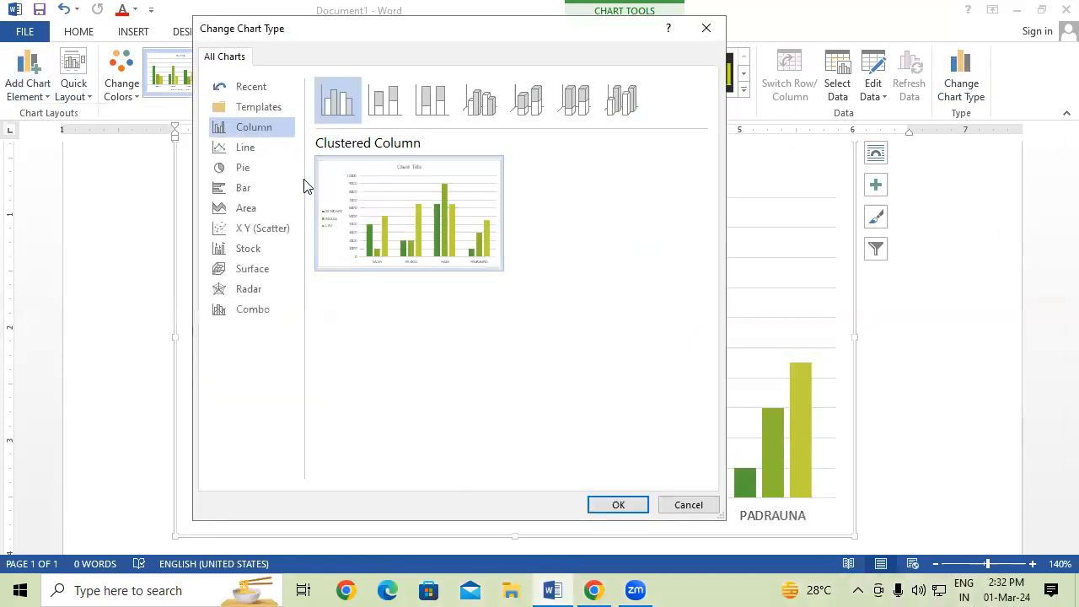
pyautogui.click(268, 151)
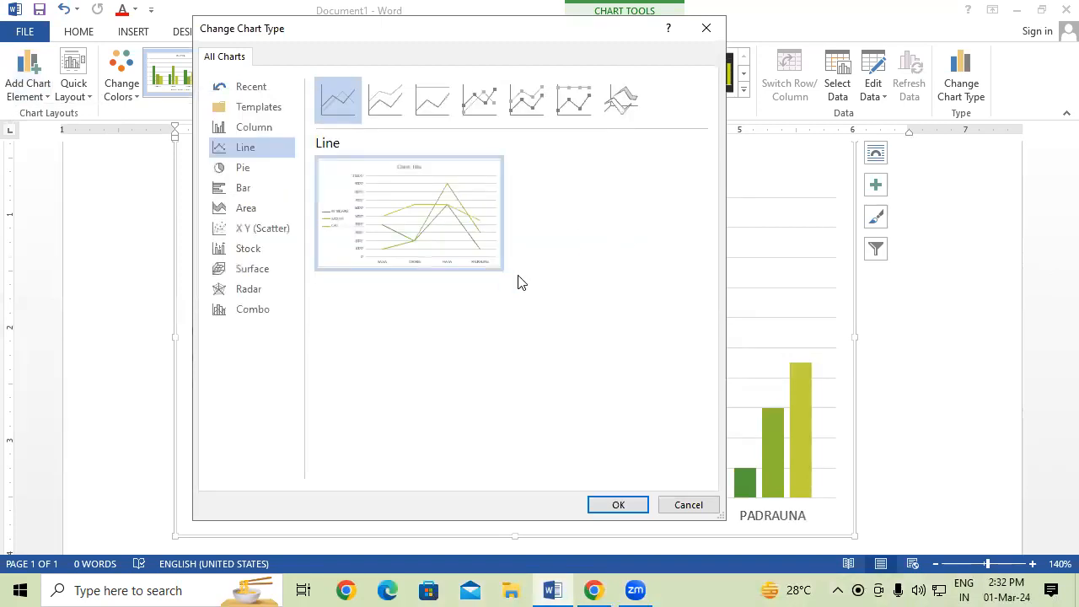
pyautogui.click(713, 32)
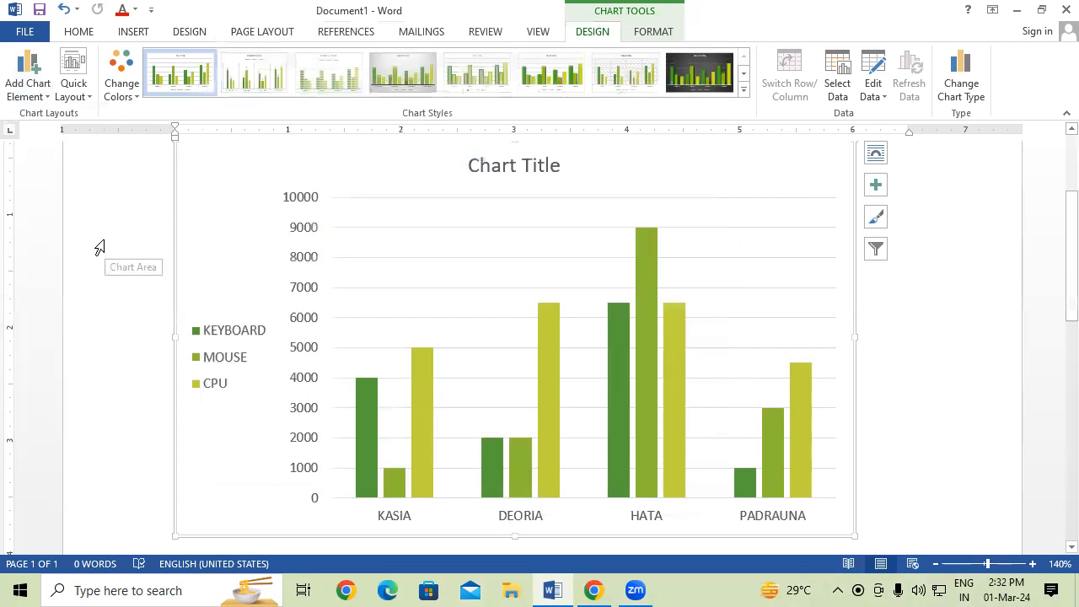
# Review the trendline options and preview quick layout Layout 2 on the chart without applying either.
pyautogui.click(28, 80)
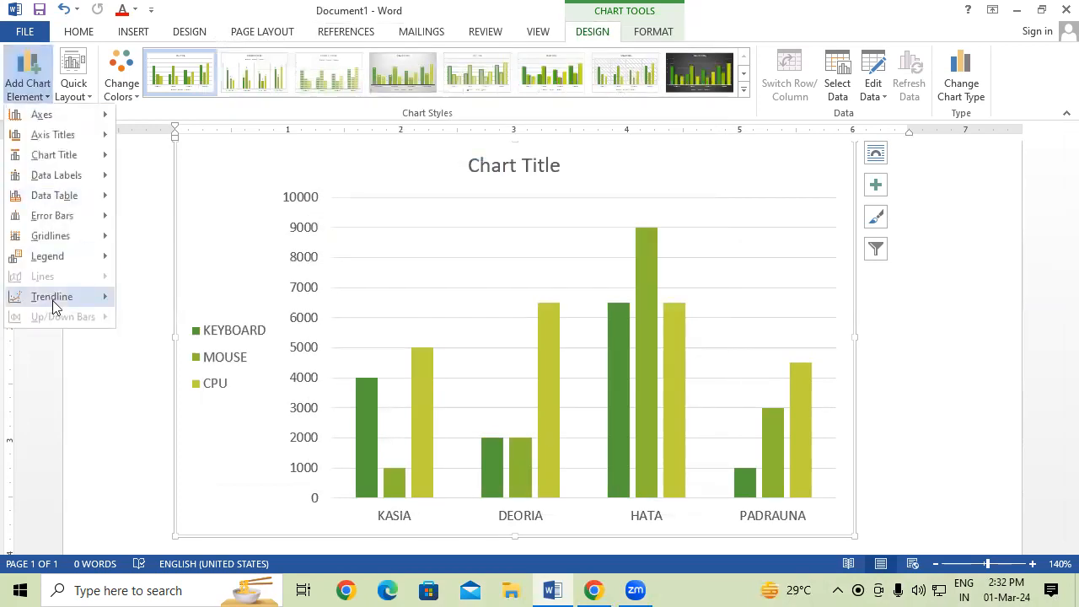
pyautogui.moveTo(66, 302)
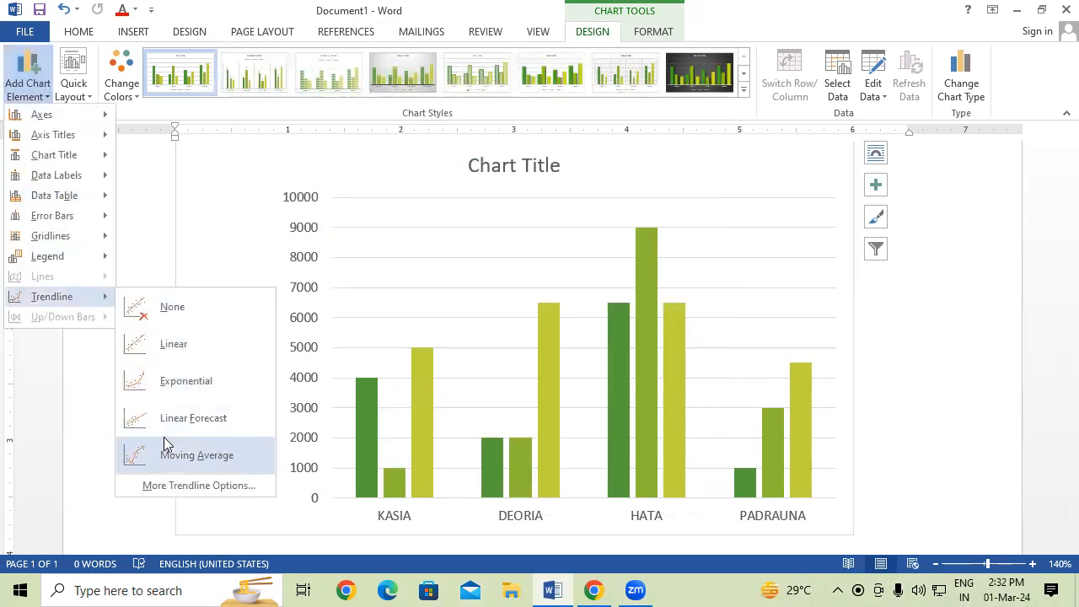
pyautogui.click(276, 201)
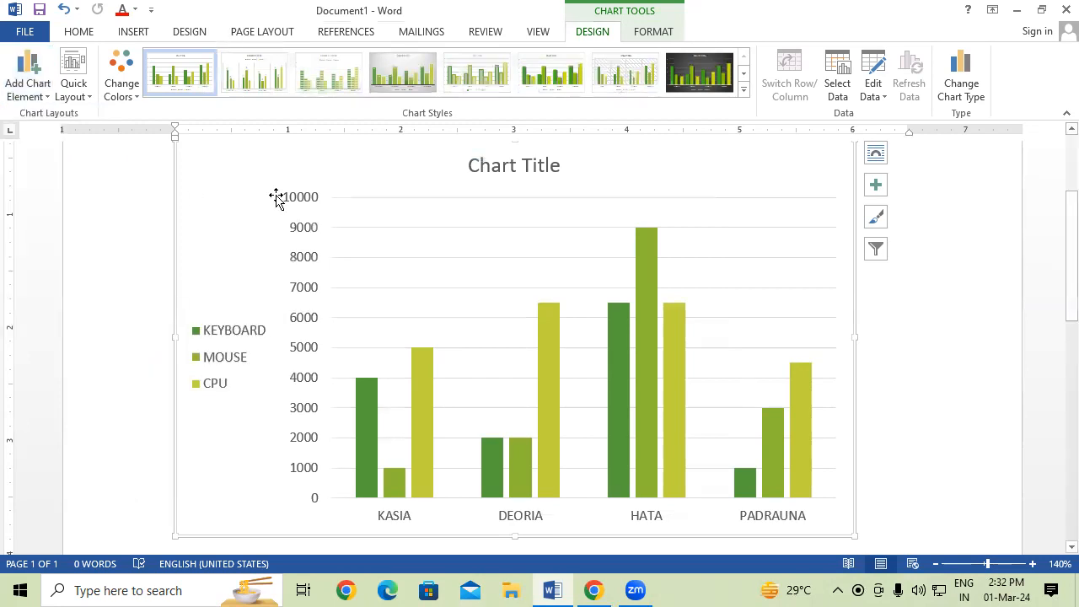
pyautogui.click(69, 80)
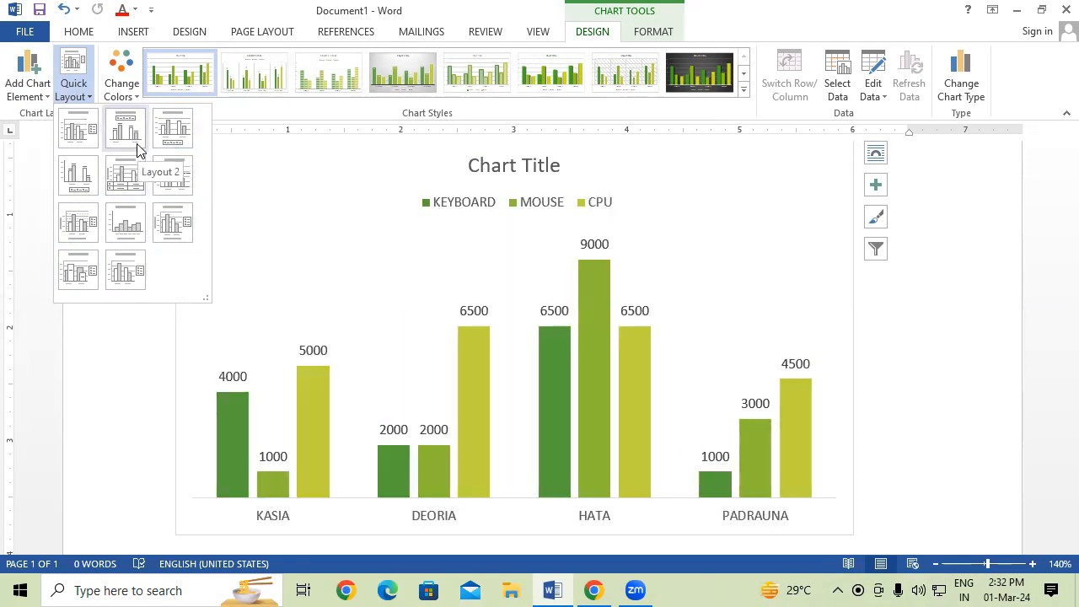
pyautogui.click(292, 176)
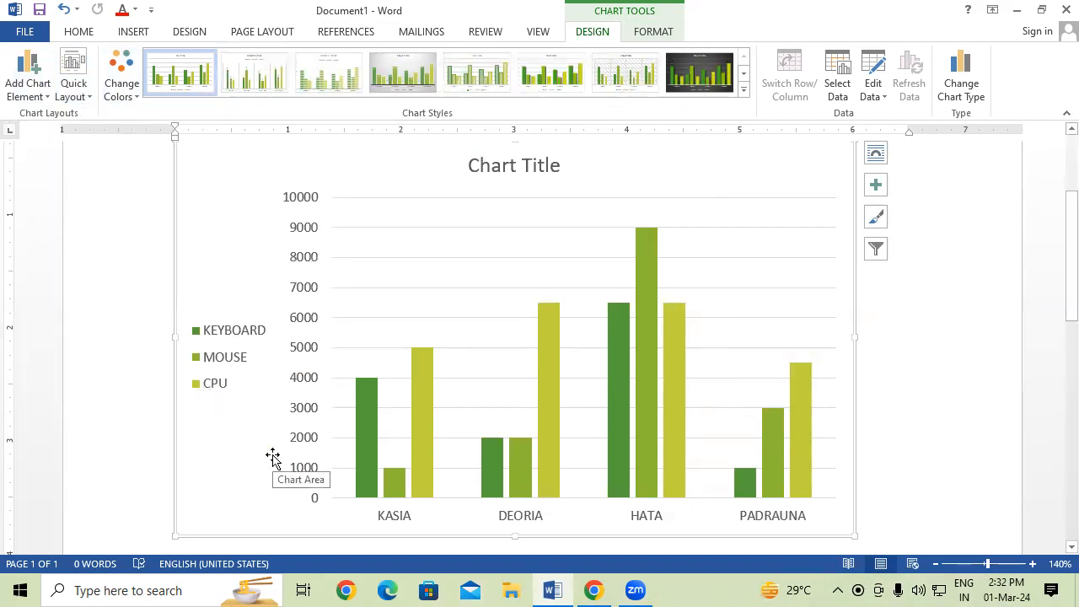
# Try a monochromatic teal palette on the chart and replace it with the second Colorful palette of green, yellow and blue.
pyautogui.click(131, 95)
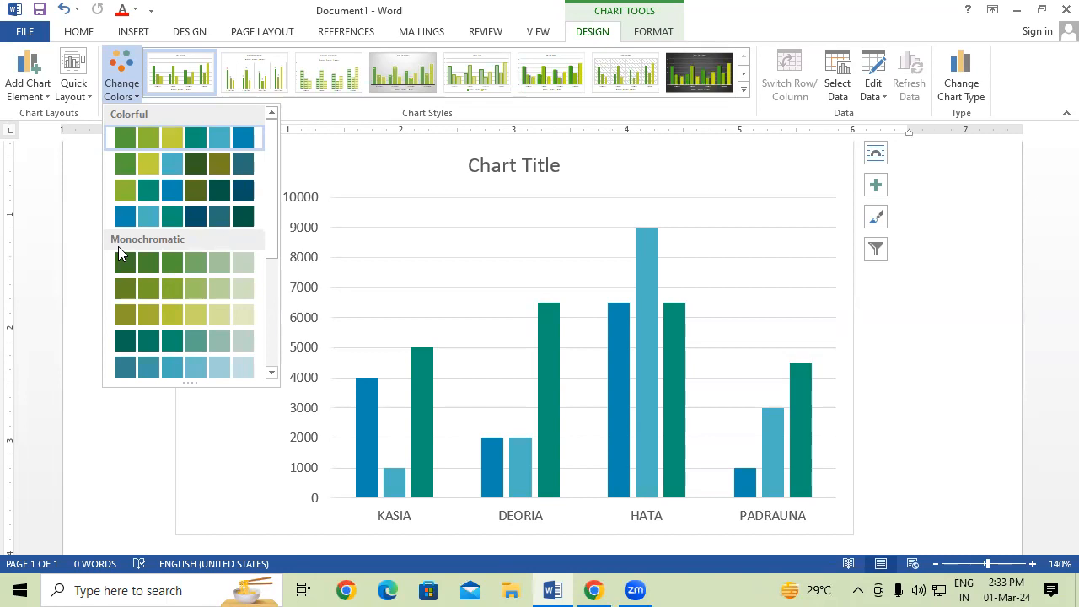
pyautogui.click(202, 344)
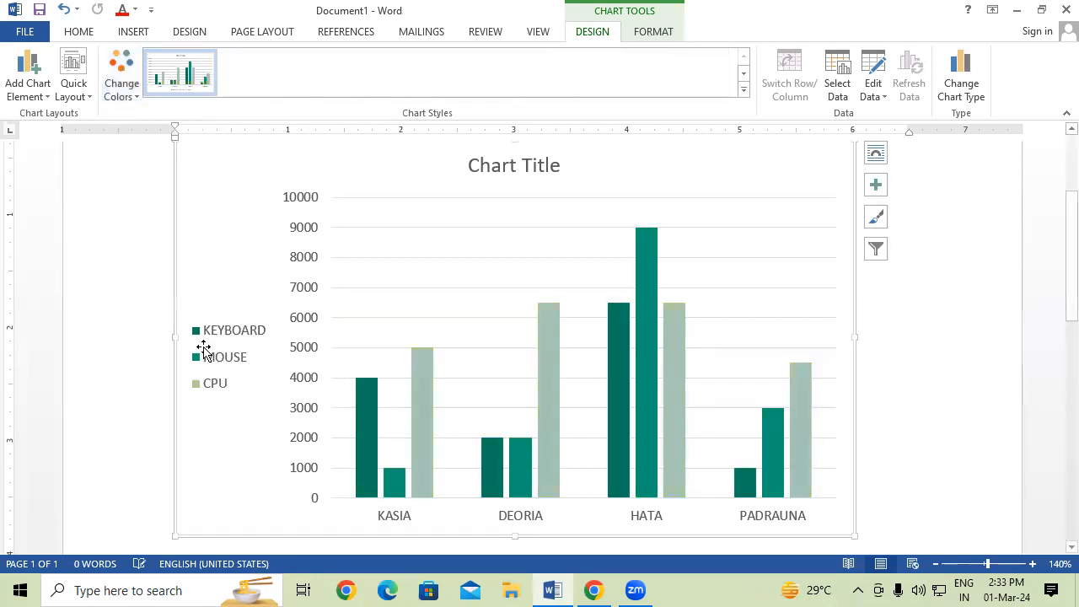
pyautogui.click(130, 89)
pyautogui.click(152, 160)
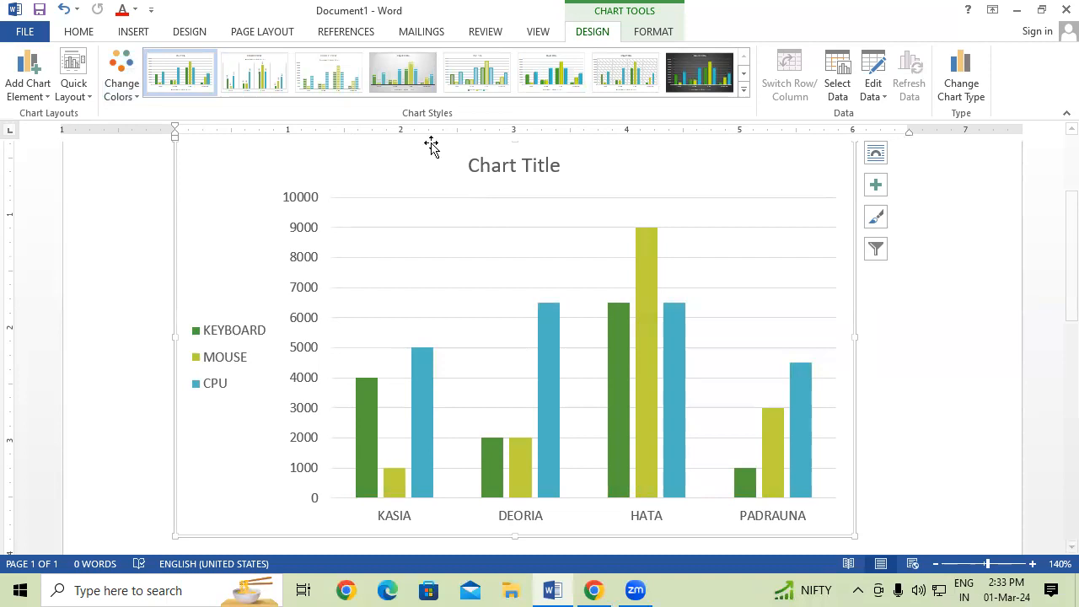
# Apply the last style in the chart styles gallery, with bevelled, shadowed columns and a bold title.
pyautogui.click(745, 91)
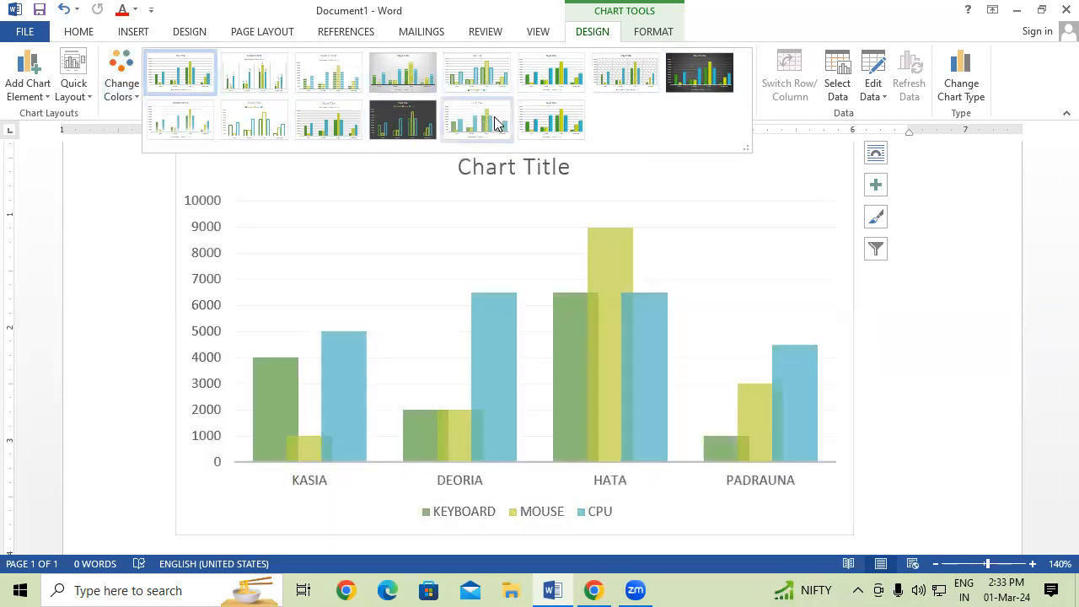
pyautogui.click(551, 122)
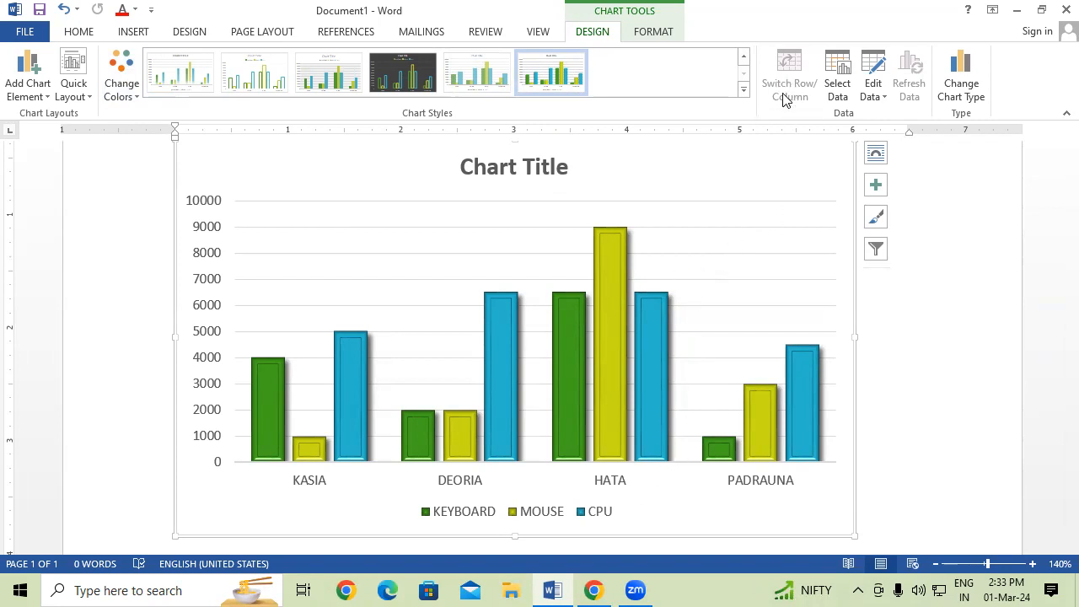
pyautogui.moveTo(655, 330)
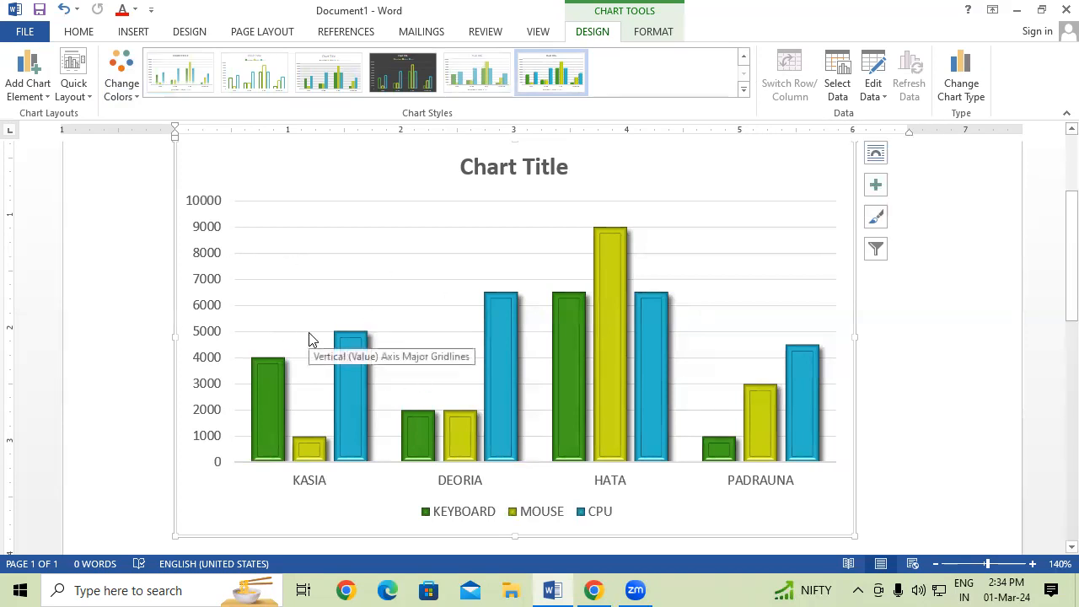
# View the chart's data source settings and data sheet, moving the sheet aside to inspect its values, and close both without changes.
pyautogui.click(834, 91)
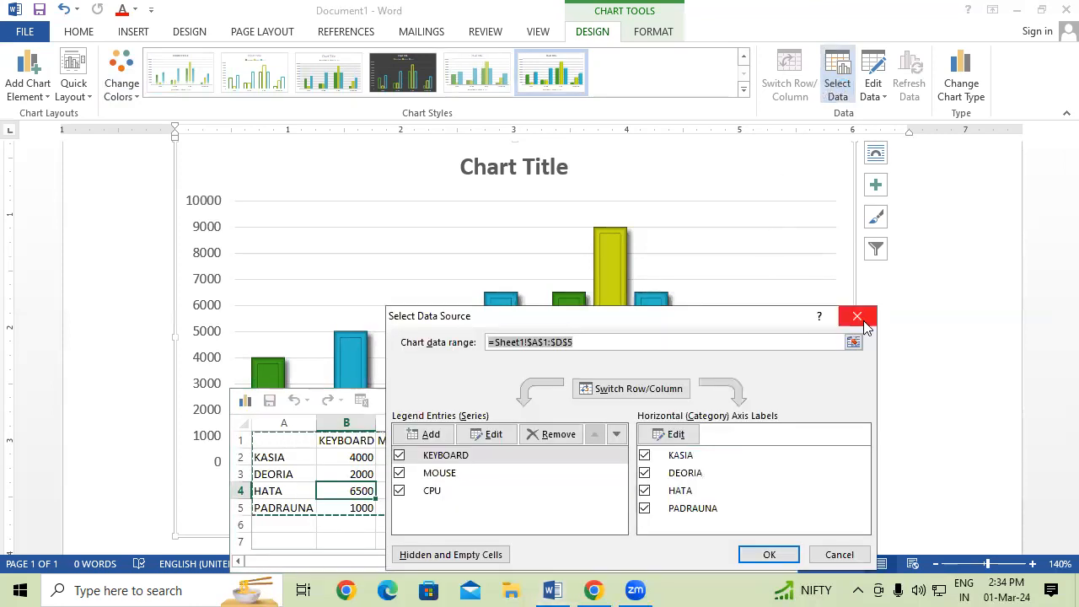
pyautogui.click(863, 322)
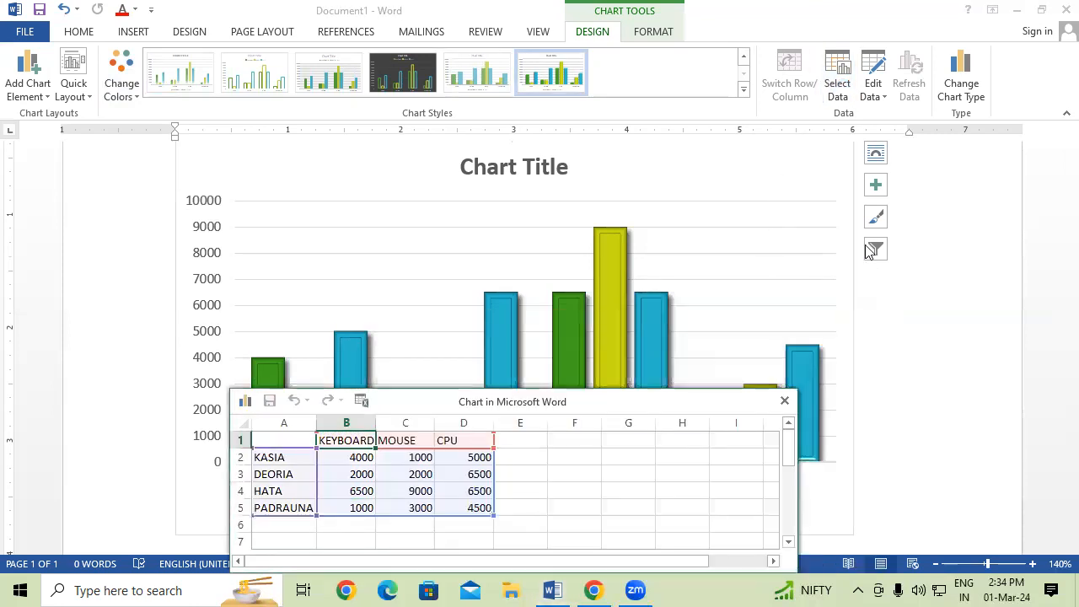
pyautogui.click(453, 469)
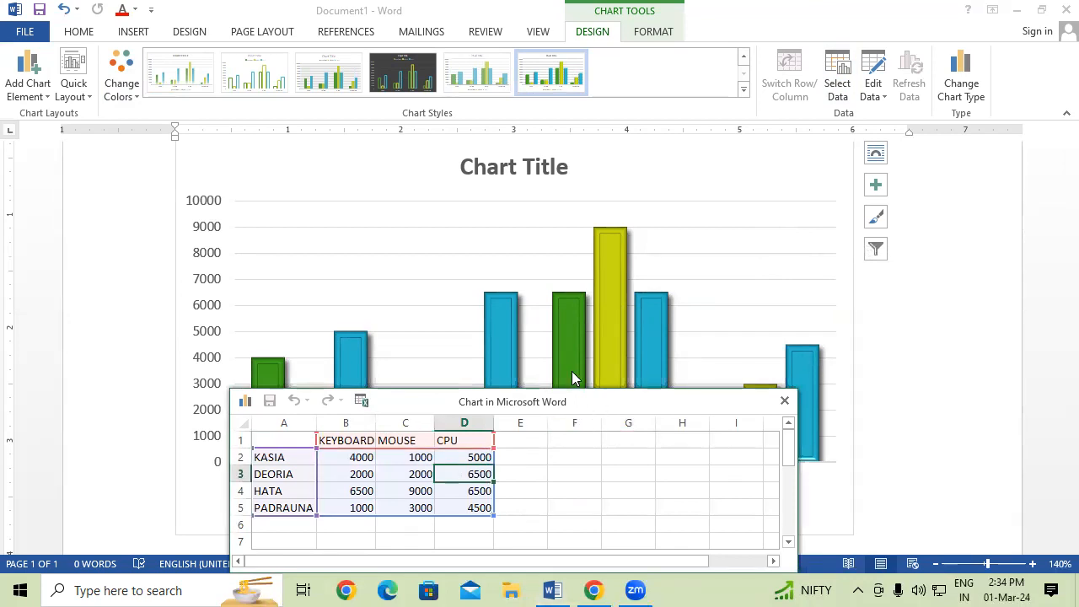
pyautogui.moveTo(628, 403); pyautogui.dragTo(455, 72)
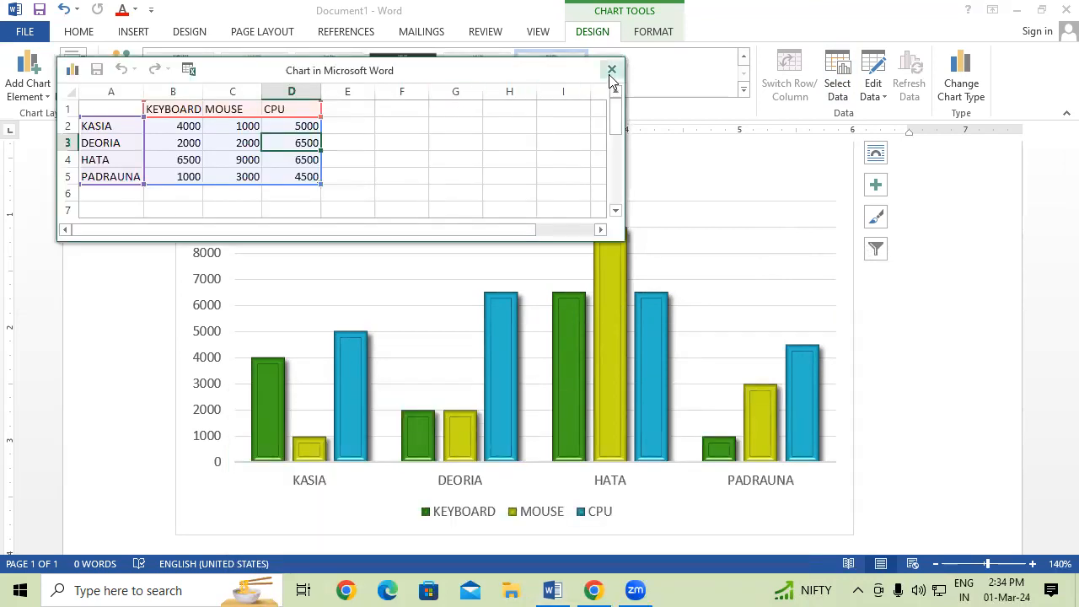
pyautogui.click(190, 142)
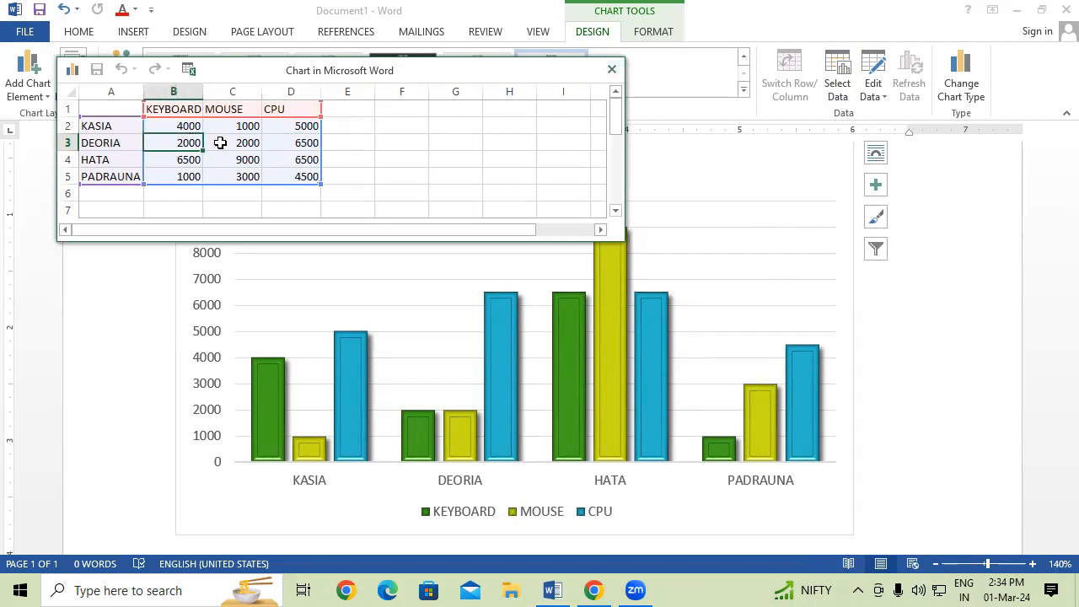
pyautogui.moveTo(446, 75); pyautogui.dragTo(537, 194)
pyautogui.click(699, 184)
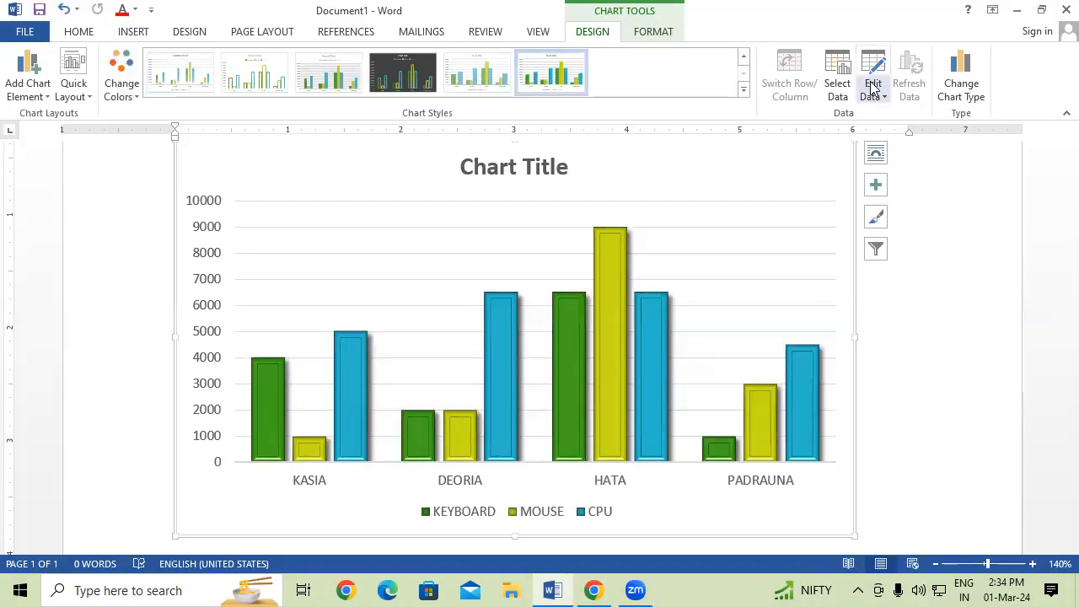
# Review the data editing options, view the chart's data sheet beside the chart and close it without changing any values.
pyautogui.click(874, 92)
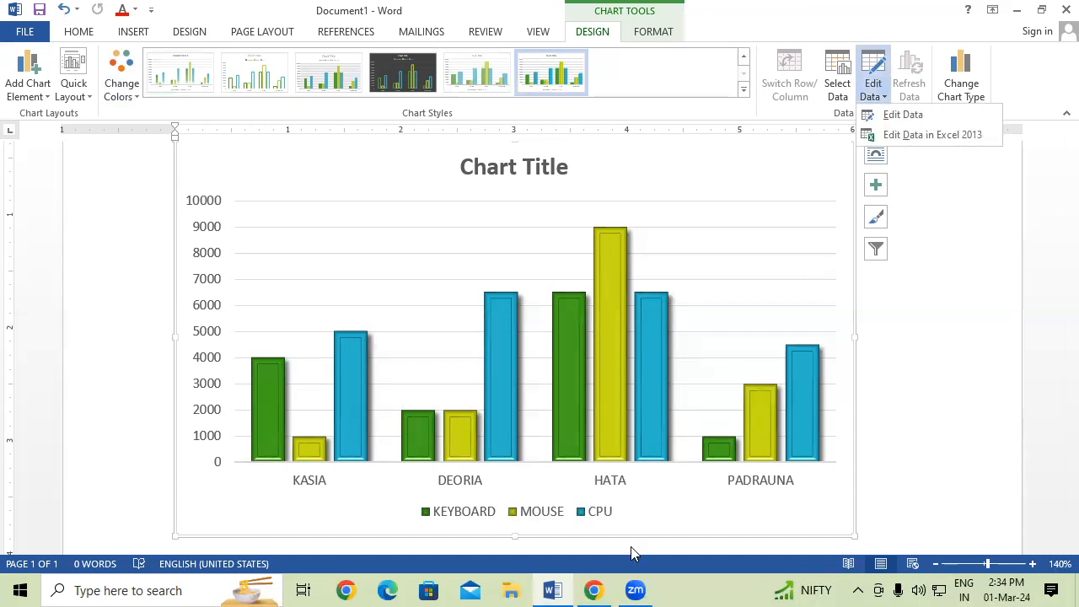
pyautogui.click(930, 279)
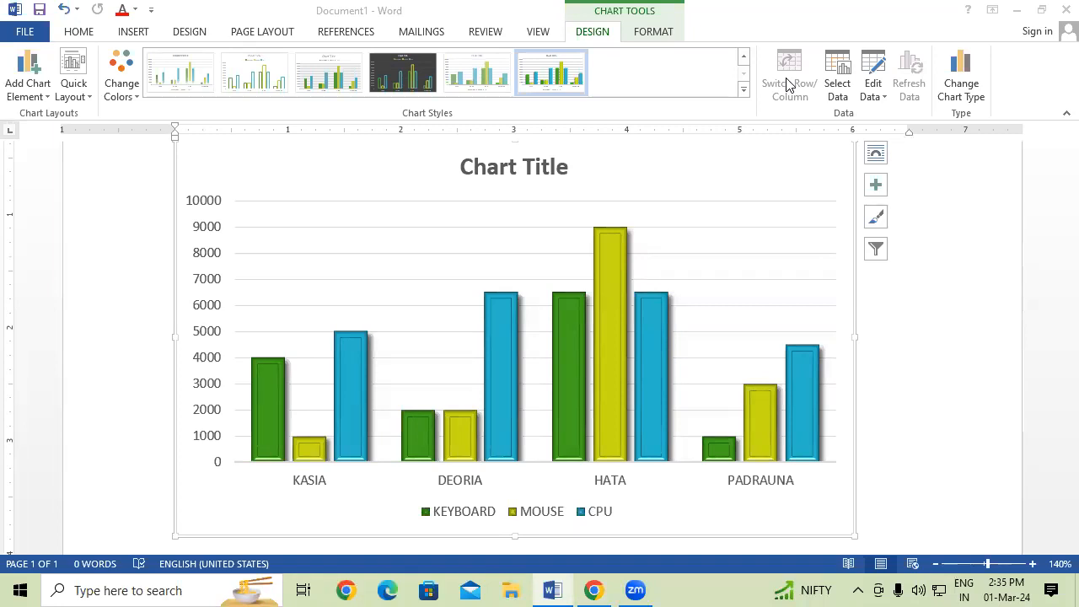
pyautogui.click(875, 96)
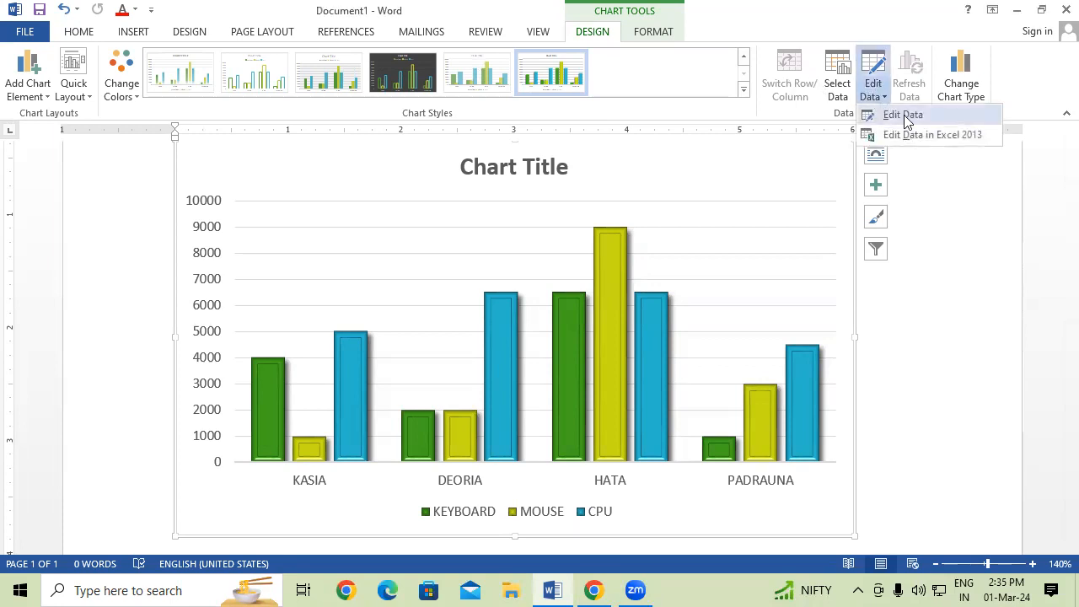
pyautogui.click(906, 122)
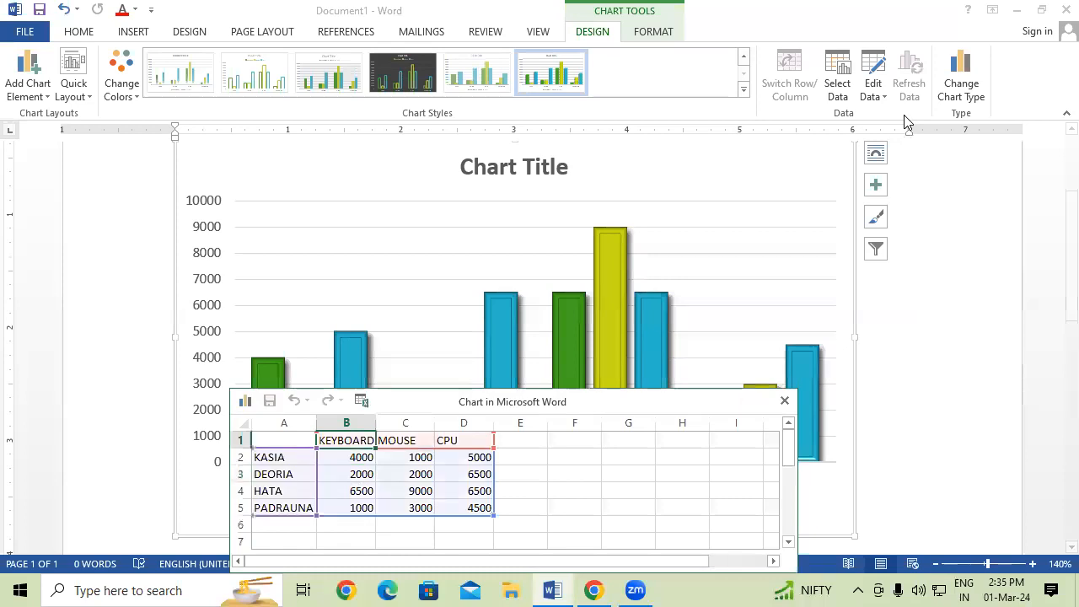
pyautogui.moveTo(551, 418); pyautogui.dragTo(394, 165)
pyautogui.click(204, 236)
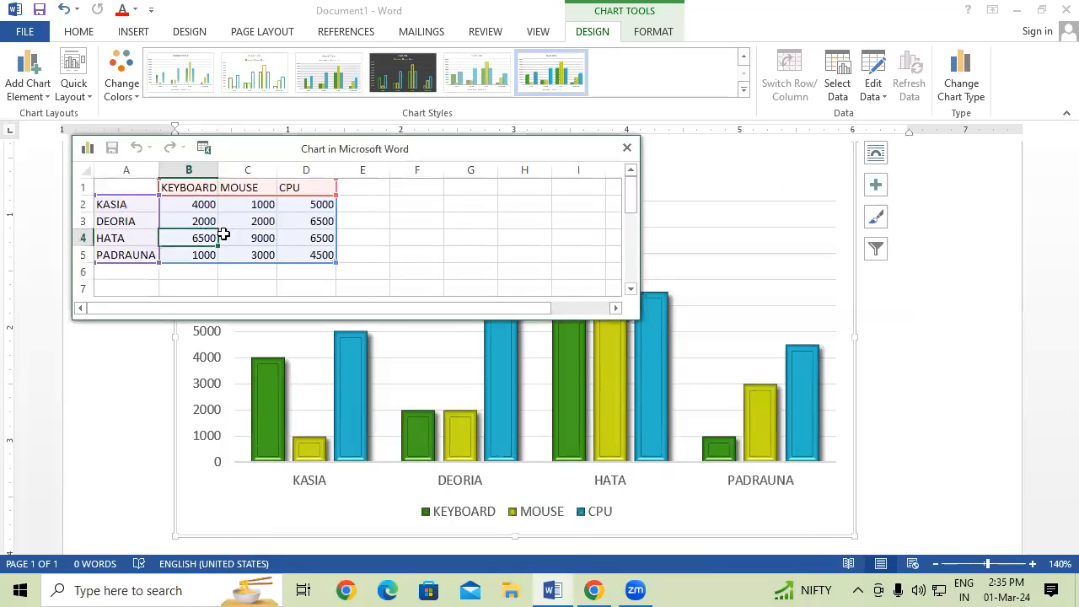
pyautogui.click(626, 148)
pyautogui.scroll(-1, 662, 364)
pyautogui.click(561, 456)
pyautogui.click(551, 329)
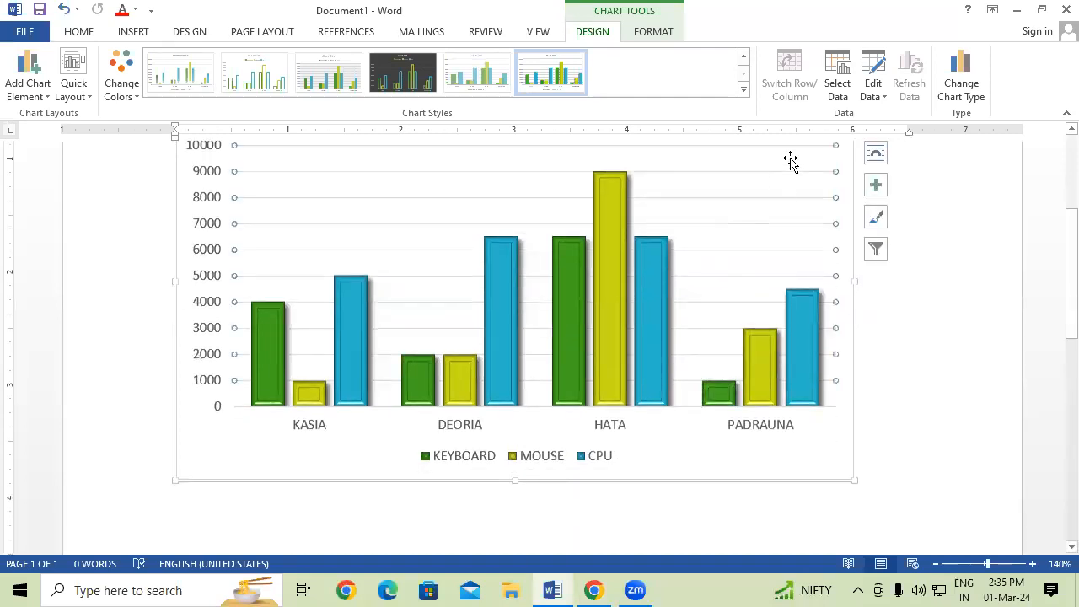
# Open the chart's data source settings and data sheet once more, move the sheet aside, and close both without changes.
pyautogui.click(838, 82)
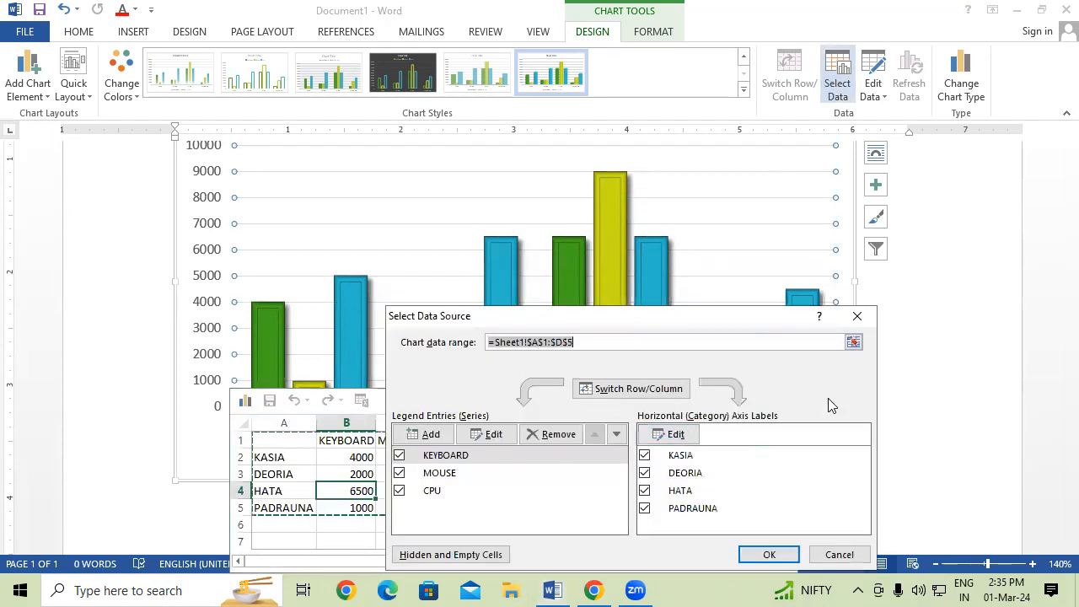
pyautogui.click(862, 318)
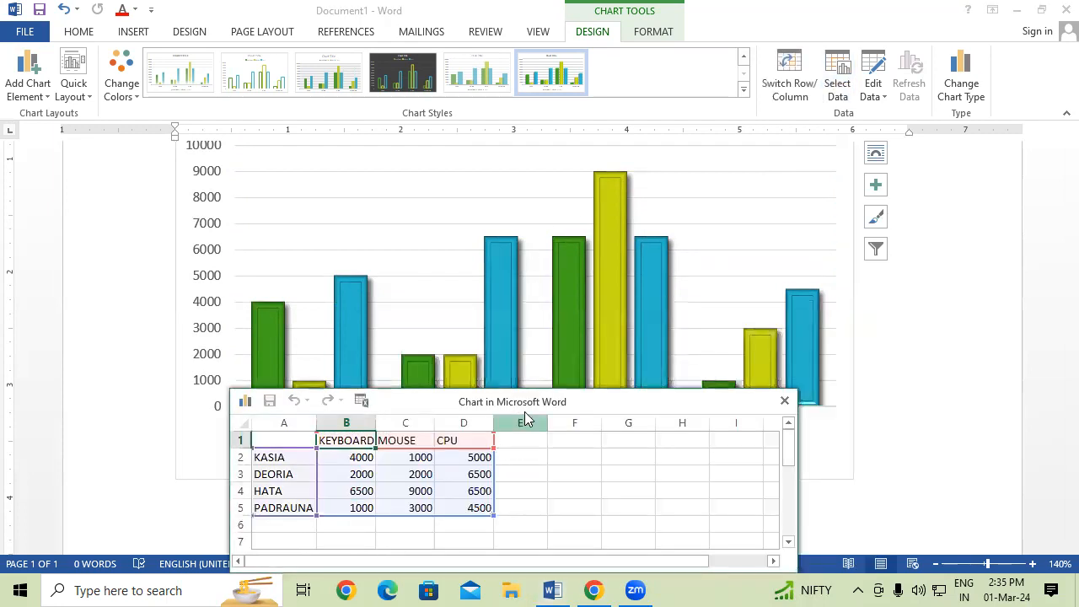
pyautogui.moveTo(523, 391); pyautogui.dragTo(346, 132)
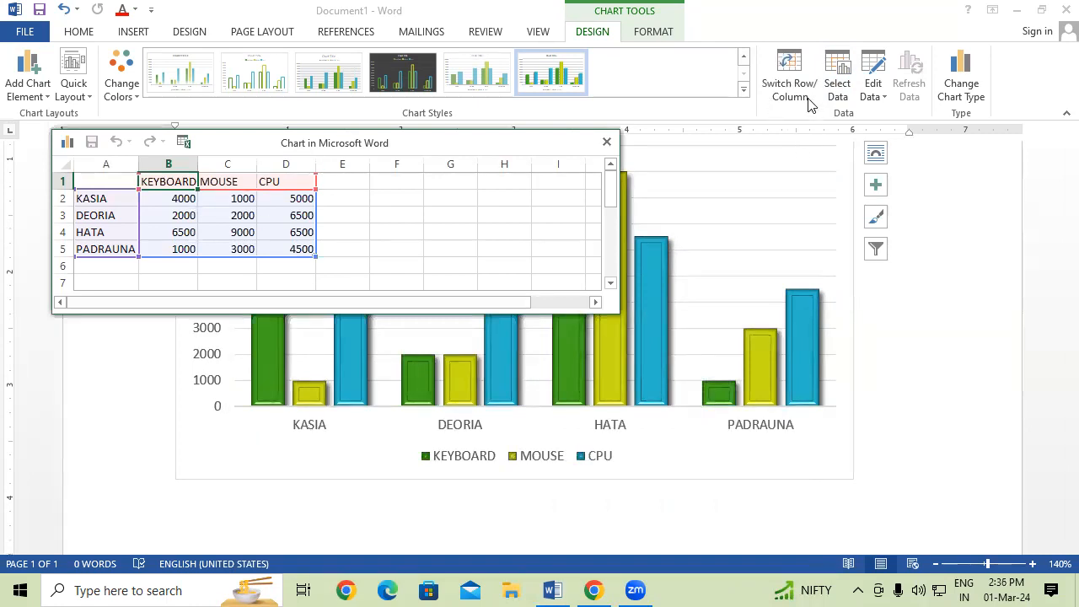
pyautogui.click(608, 145)
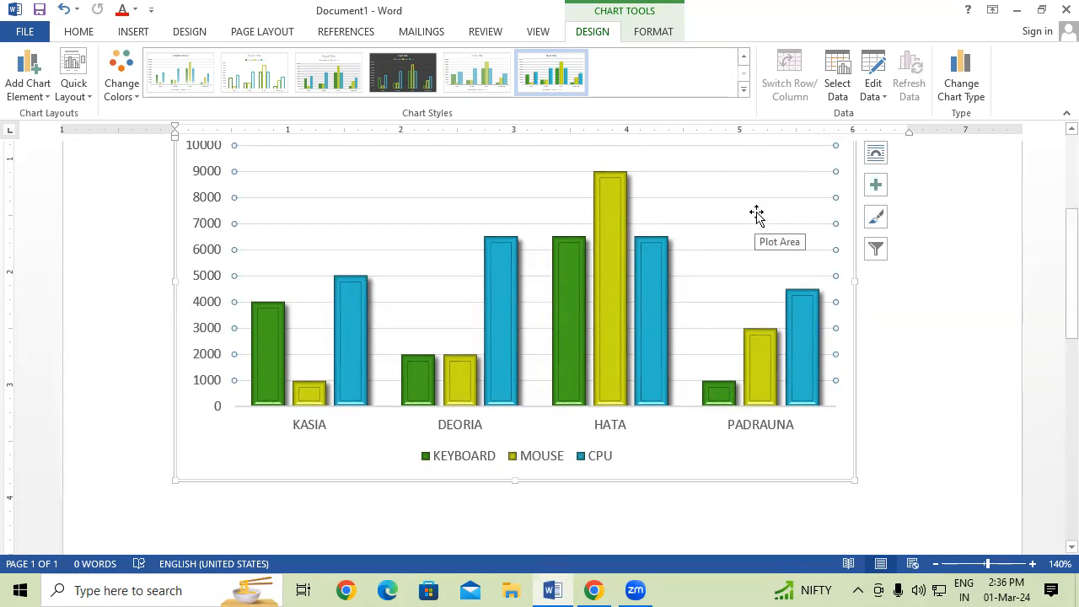
# Open the chart's data sheet through the data source settings, dismiss the settings and place the sheet above the chart's columns.
pyautogui.click(836, 87)
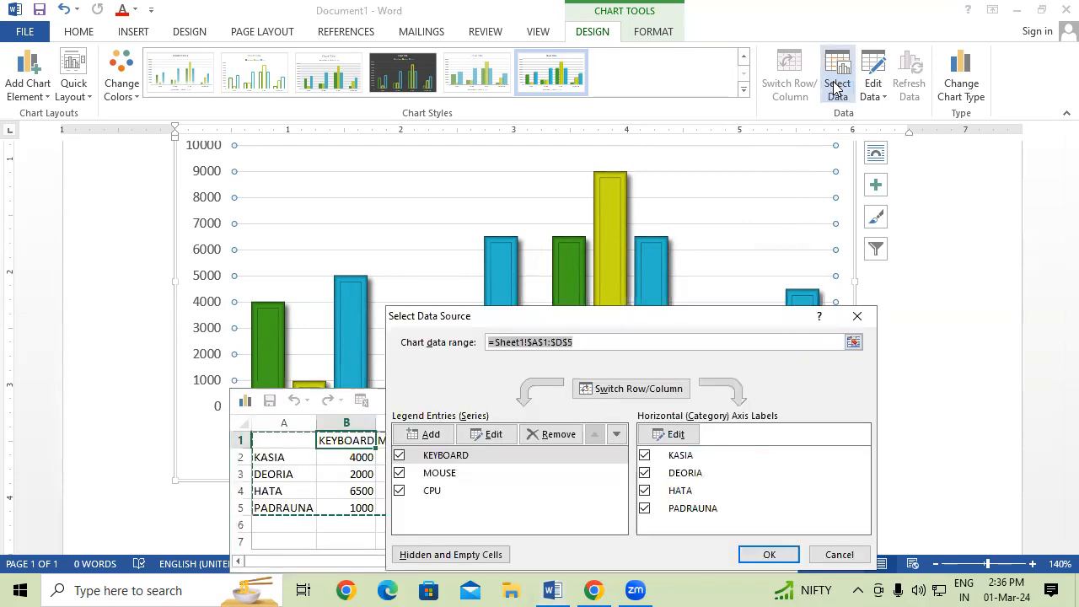
pyautogui.click(858, 317)
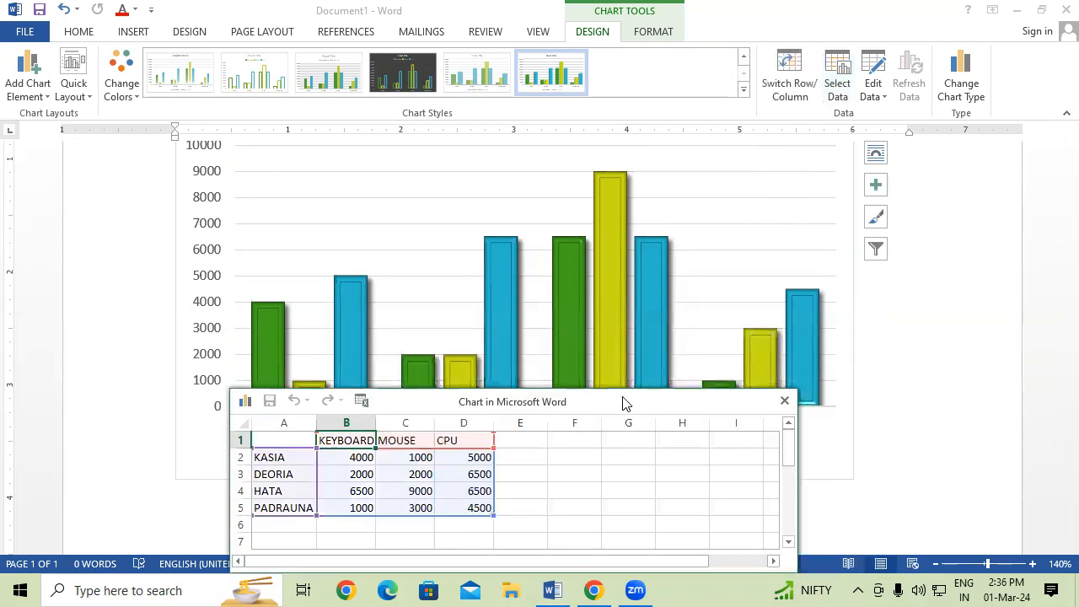
pyautogui.moveTo(602, 396); pyautogui.dragTo(447, 207)
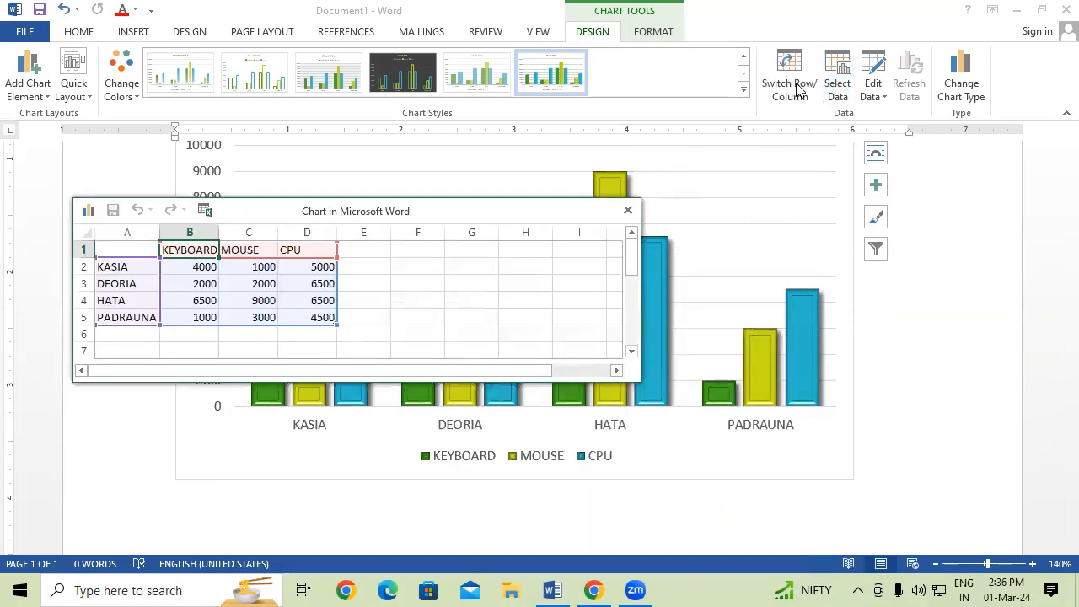
pyautogui.moveTo(436, 214); pyautogui.dragTo(422, 53)
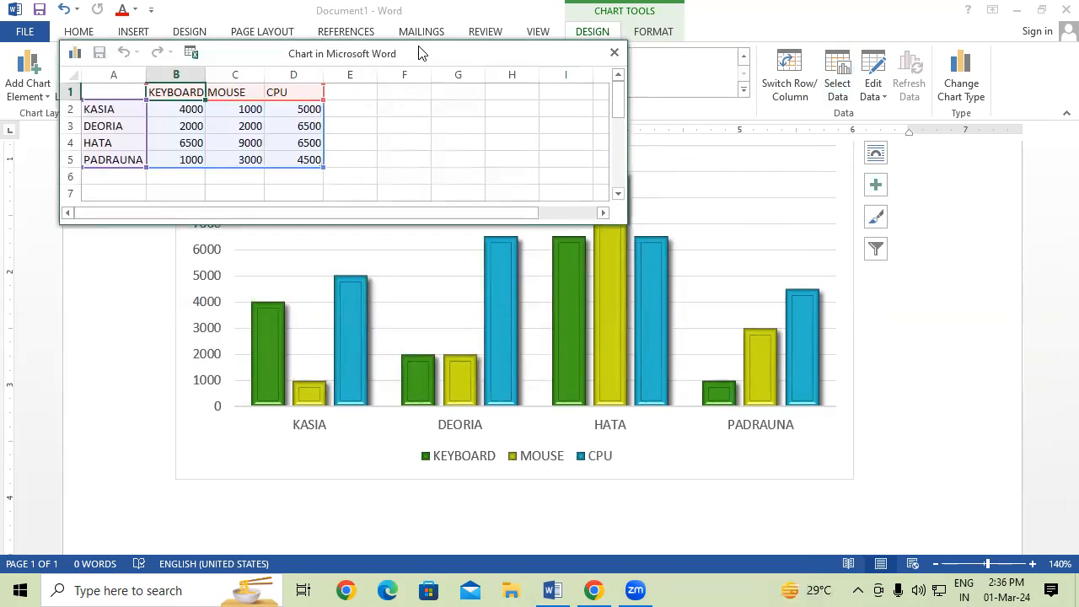
# Try switching the chart's rows and columns back and forth, ending with the towns on the horizontal axis.
pyautogui.click(790, 87)
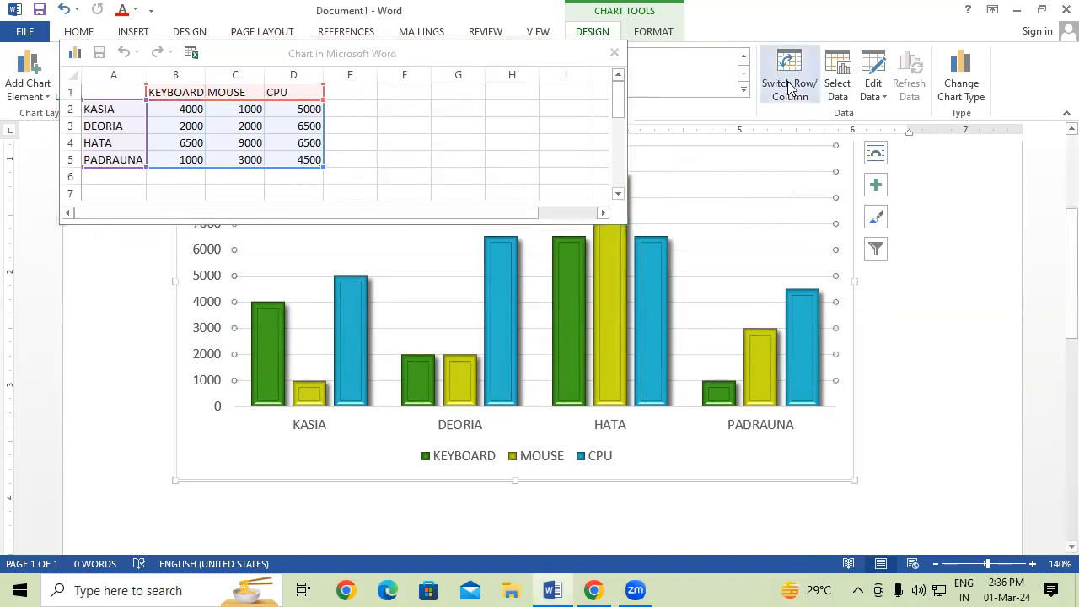
pyautogui.click(790, 87)
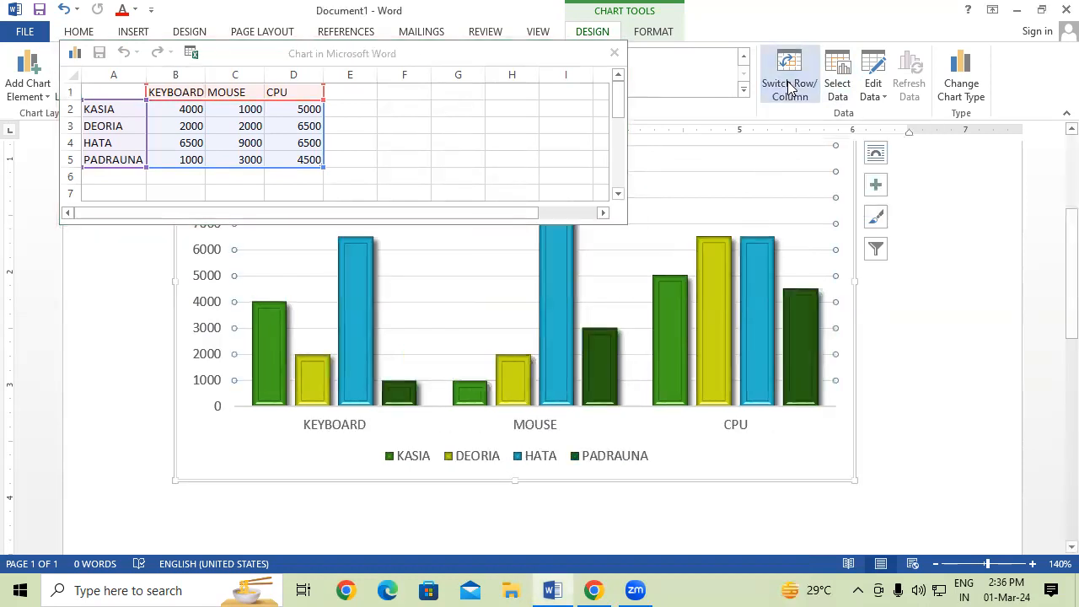
pyautogui.click(791, 86)
pyautogui.click(790, 87)
pyautogui.click(790, 87)
pyautogui.click(790, 87)
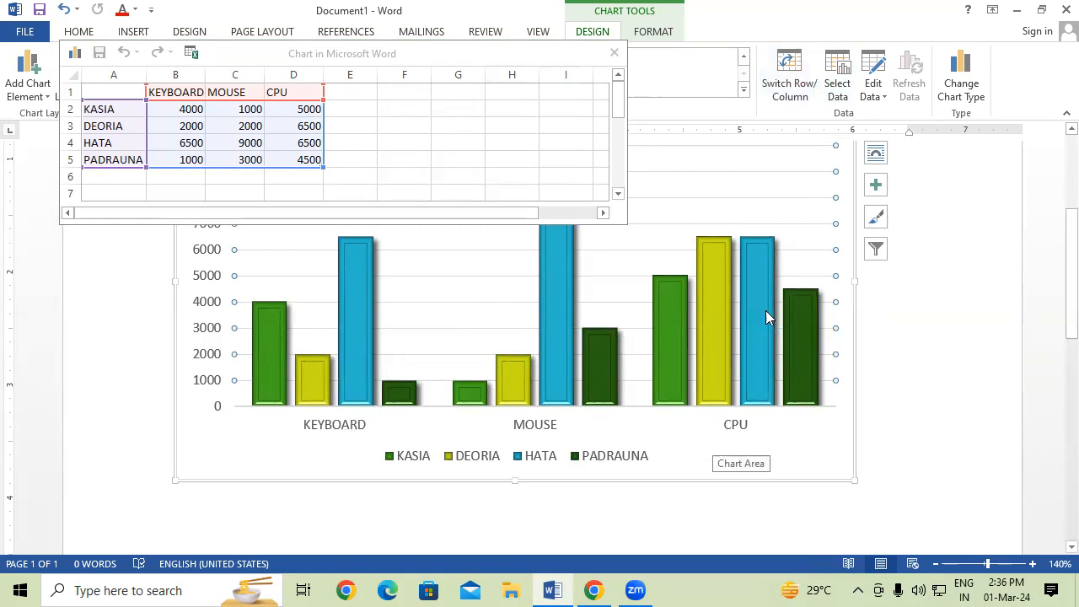
pyautogui.click(786, 90)
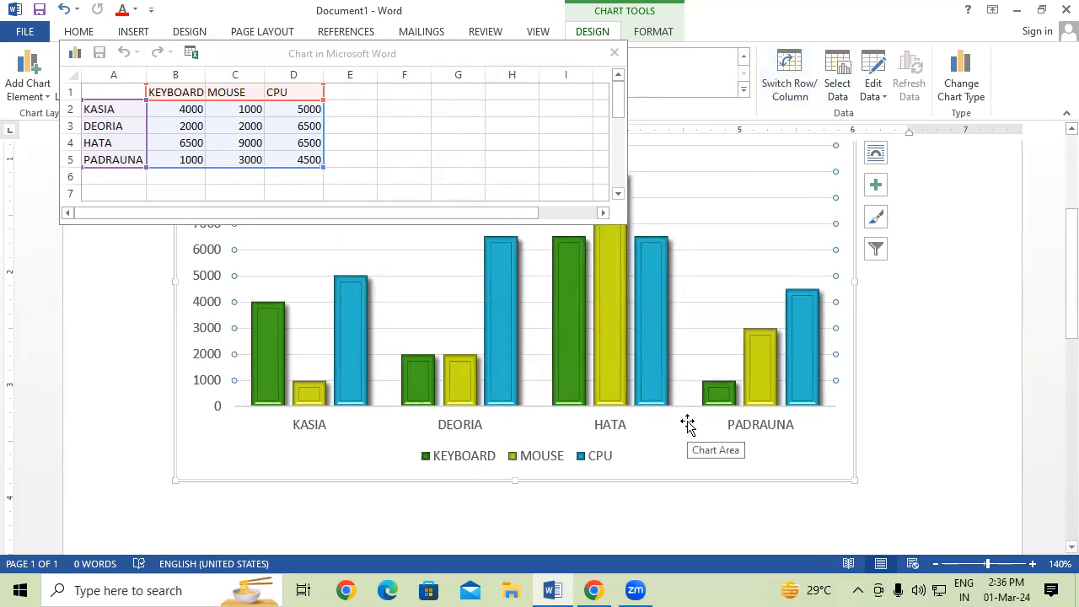
# Switch rows and columns so KEYBOARD, MOUSE and CPU are the categories and the towns the series, and close the data sheet.
pyautogui.moveTo(640, 395)
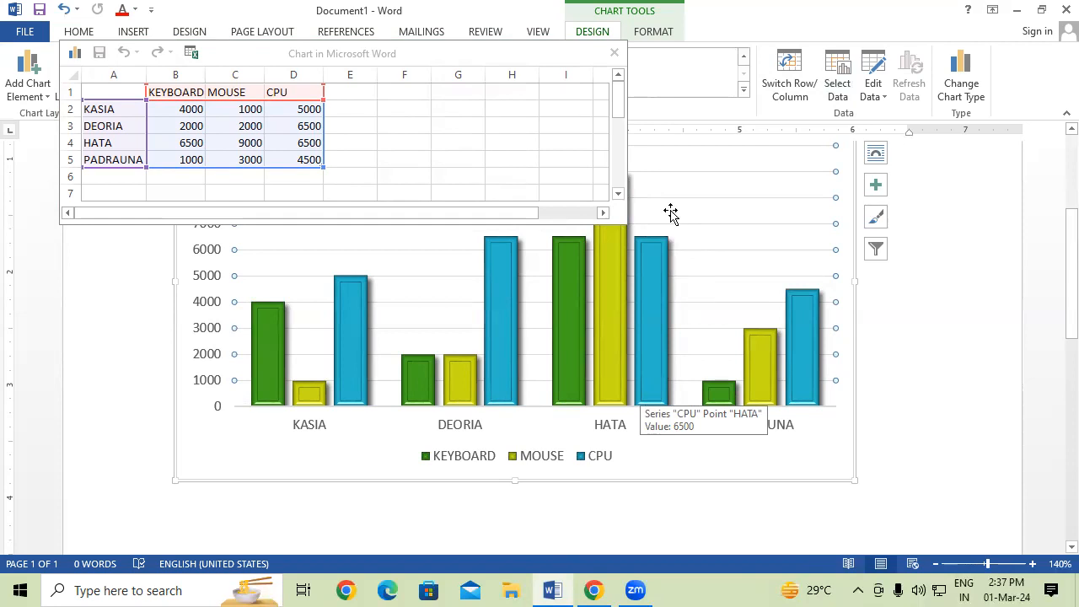
pyautogui.click(777, 91)
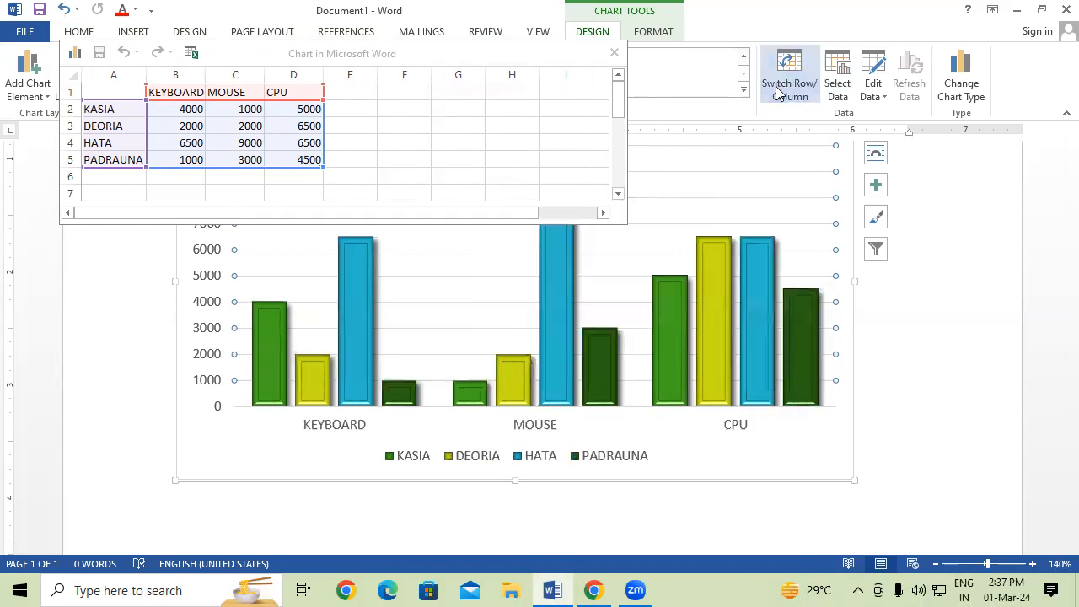
pyautogui.click(777, 91)
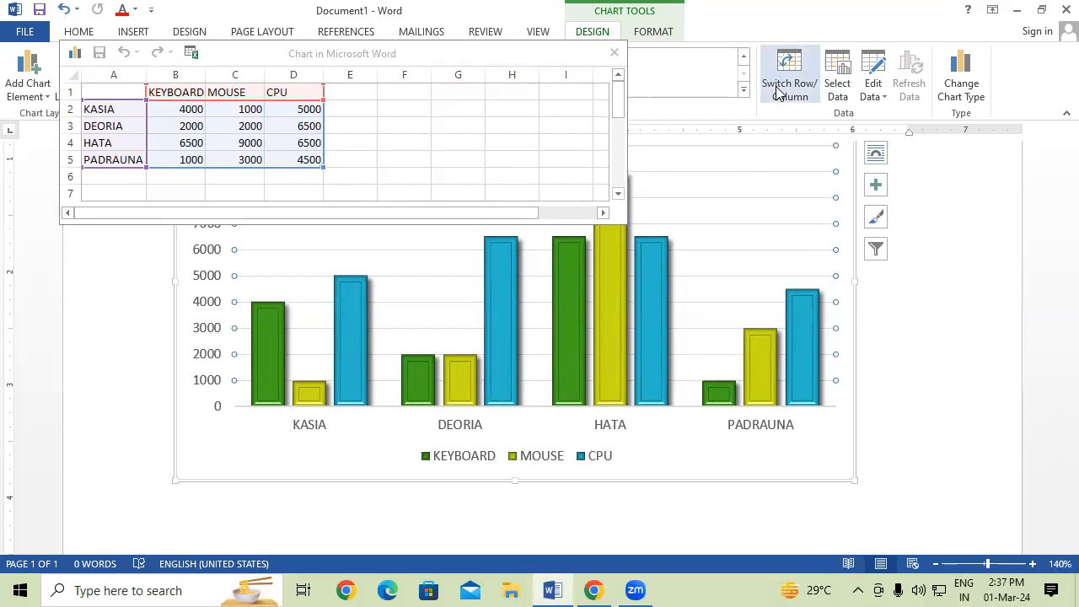
pyautogui.click(777, 91)
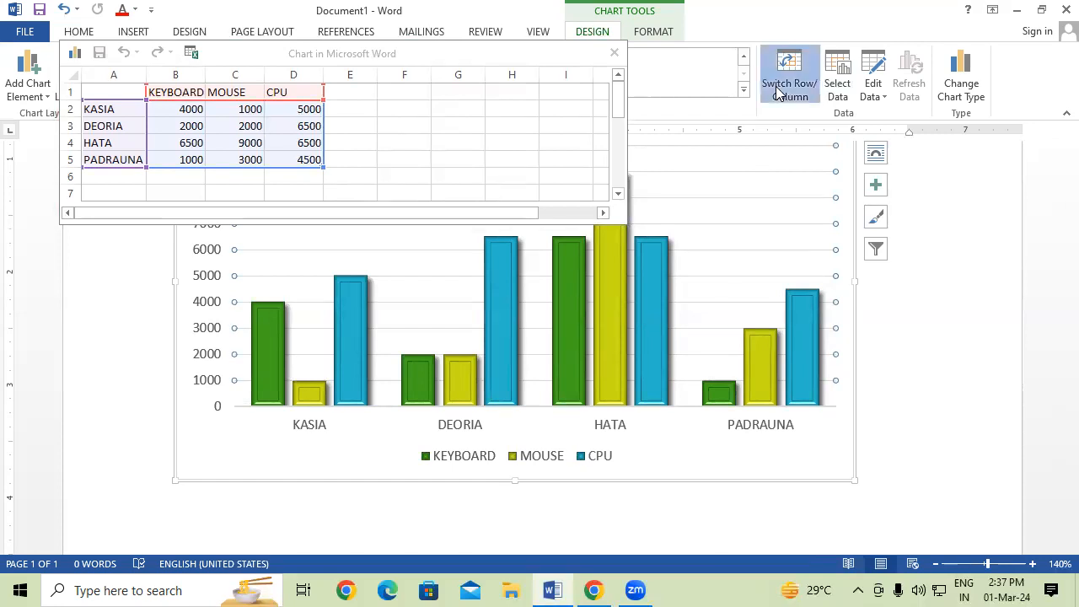
pyautogui.click(777, 91)
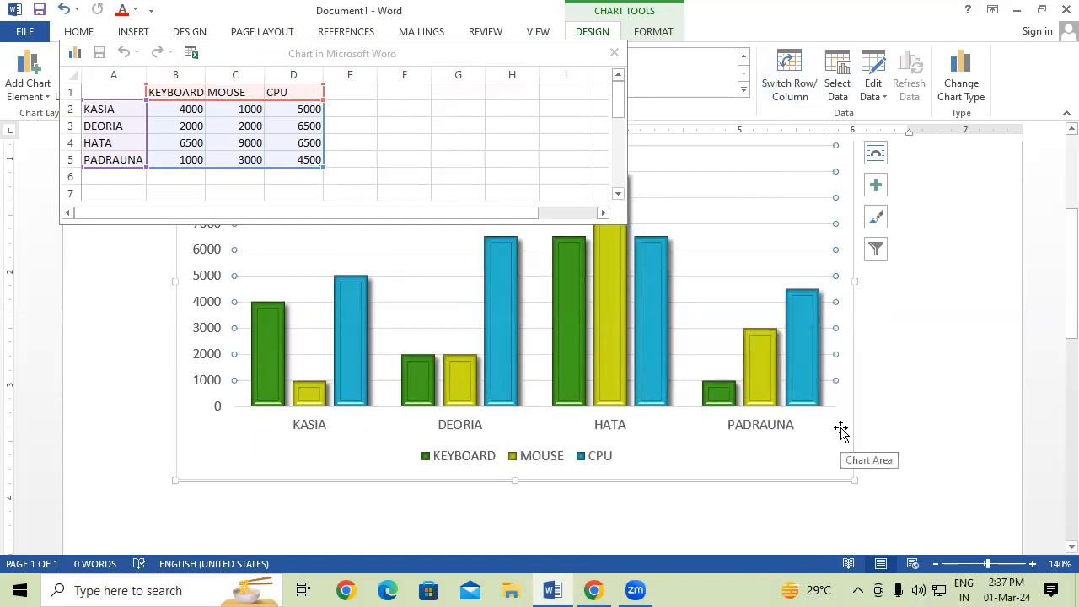
pyautogui.click(801, 93)
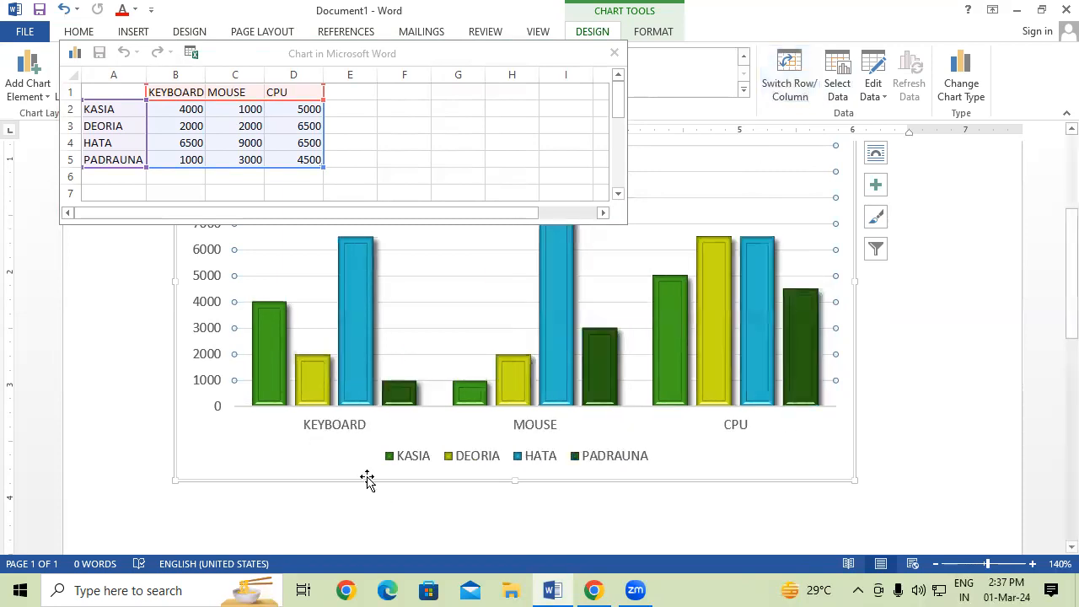
pyautogui.click(613, 52)
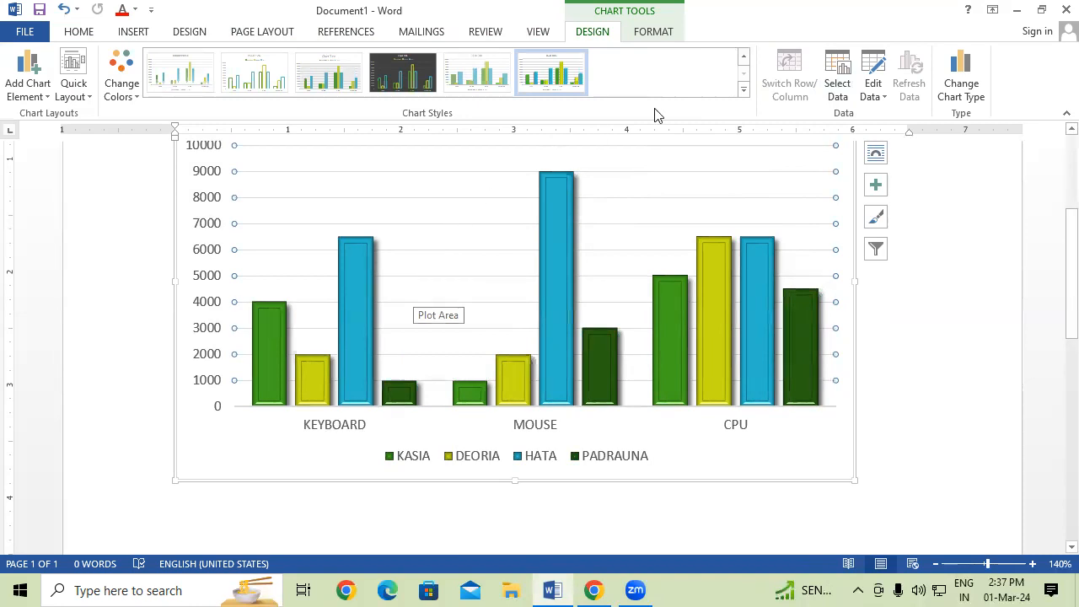
# Set HATA's CPU value to 8000 in the chart's data sheet, close the sheet and return to the Word document.
pyautogui.click(840, 77)
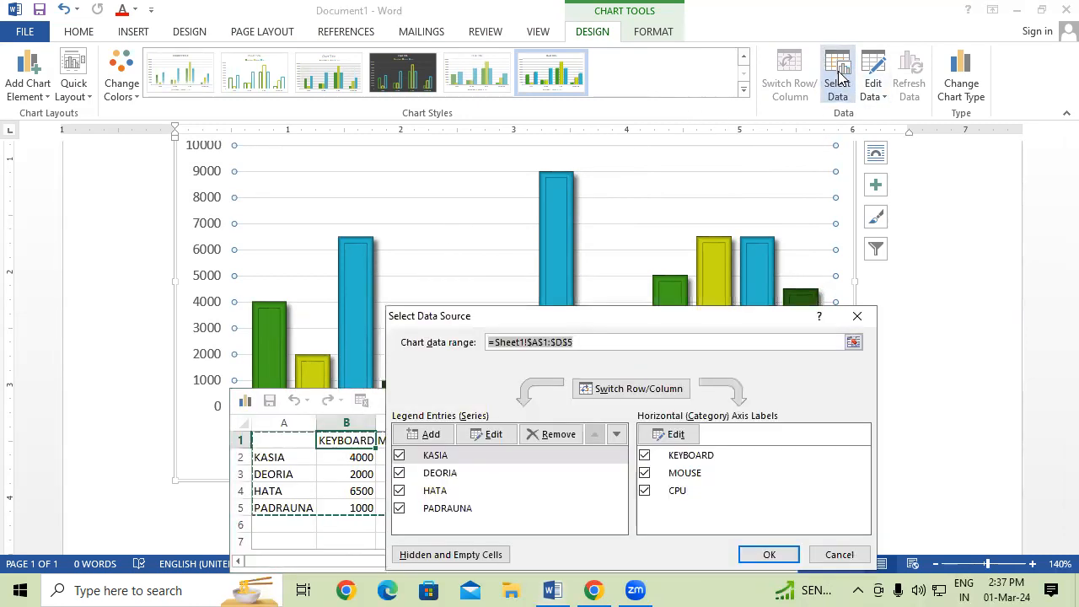
pyautogui.click(857, 316)
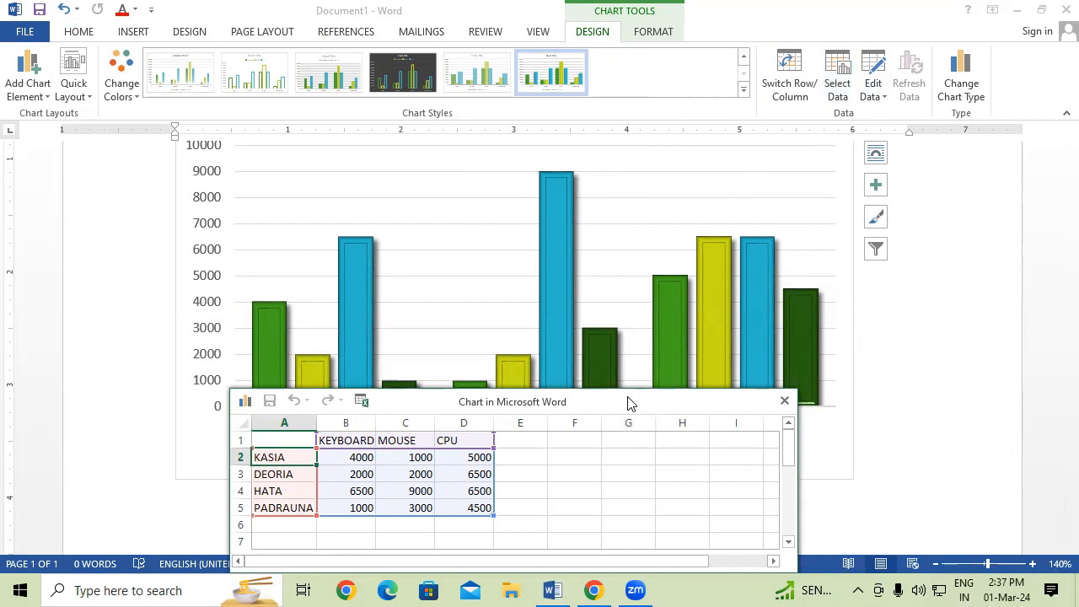
pyautogui.click(277, 273)
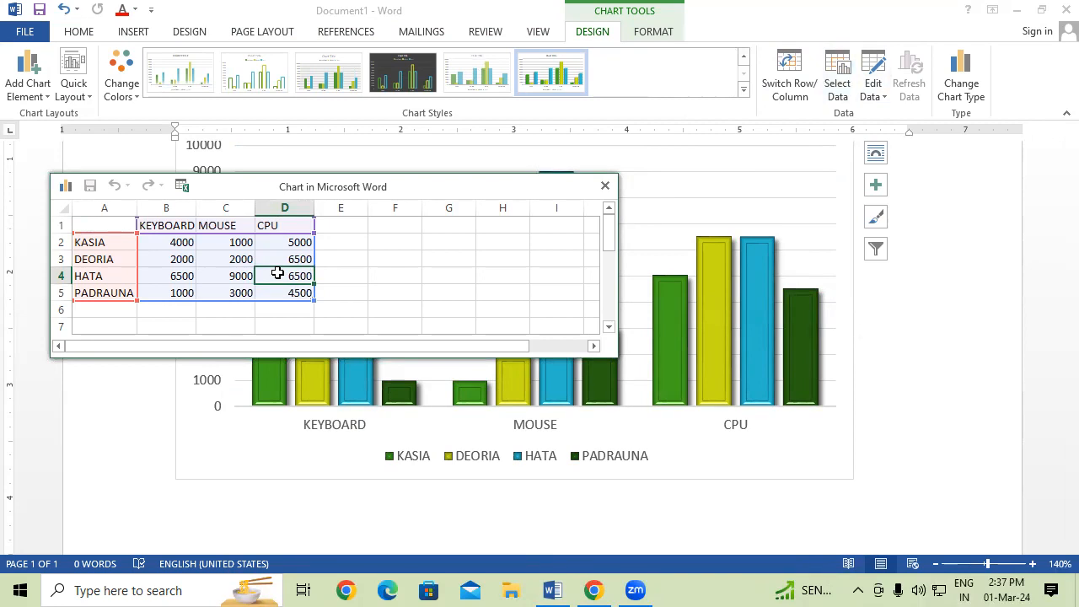
pyautogui.write('8000')
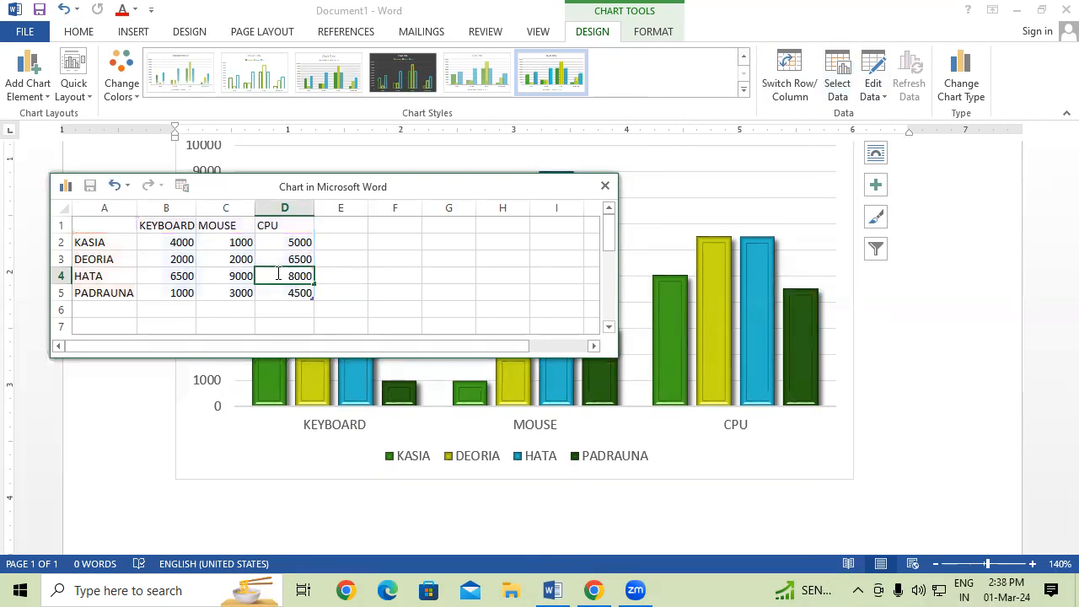
pyautogui.click(417, 262)
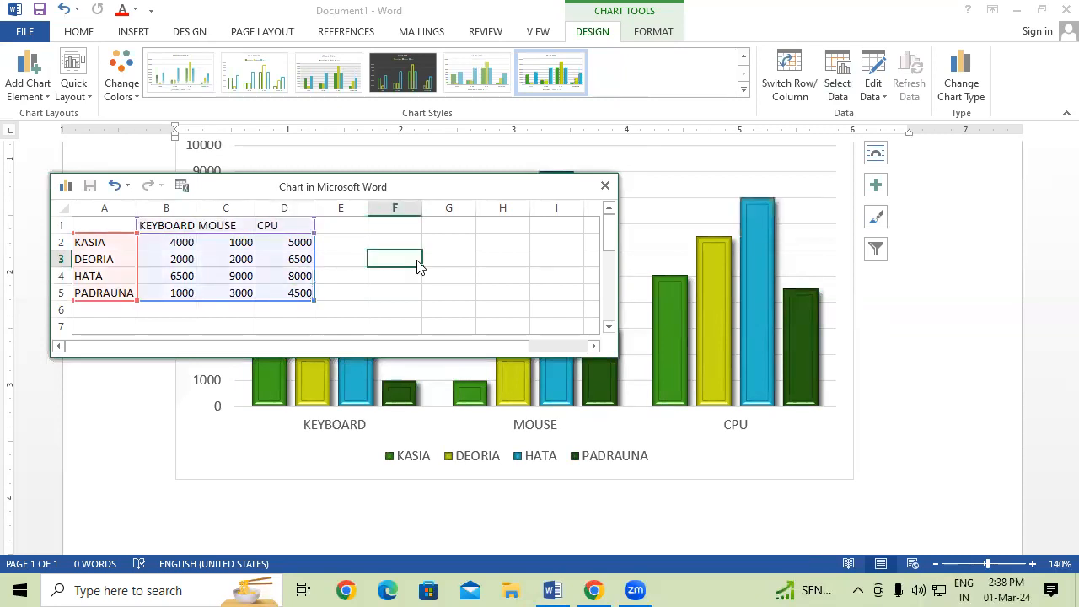
pyautogui.click(605, 187)
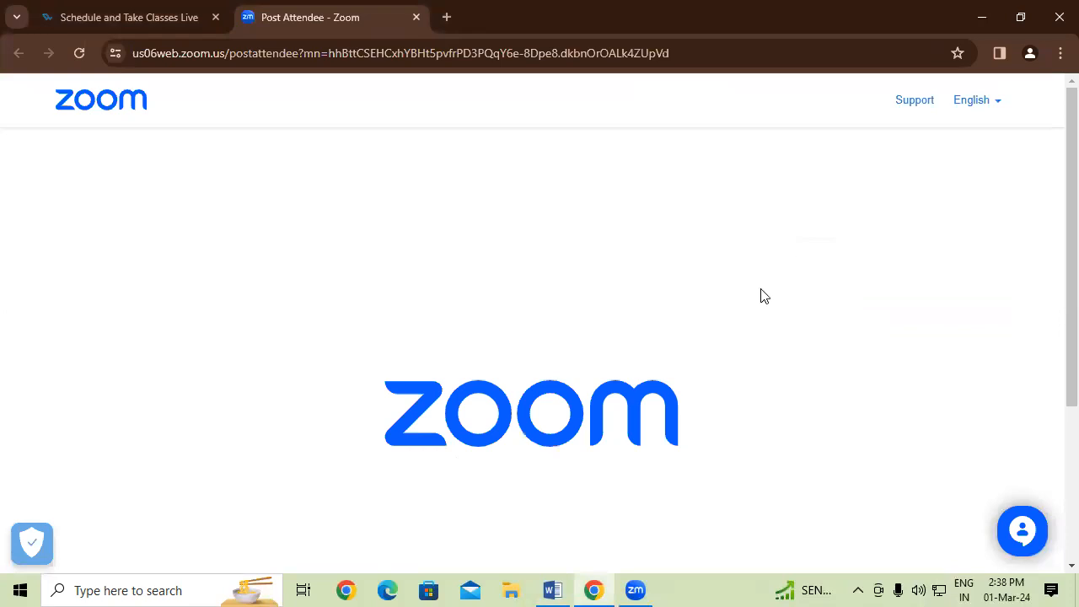
pyautogui.hotkey('alt', 'Tab')
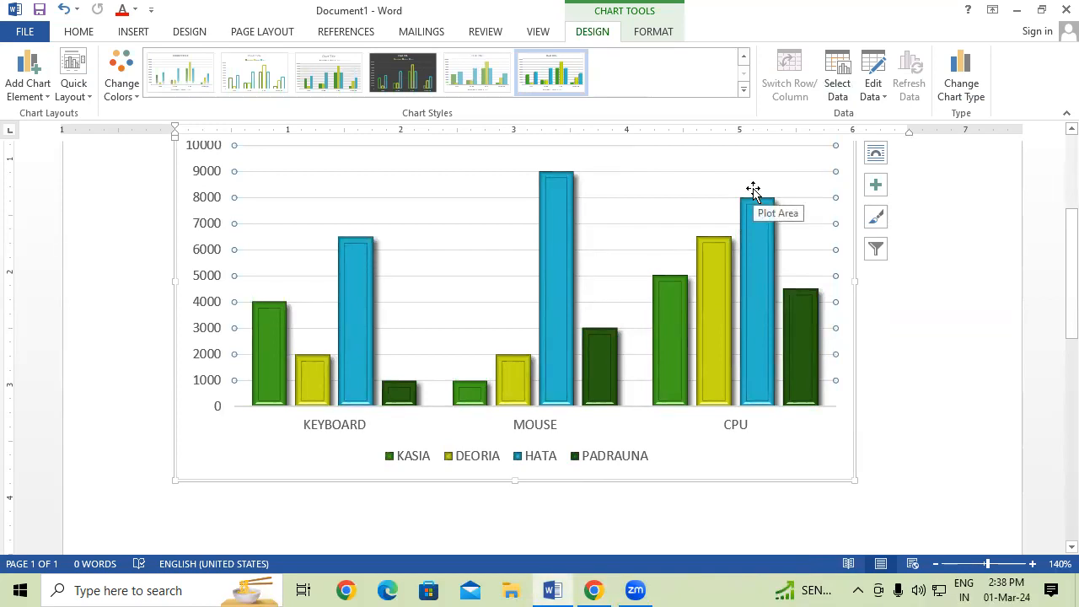
# Exclude the CPU category and the PADRAUNA series from the chart's data source, close the data sheet and return to the Word document.
pyautogui.click(838, 91)
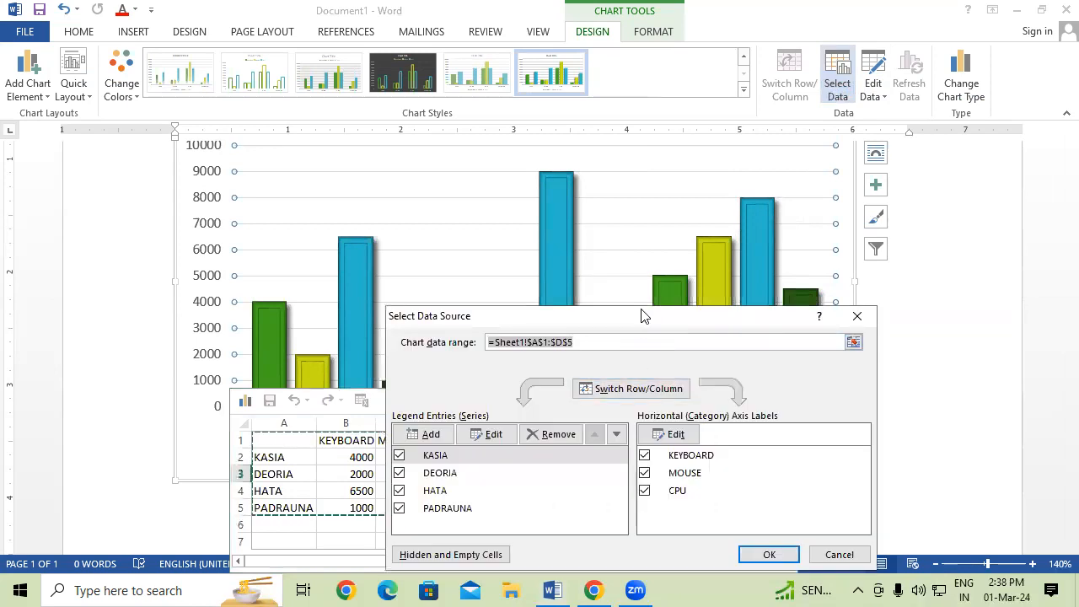
pyautogui.moveTo(645, 319); pyautogui.dragTo(602, 170)
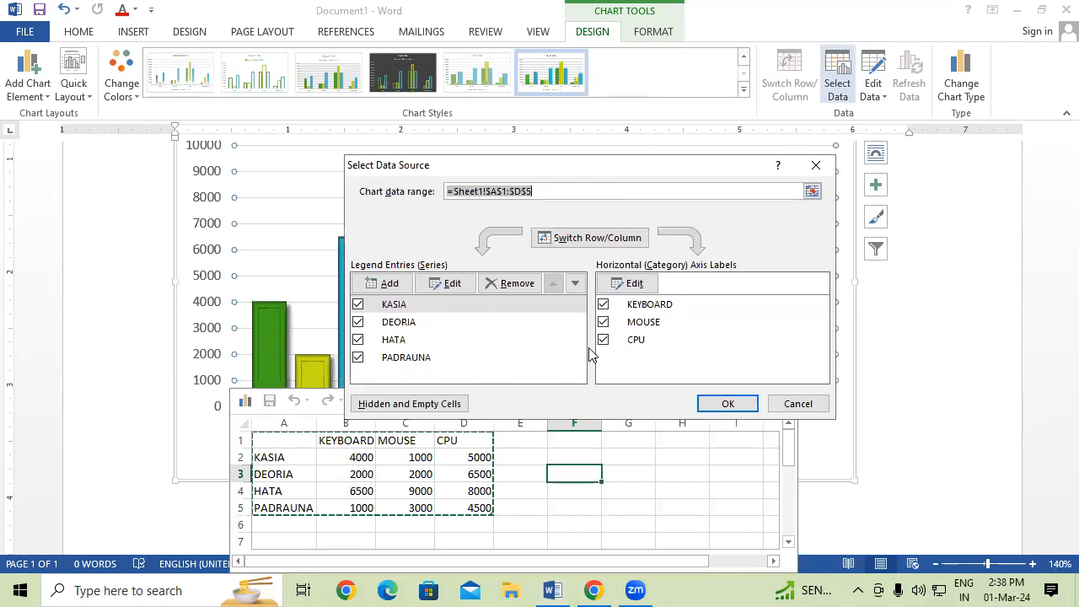
pyautogui.click(603, 340)
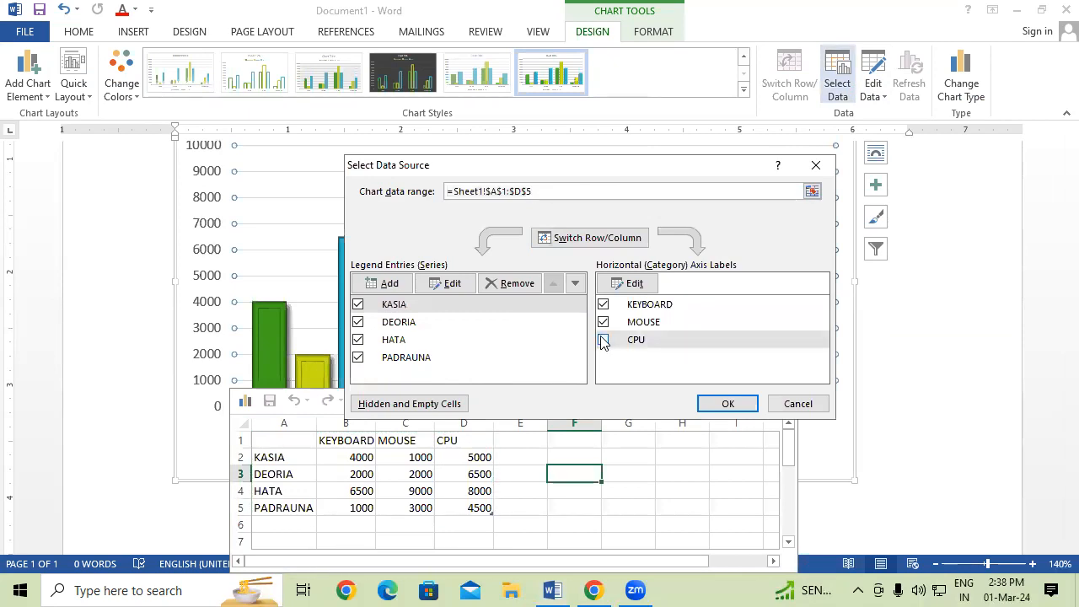
pyautogui.click(358, 358)
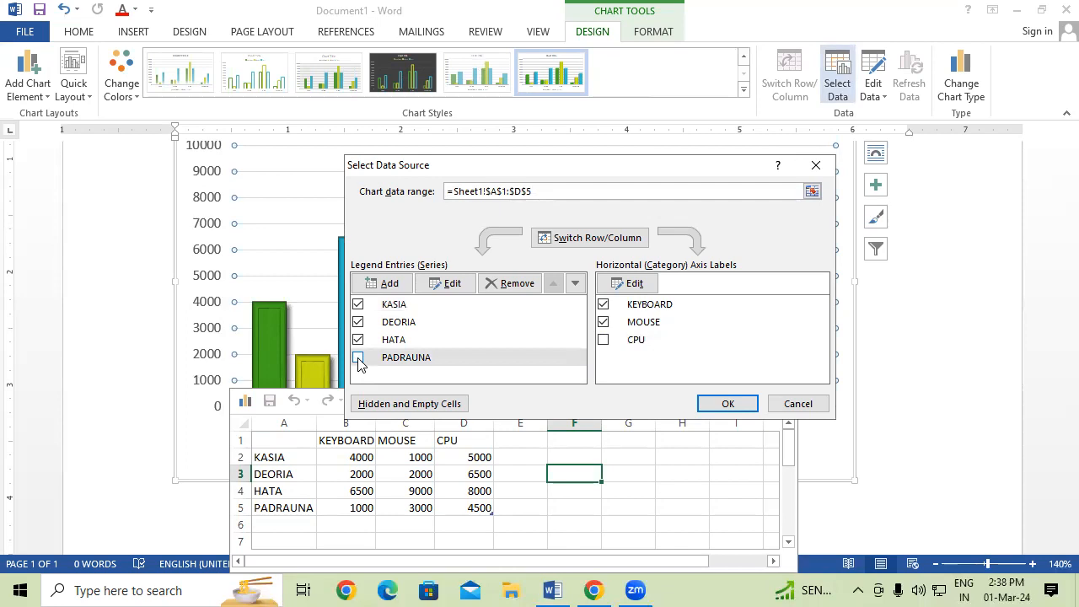
pyautogui.click(729, 407)
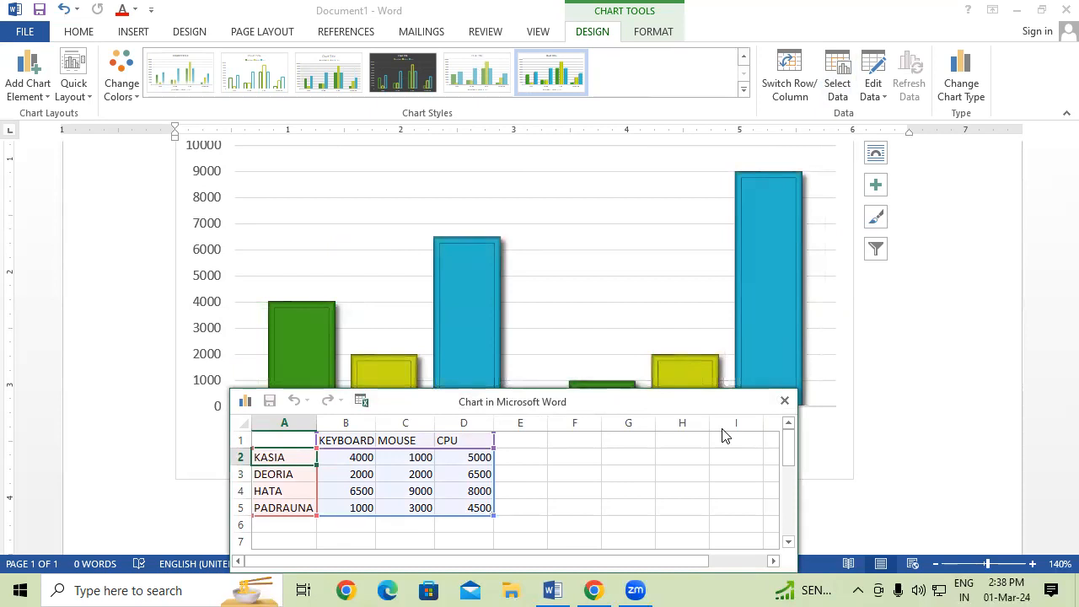
pyautogui.moveTo(609, 402); pyautogui.dragTo(769, 521)
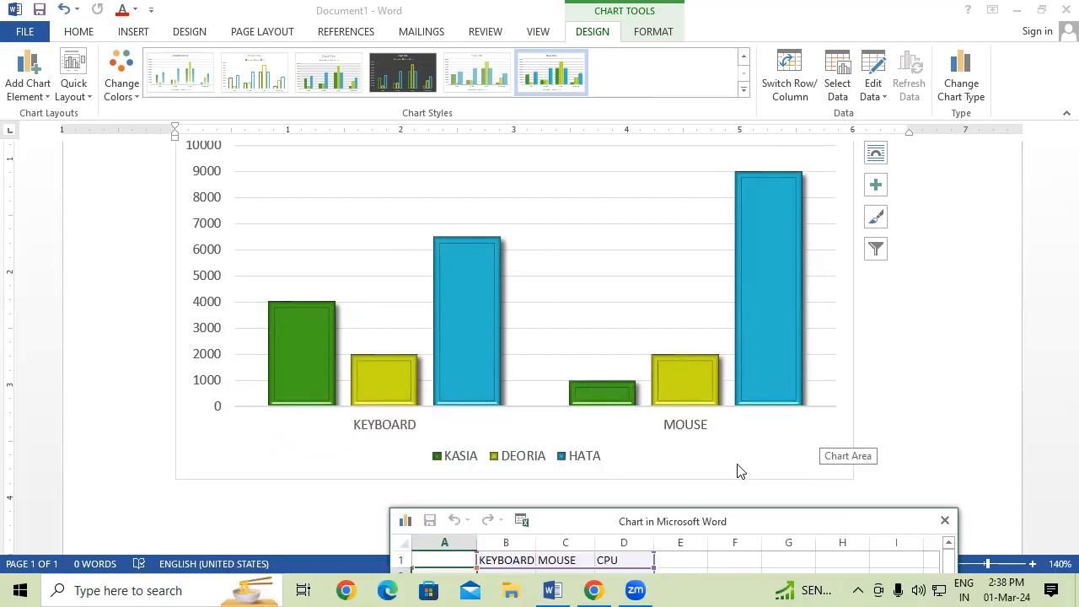
pyautogui.click(944, 520)
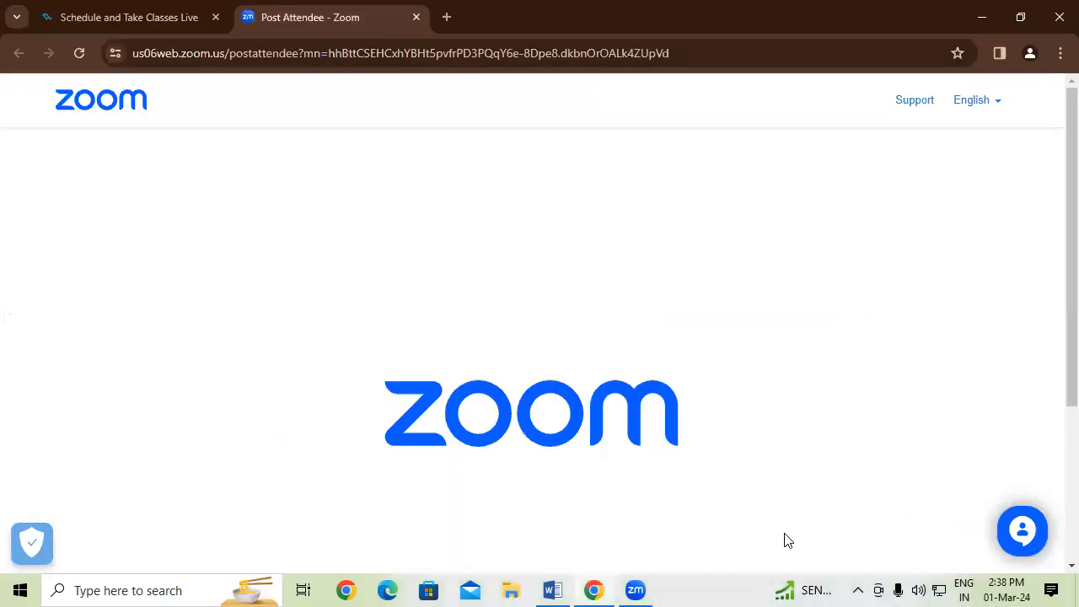
pyautogui.click(550, 590)
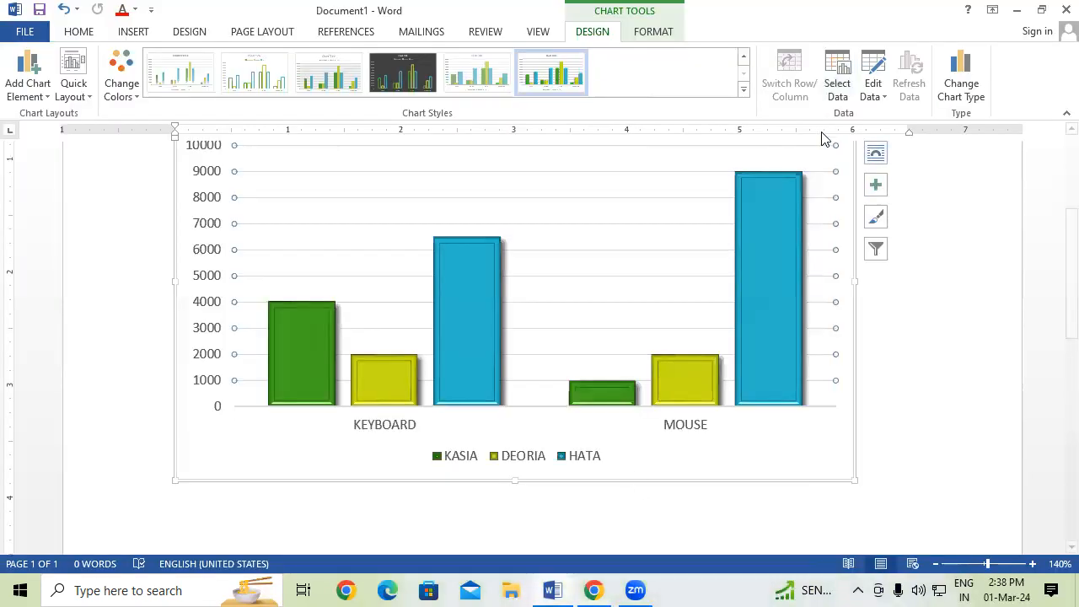
# Include the PADRAUNA series and the CPU category again in the chart's data source and confirm.
pyautogui.click(839, 78)
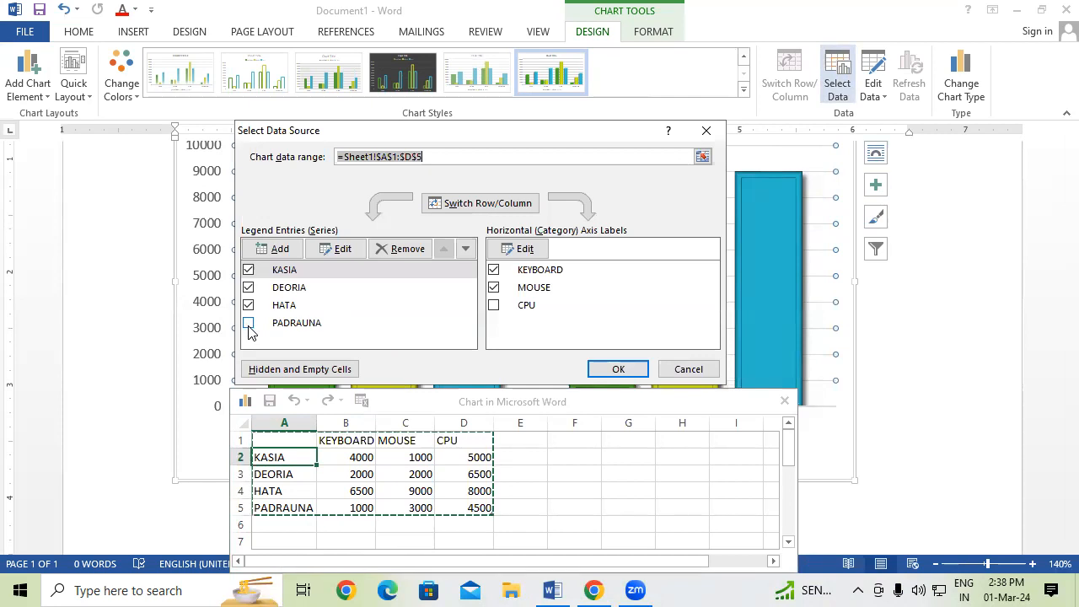
pyautogui.click(249, 323)
pyautogui.click(495, 307)
pyautogui.click(495, 307)
pyautogui.click(618, 369)
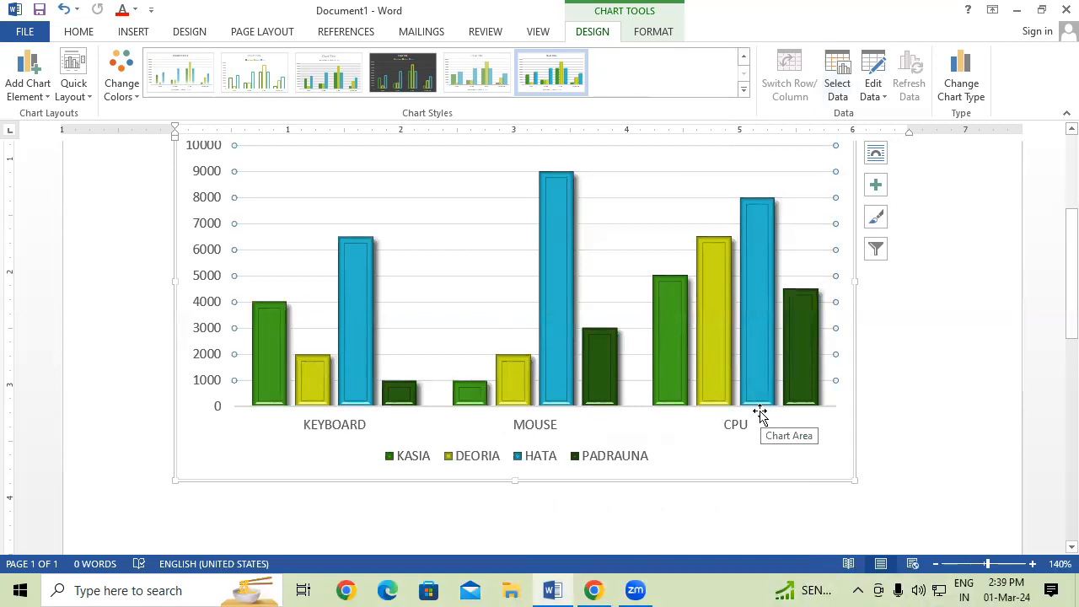
# Exclude the PADRAUNA series and the CPU category from the chart's data source, close the data sheet and return to the Word document.
pyautogui.click(837, 76)
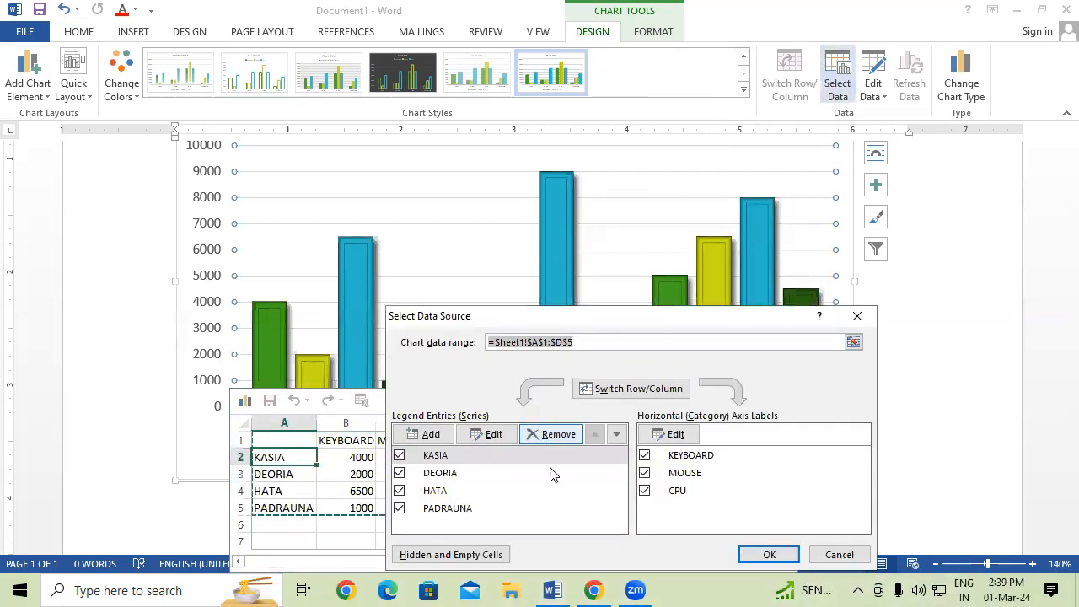
pyautogui.click(400, 507)
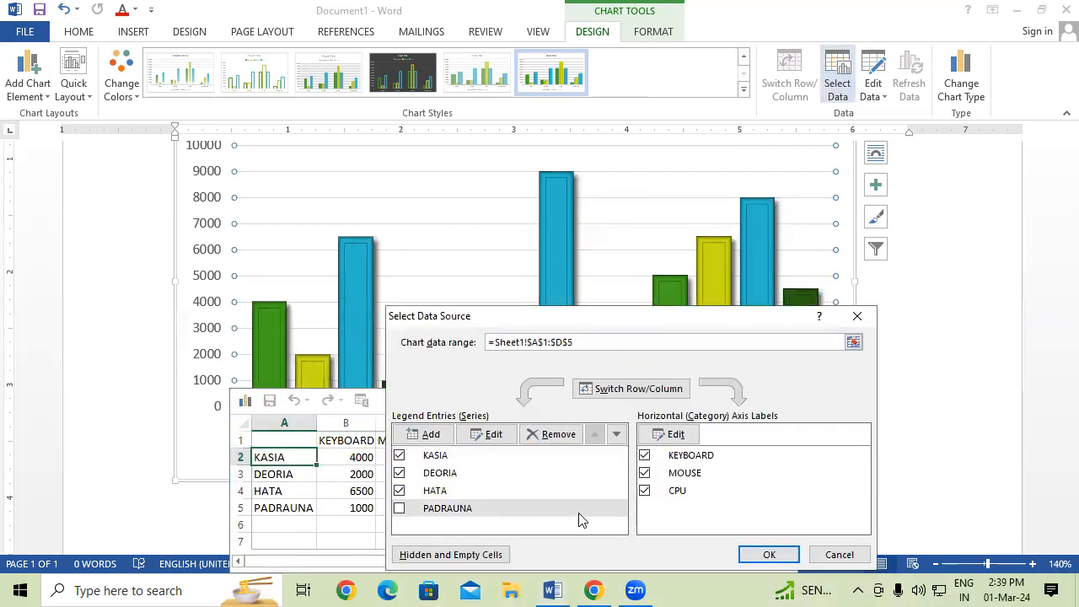
pyautogui.click(649, 498)
pyautogui.click(648, 495)
pyautogui.click(774, 555)
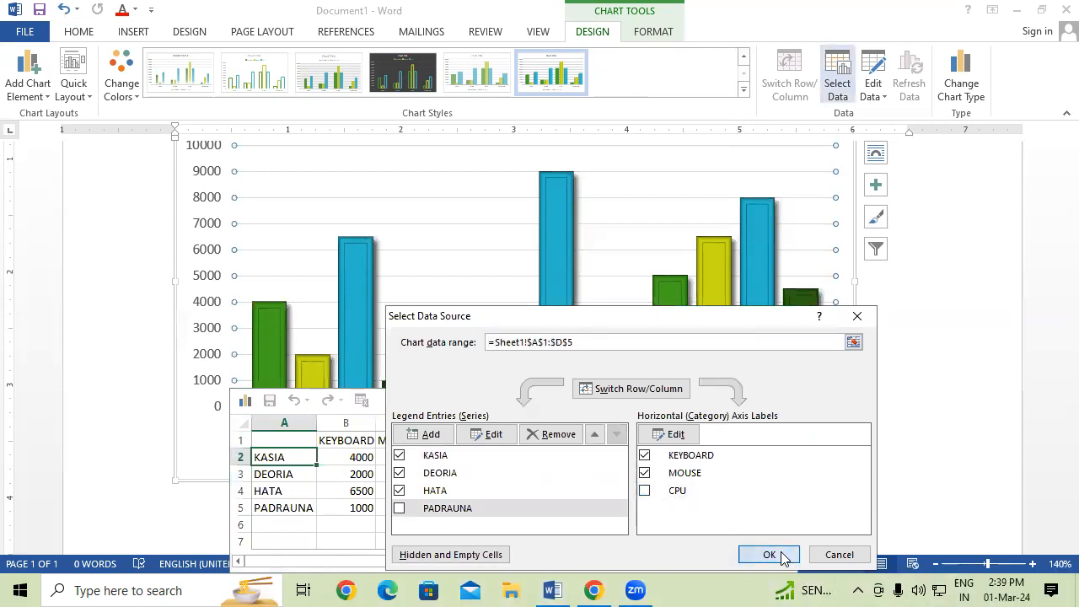
pyautogui.click(785, 402)
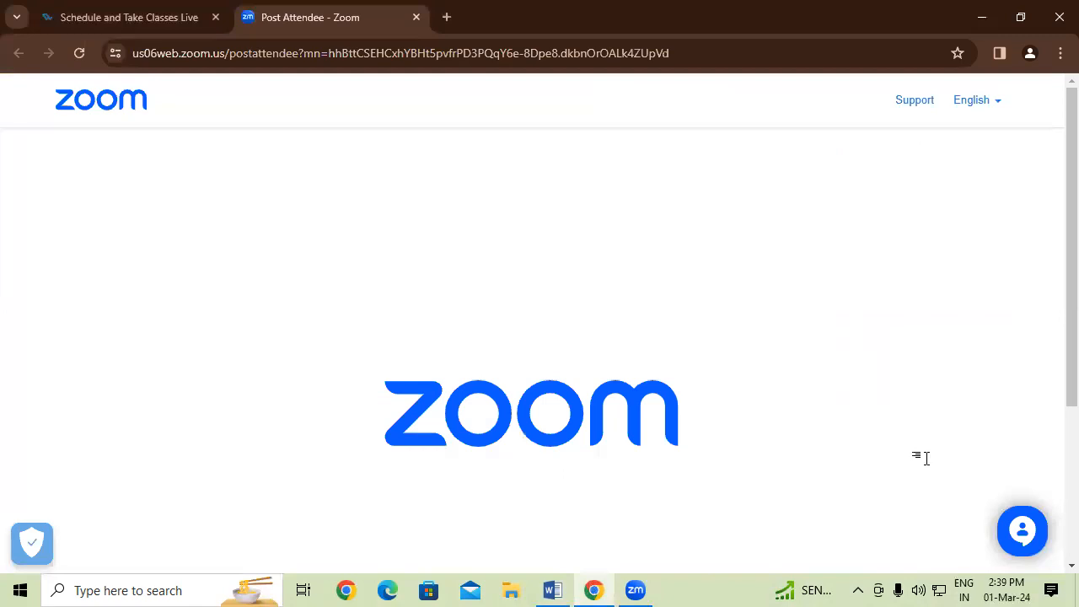
pyautogui.hotkey('alt', 'Tab')
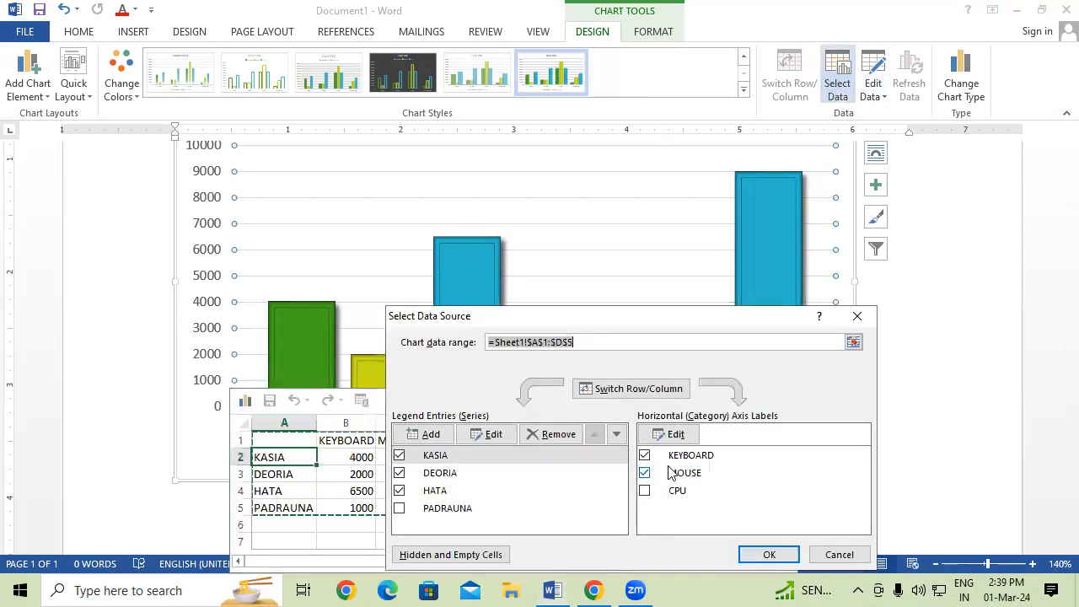
# Restore the CPU category and the PADRAUNA series in the chart's data source and return to the Word document.
pyautogui.click(645, 491)
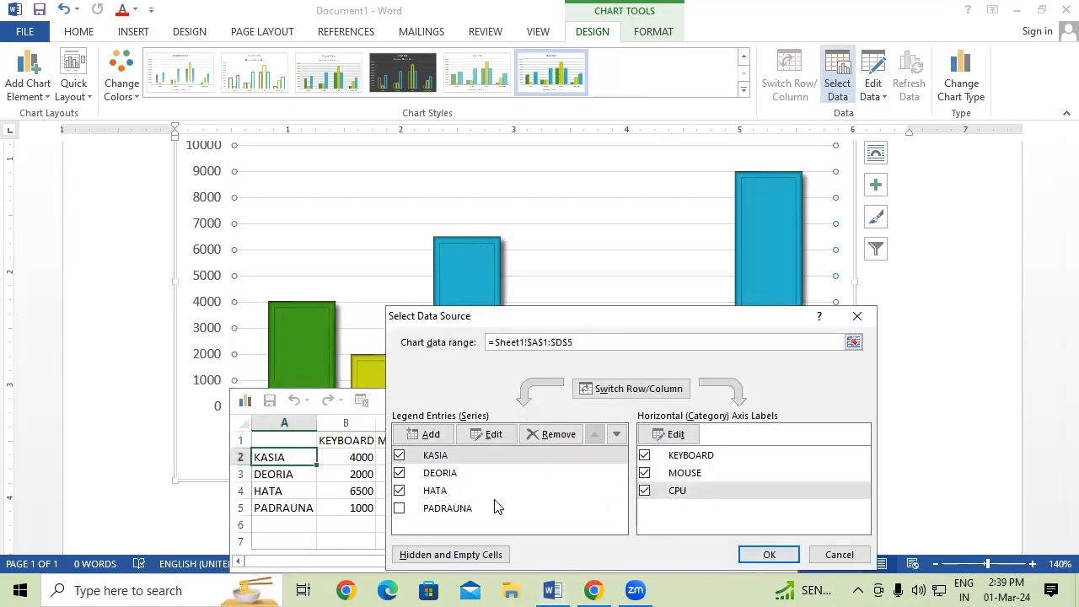
pyautogui.click(399, 507)
pyautogui.click(767, 555)
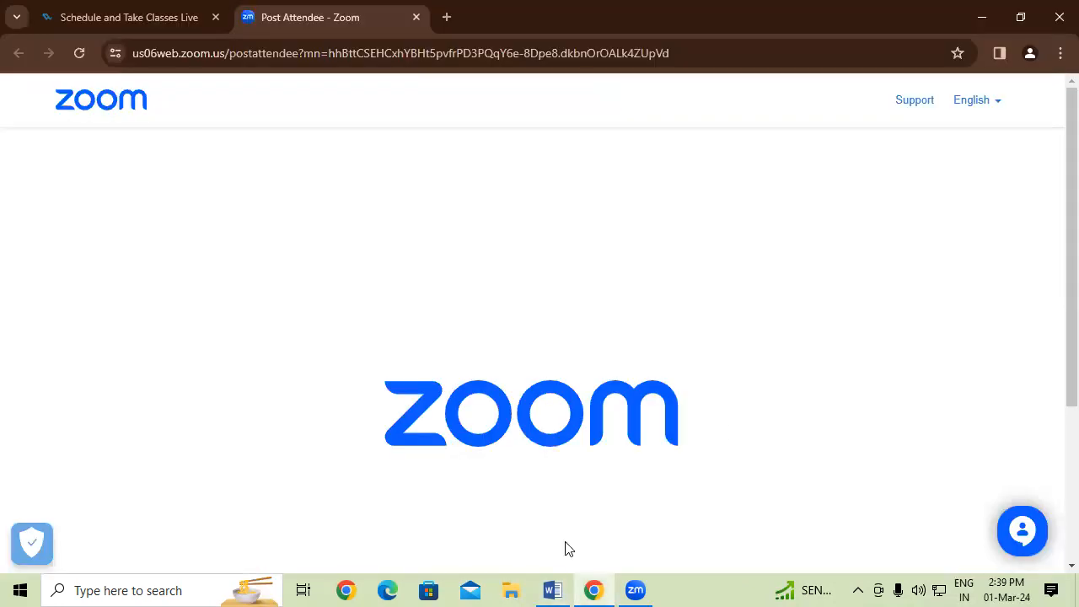
pyautogui.click(553, 590)
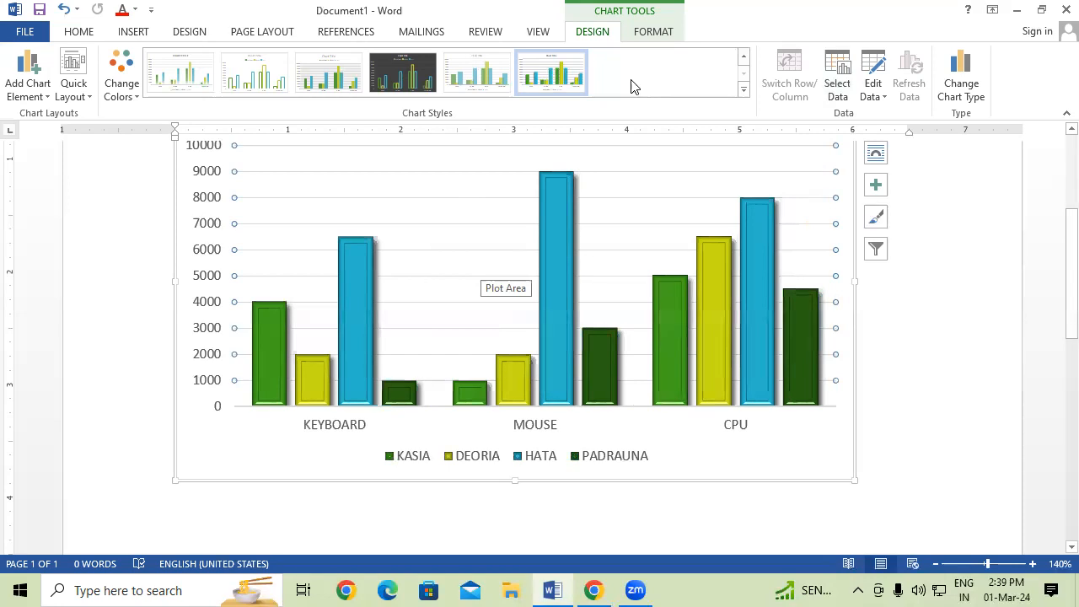
# Rename the KEYBOARD category as MEMORY in the chart's data sheet and close the sheet.
pyautogui.click(877, 94)
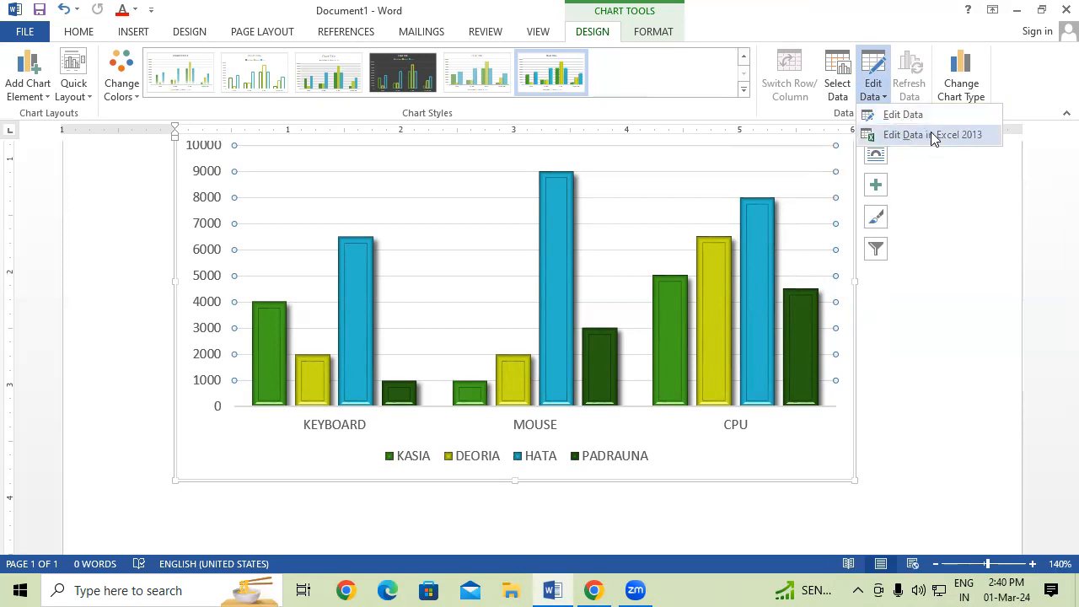
pyautogui.click(926, 123)
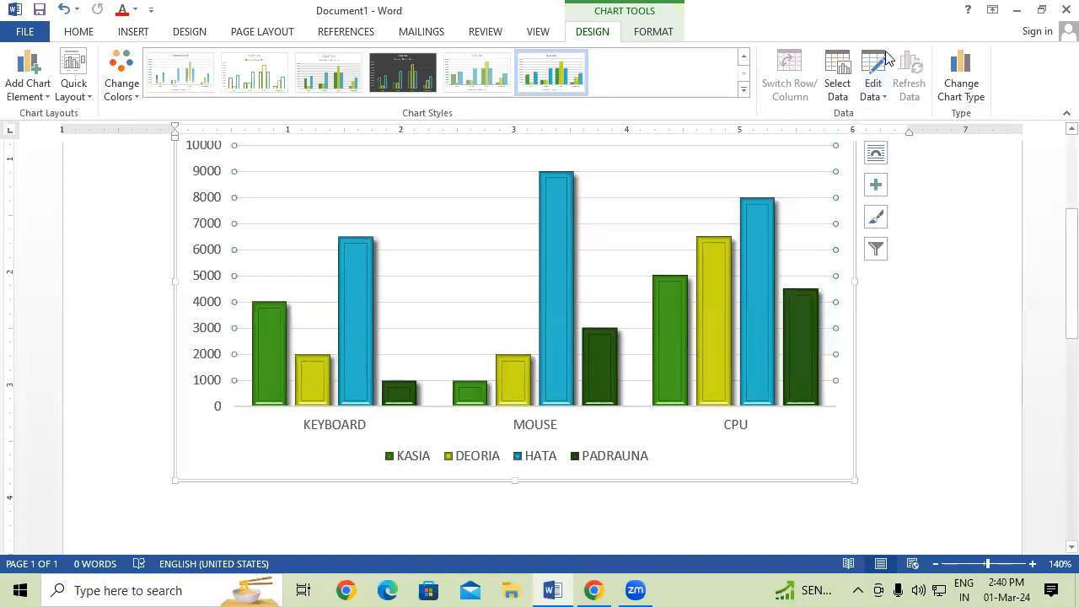
pyautogui.click(877, 62)
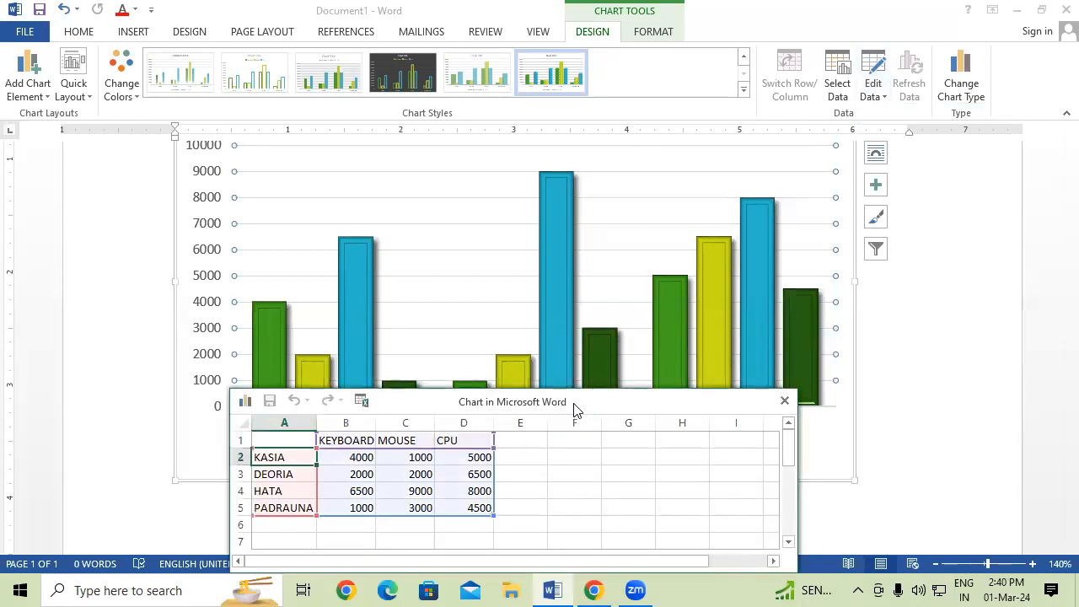
pyautogui.moveTo(573, 401); pyautogui.dragTo(524, 258)
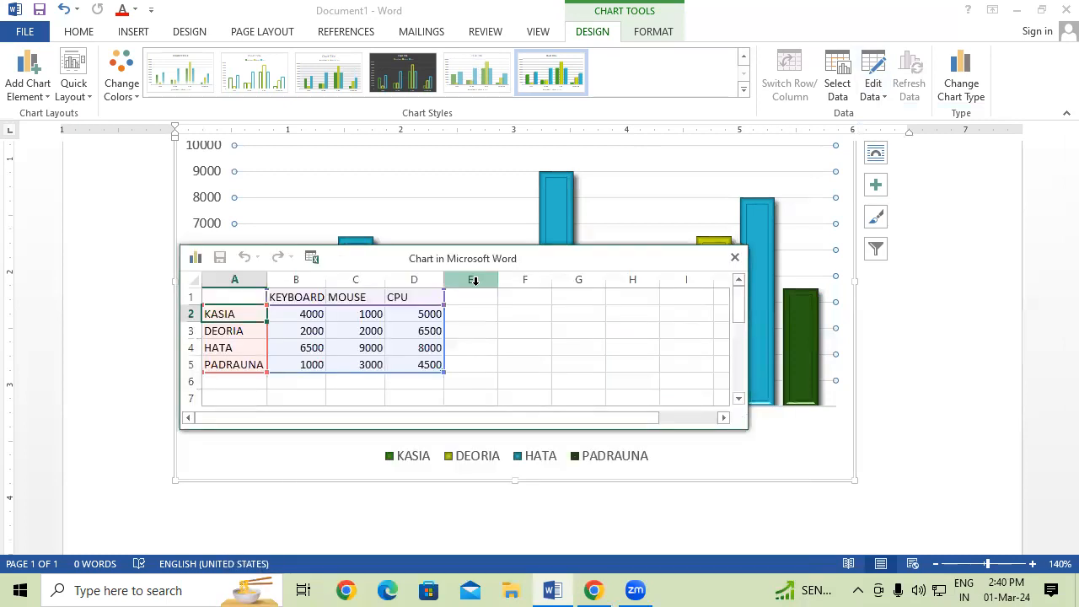
pyautogui.click(303, 297)
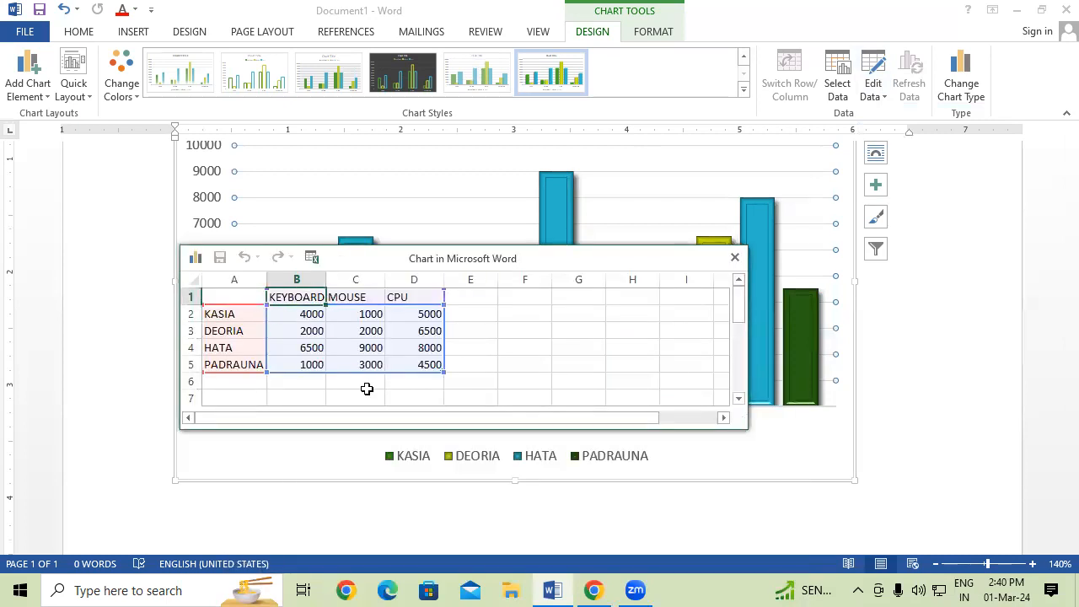
pyautogui.write('MEMORY')
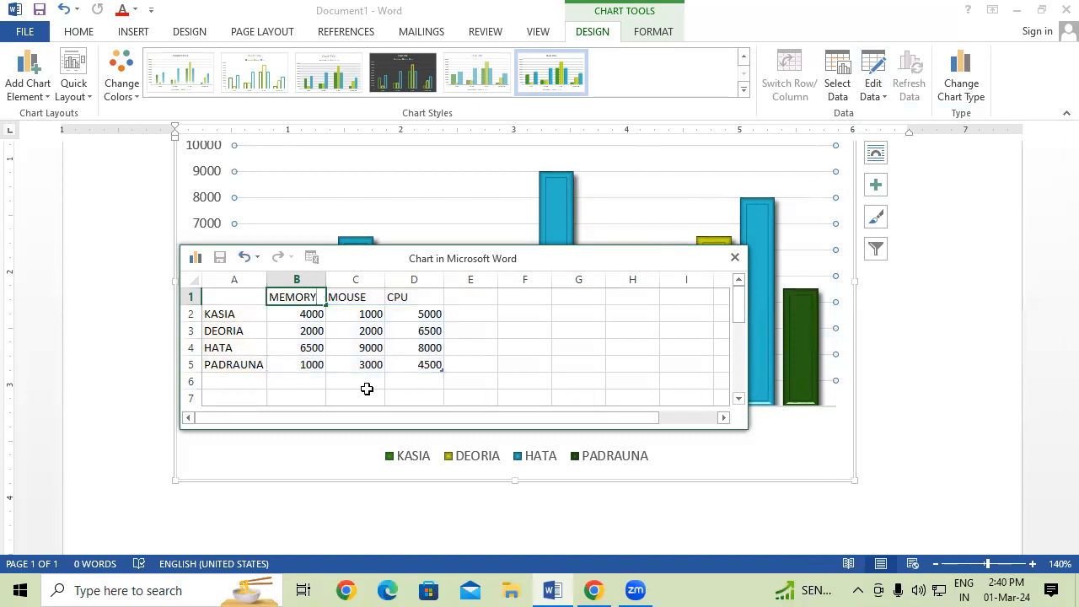
pyautogui.click(523, 364)
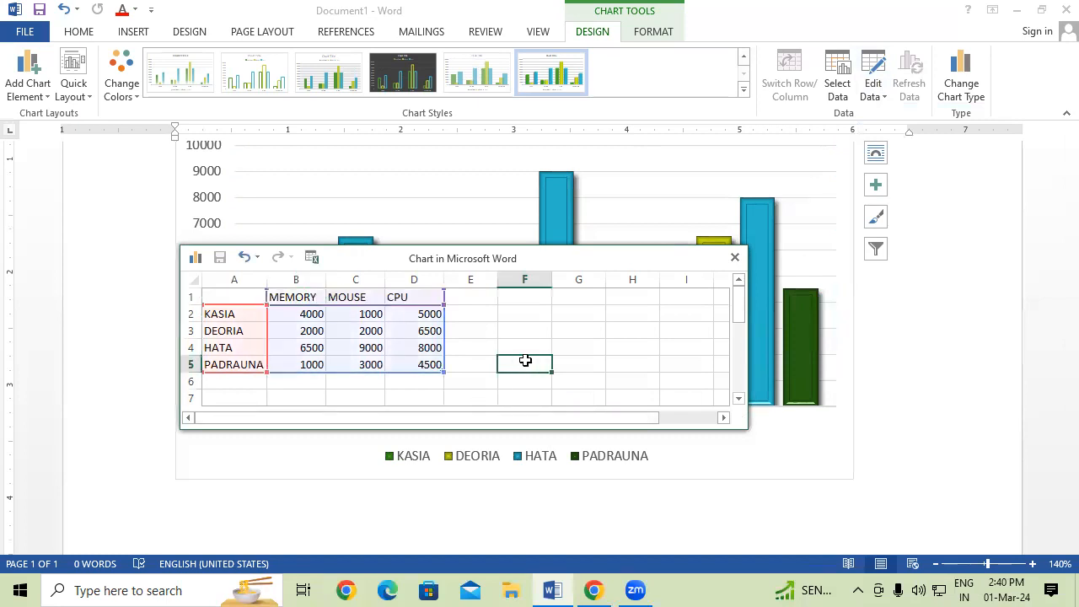
pyautogui.click(734, 258)
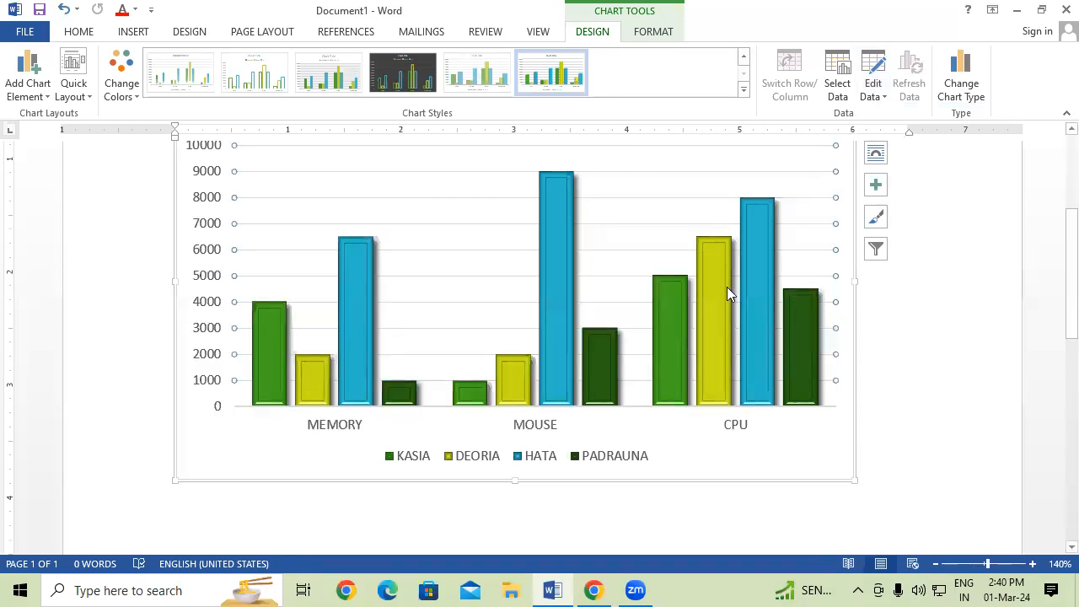
# Try the Line chart type on the chart and return it to Clustered Column.
pyautogui.moveTo(728, 291)
pyautogui.click(959, 91)
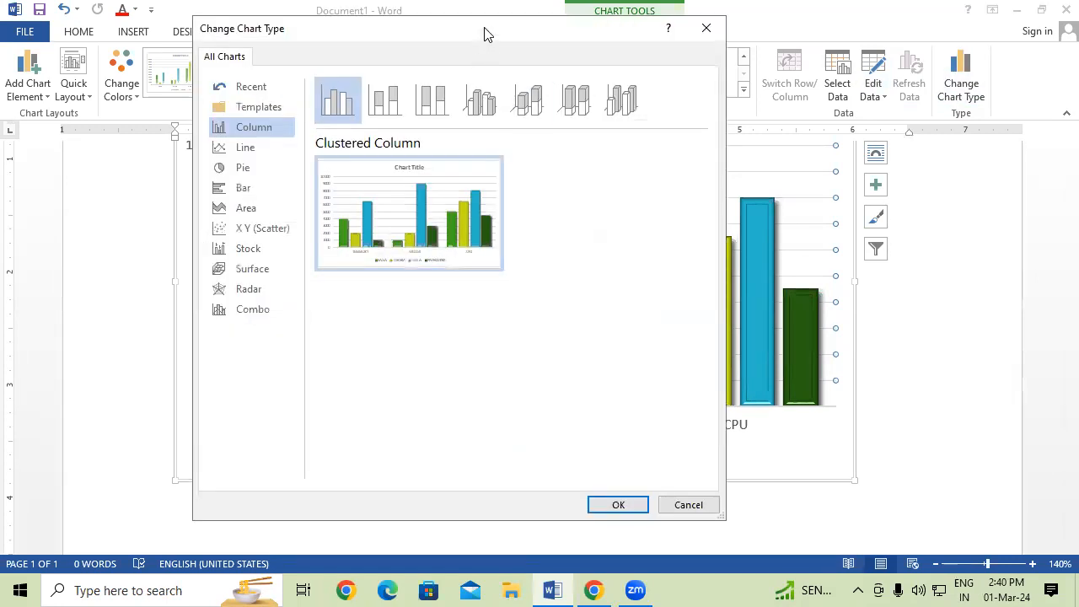
pyautogui.moveTo(498, 36); pyautogui.dragTo(763, 96)
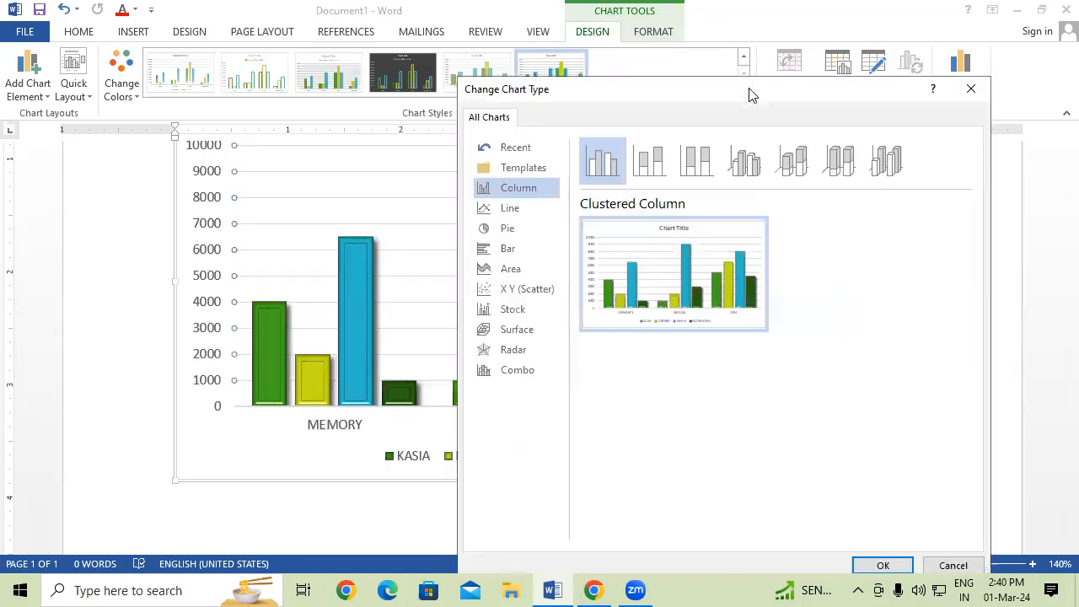
pyautogui.click(508, 211)
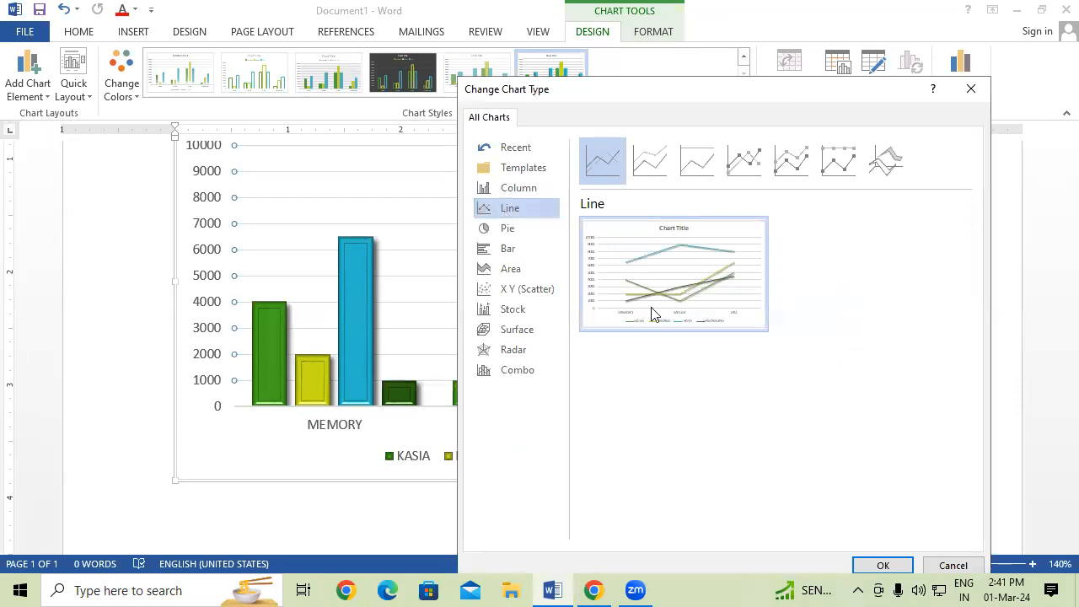
pyautogui.click(885, 564)
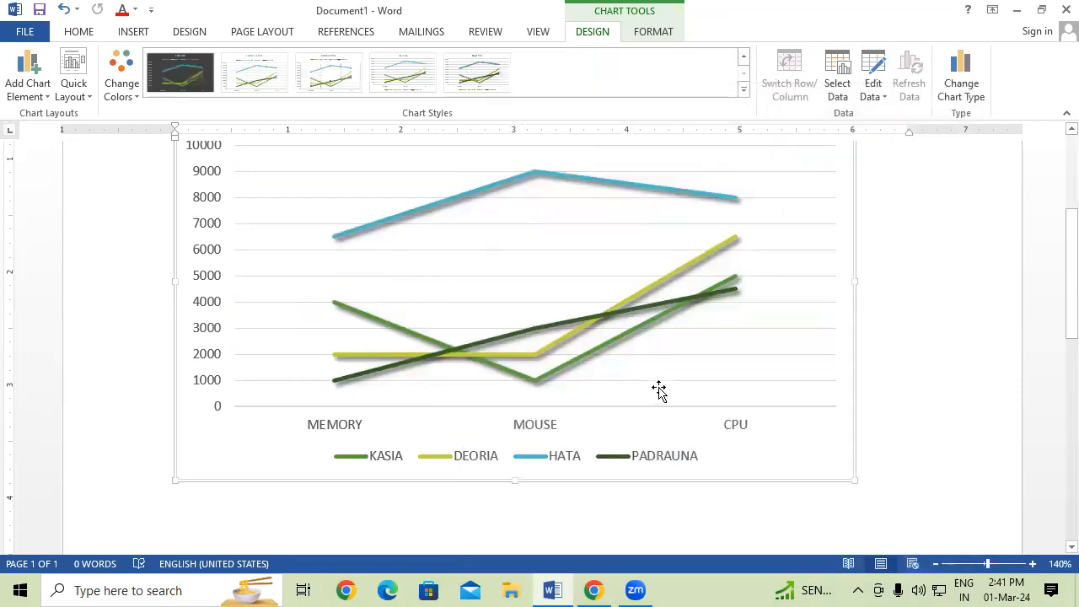
pyautogui.scroll(1, 657, 391)
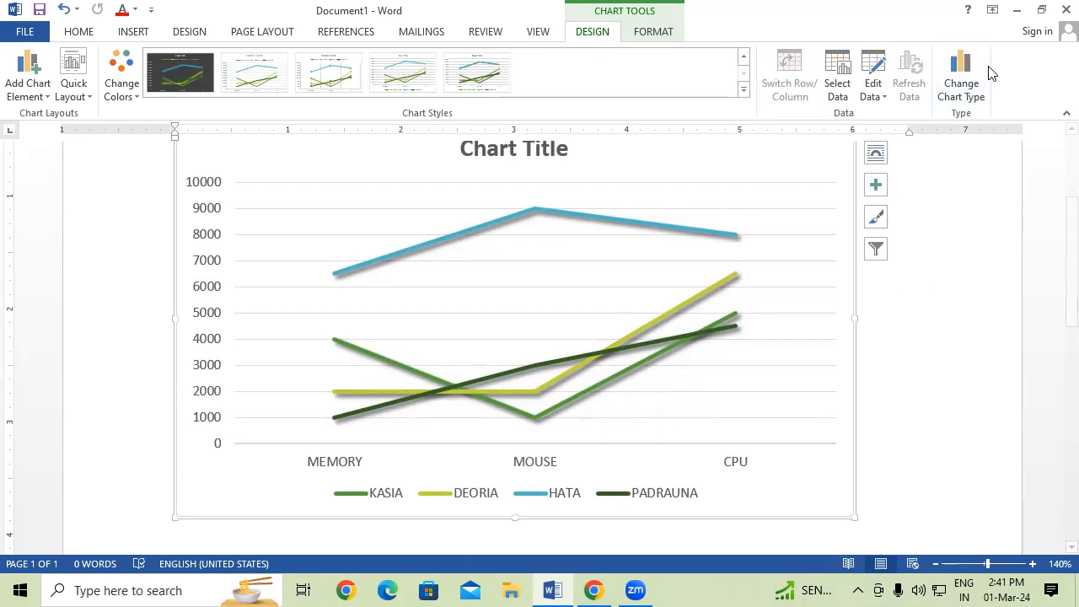
pyautogui.click(961, 78)
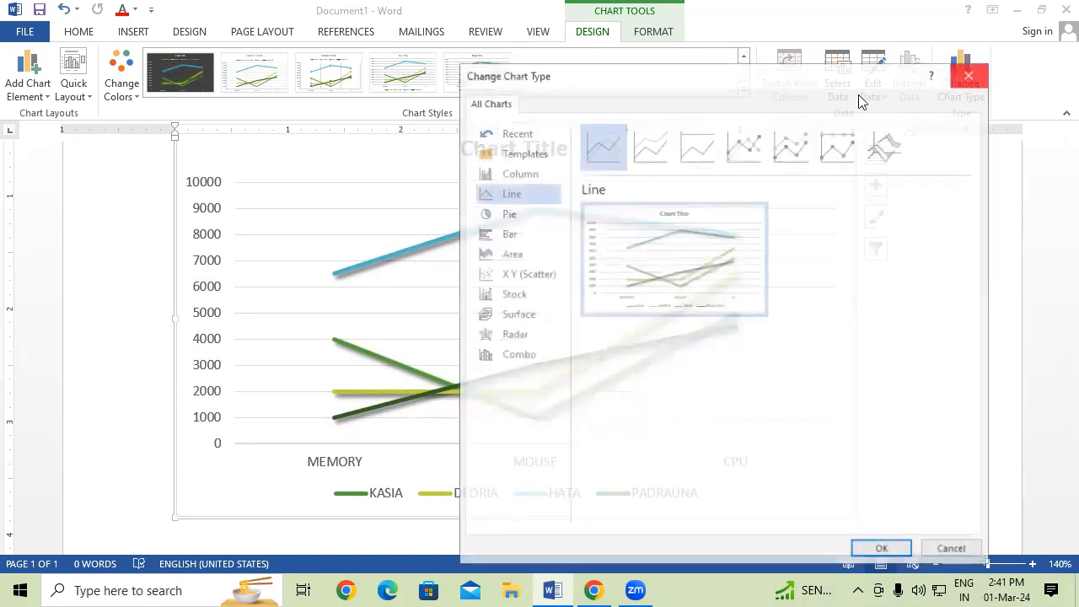
pyautogui.click(525, 174)
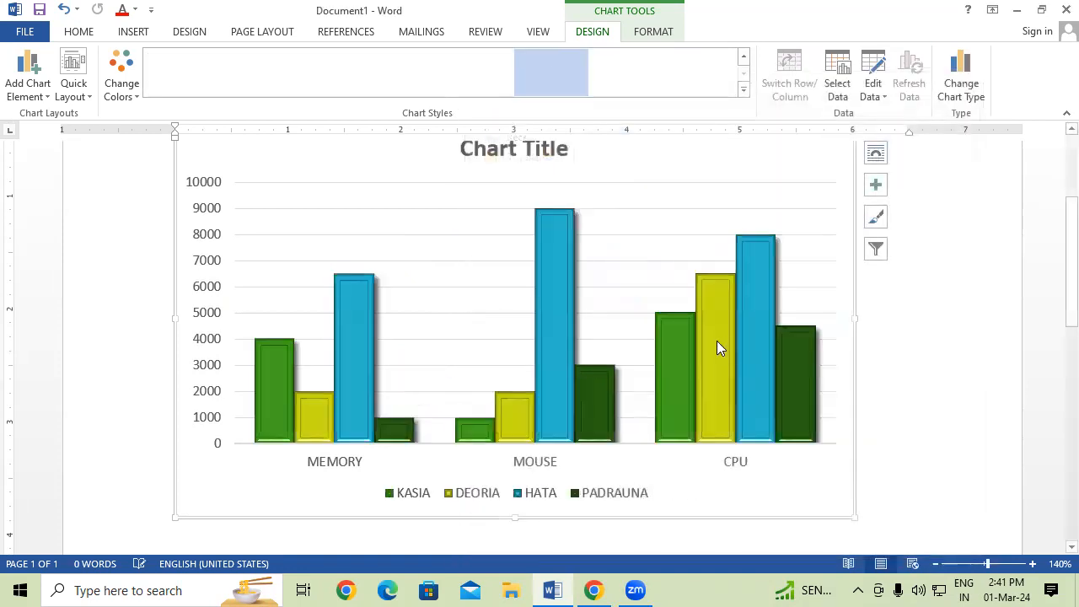
# Try the Pie chart type on the chart and switch it back to Clustered Column.
pyautogui.click(966, 85)
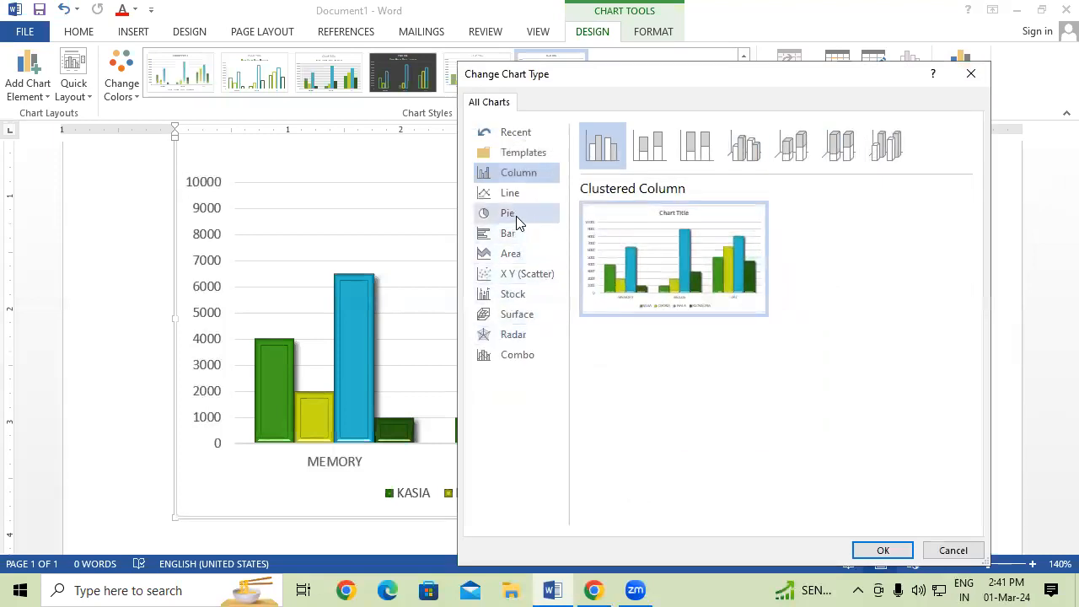
pyautogui.click(516, 216)
pyautogui.click(877, 549)
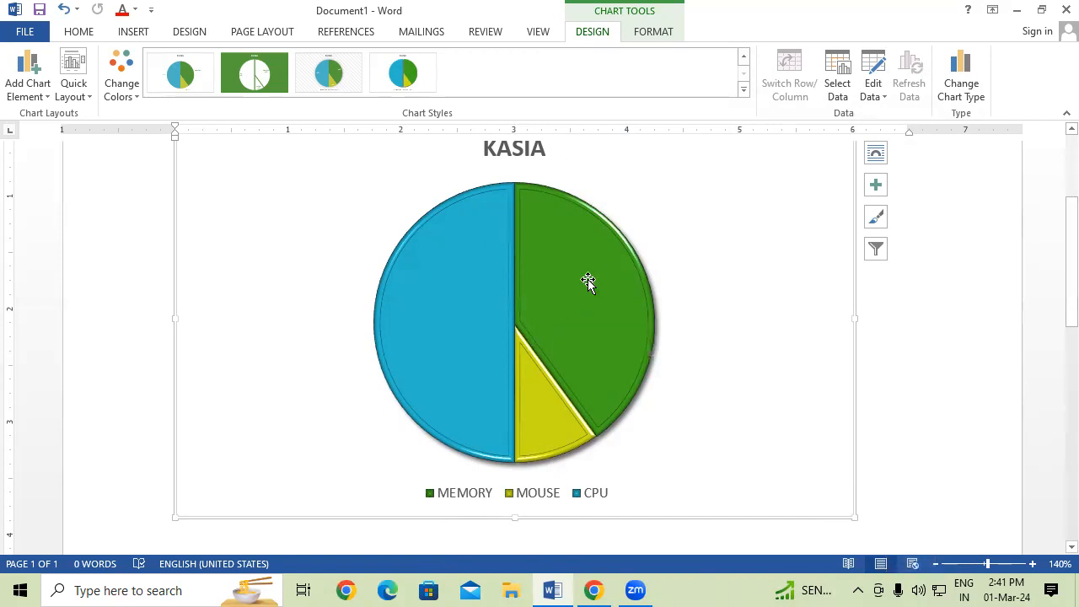
pyautogui.moveTo(592, 292)
pyautogui.click(952, 88)
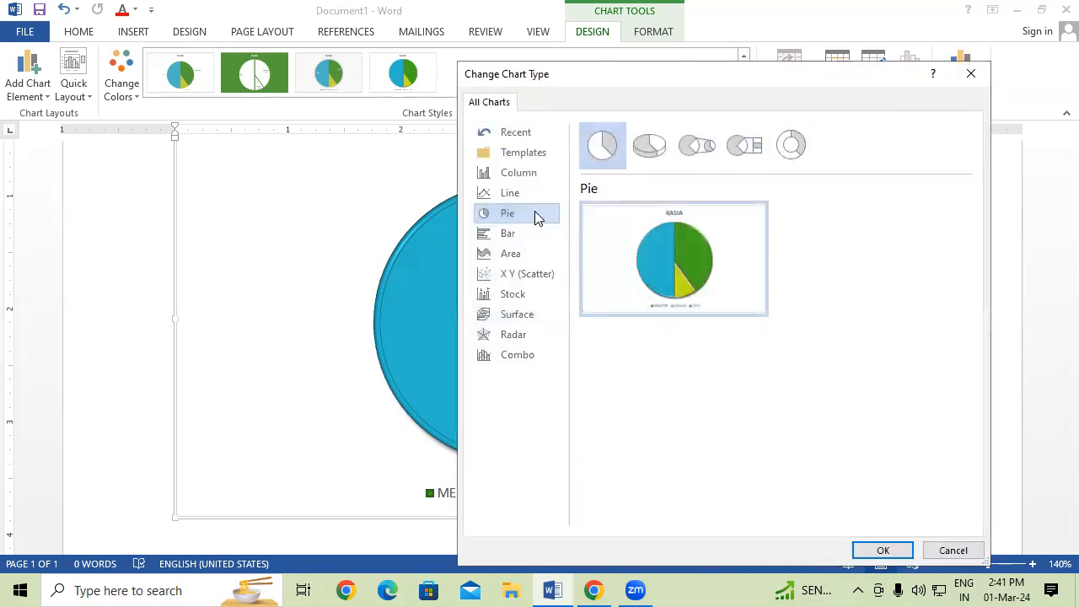
pyautogui.click(520, 172)
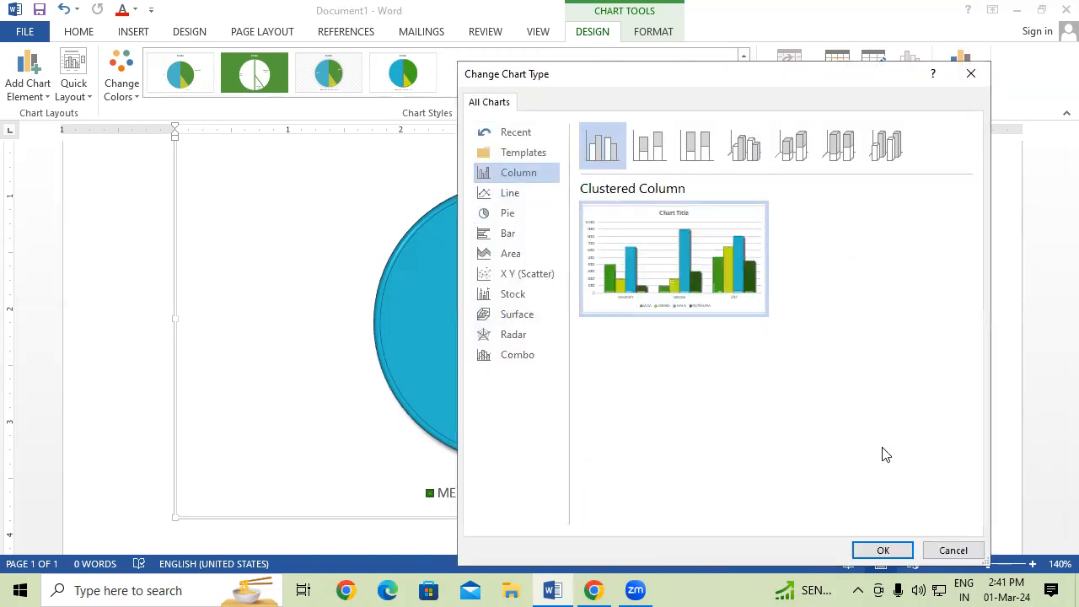
pyautogui.click(884, 549)
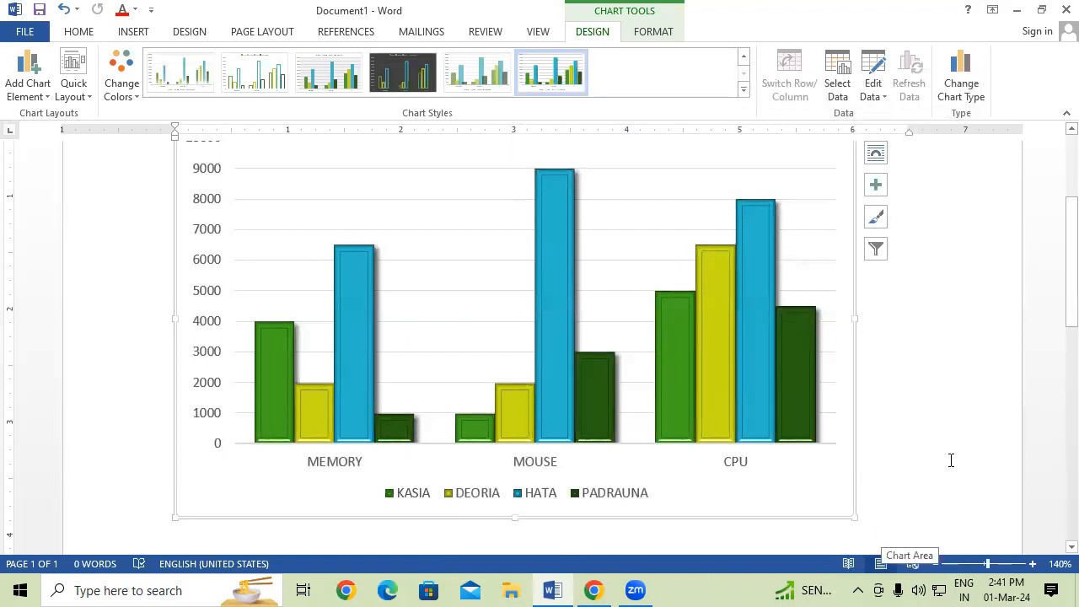
# Change the chart's type to 3-D Surface.
pyautogui.click(959, 91)
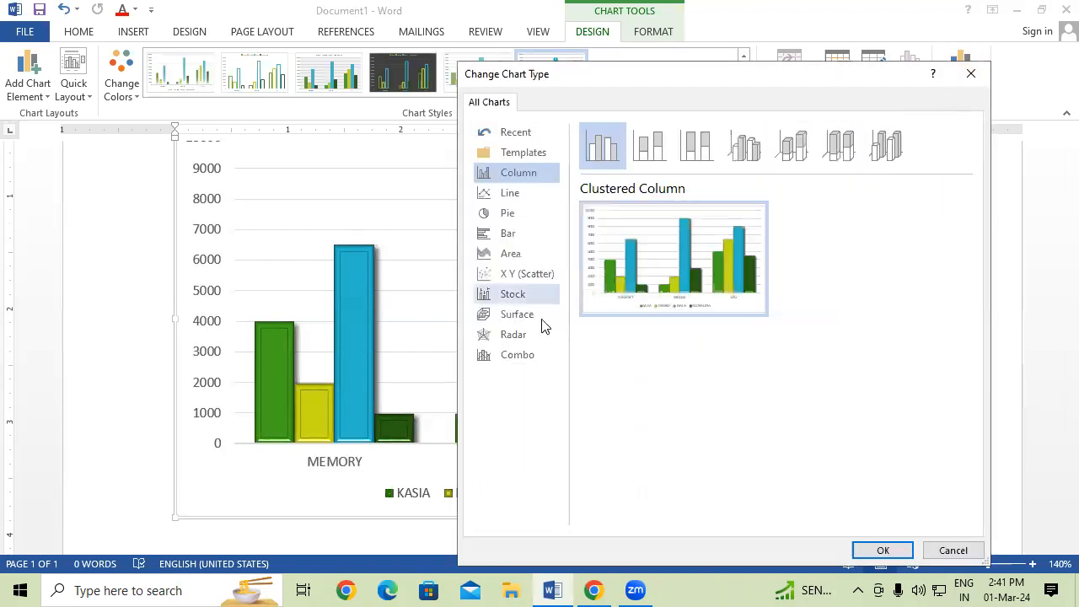
pyautogui.click(536, 315)
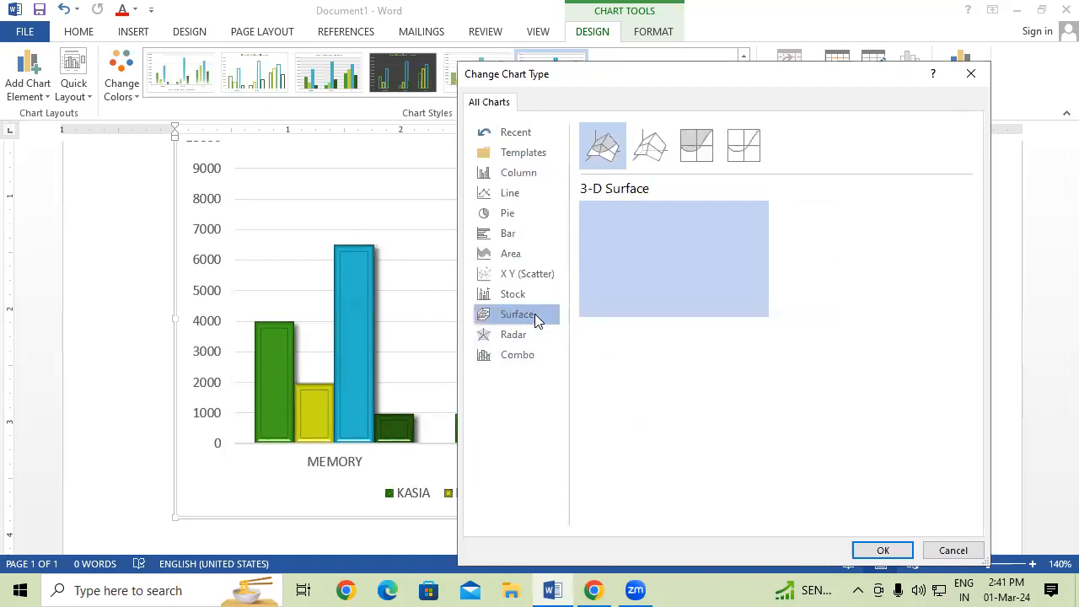
pyautogui.click(876, 548)
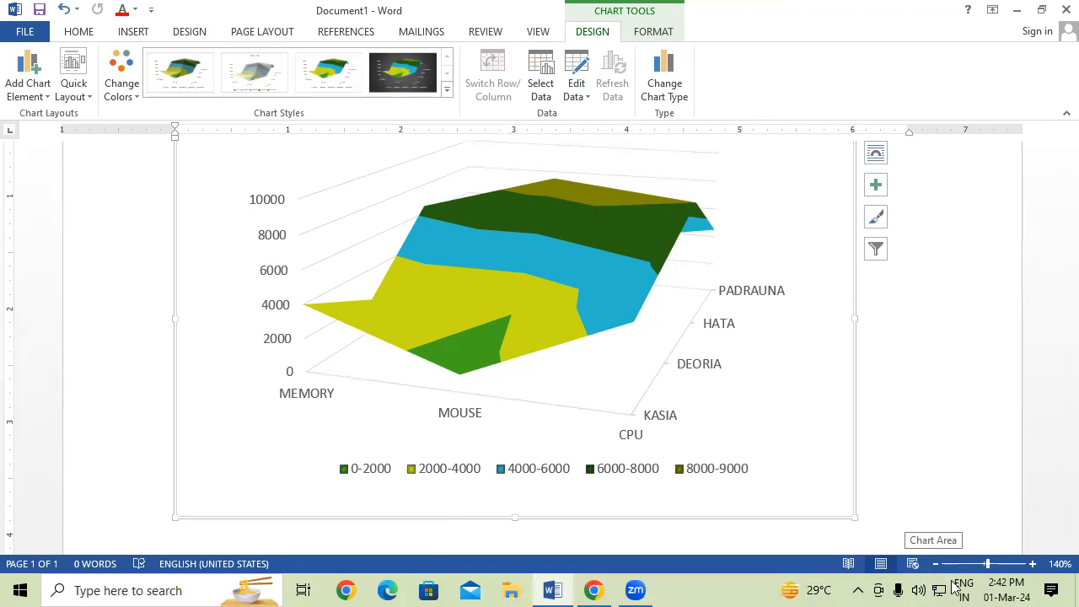
# Change the chart's type from the X Y (Scatter) category to Scatter.
pyautogui.click(679, 83)
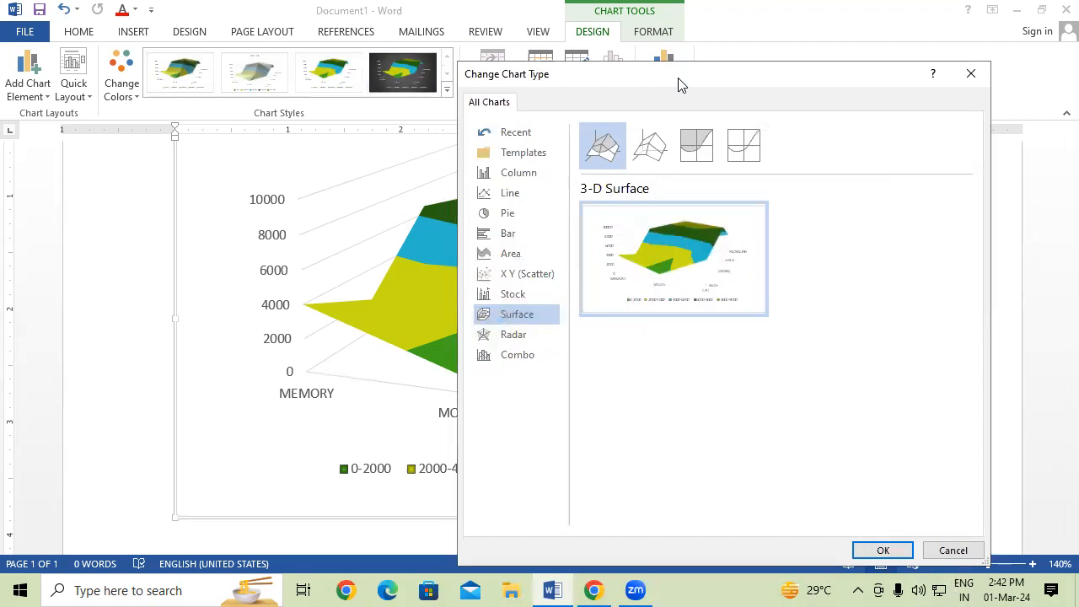
pyautogui.click(525, 297)
pyautogui.click(535, 274)
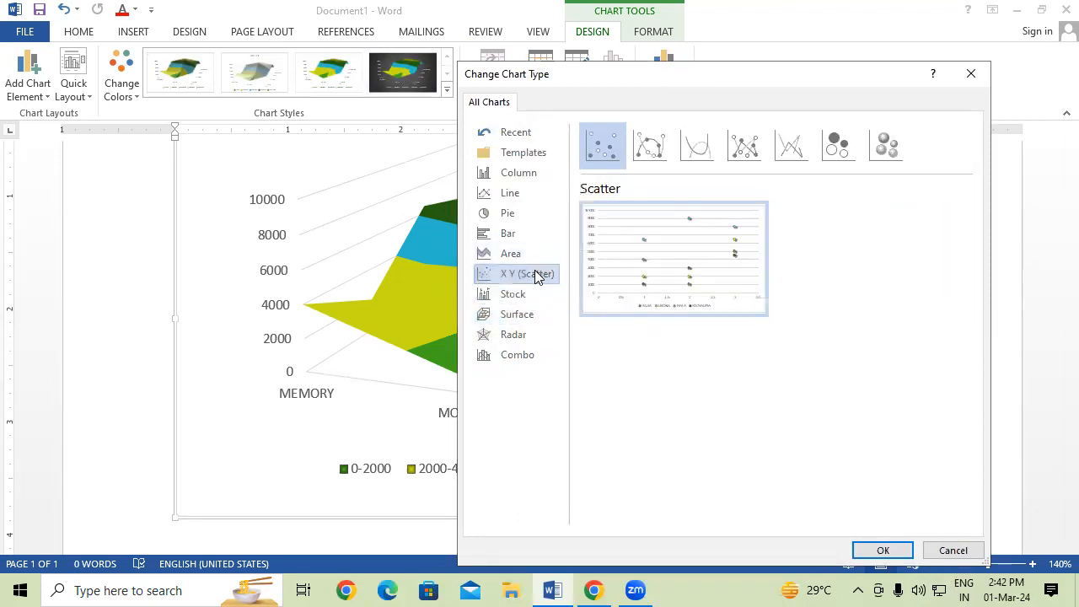
pyautogui.click(893, 551)
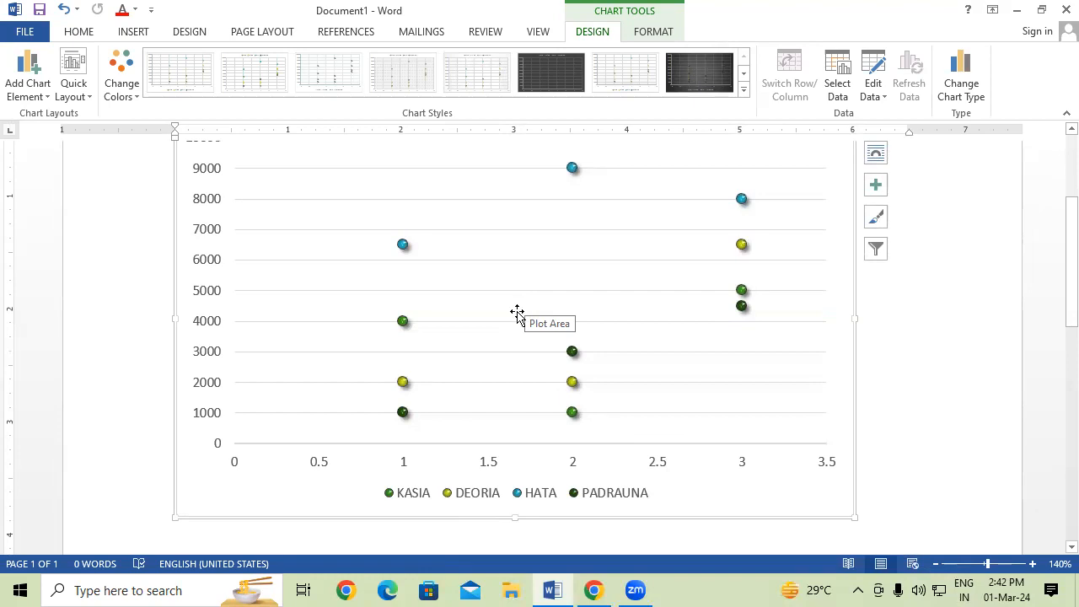
# Switch the chart to the Clustered Bar type.
pyautogui.click(969, 78)
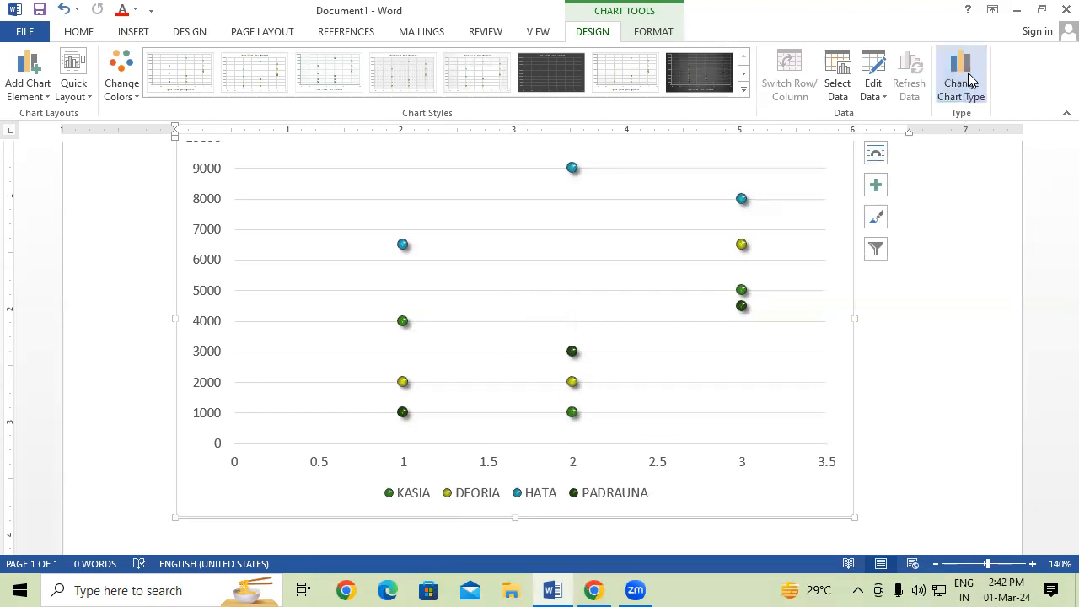
pyautogui.moveTo(602, 252)
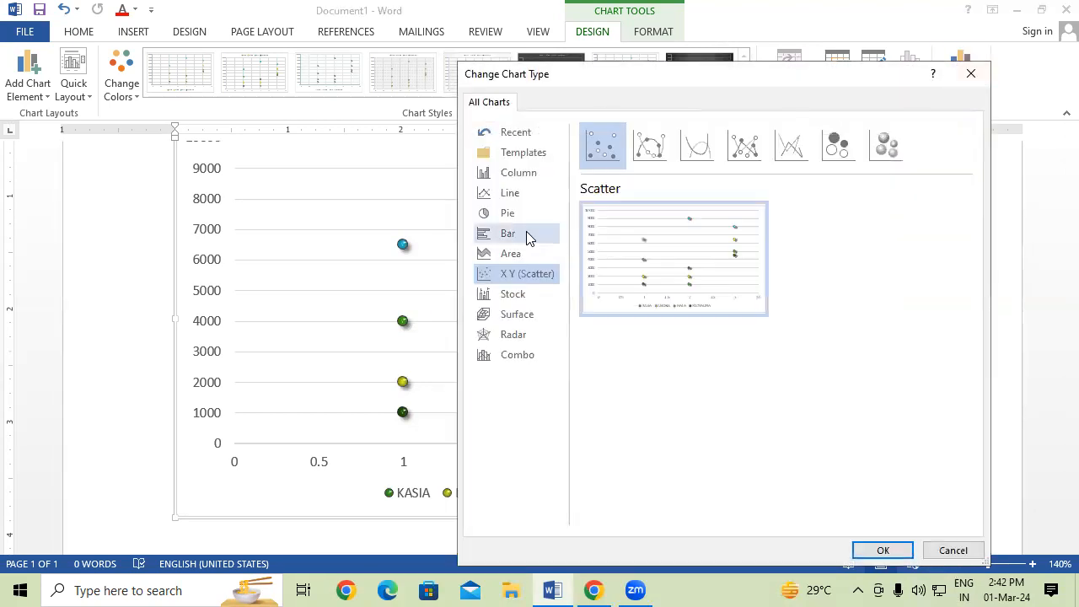
pyautogui.click(528, 236)
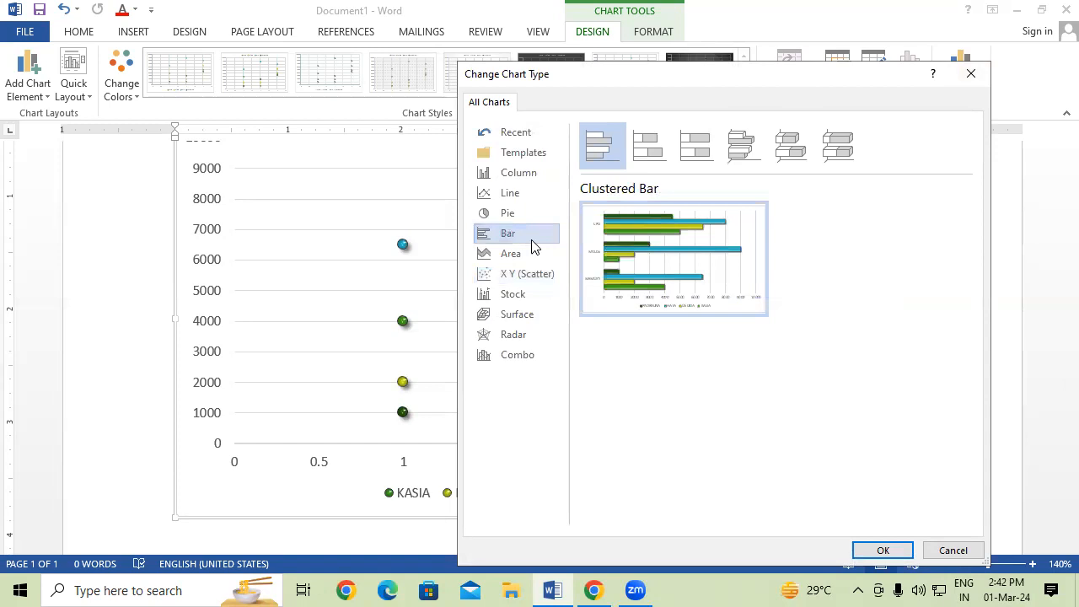
pyautogui.click(882, 551)
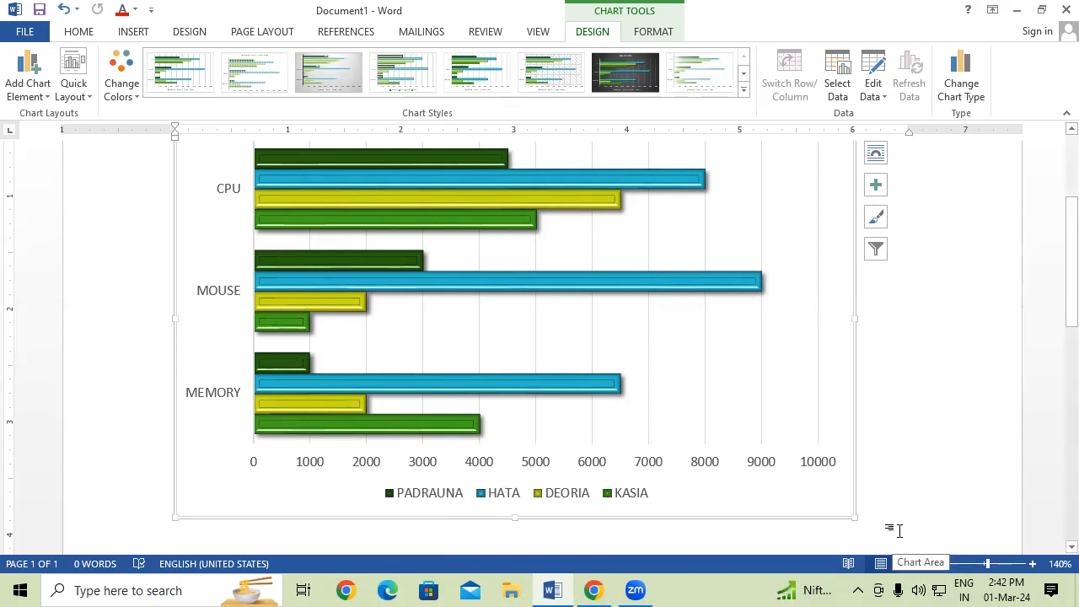
# Return the chart to the Clustered Column type.
pyautogui.click(966, 80)
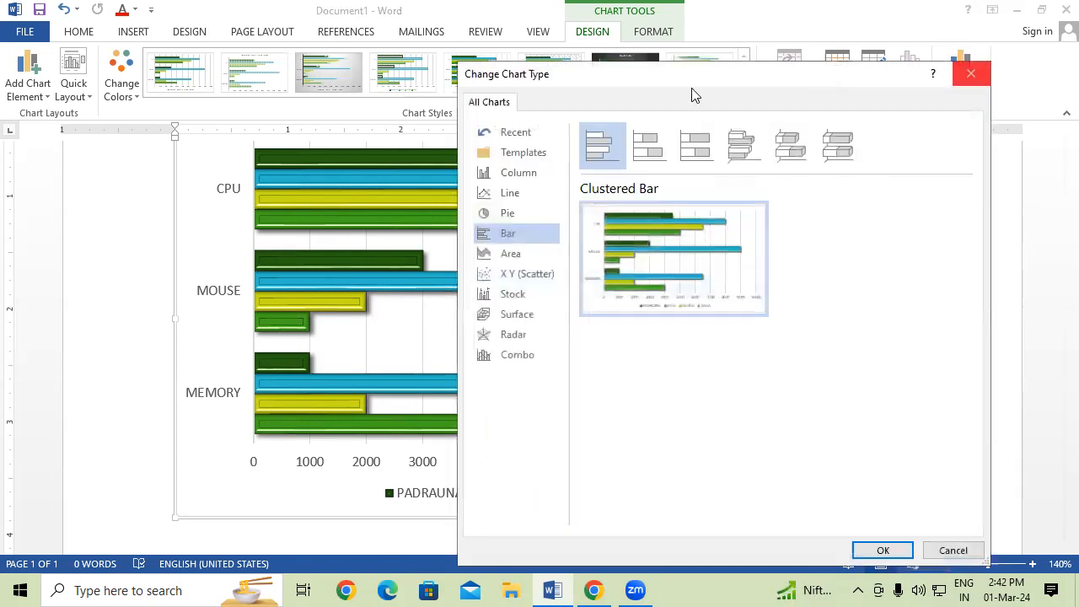
pyautogui.click(517, 179)
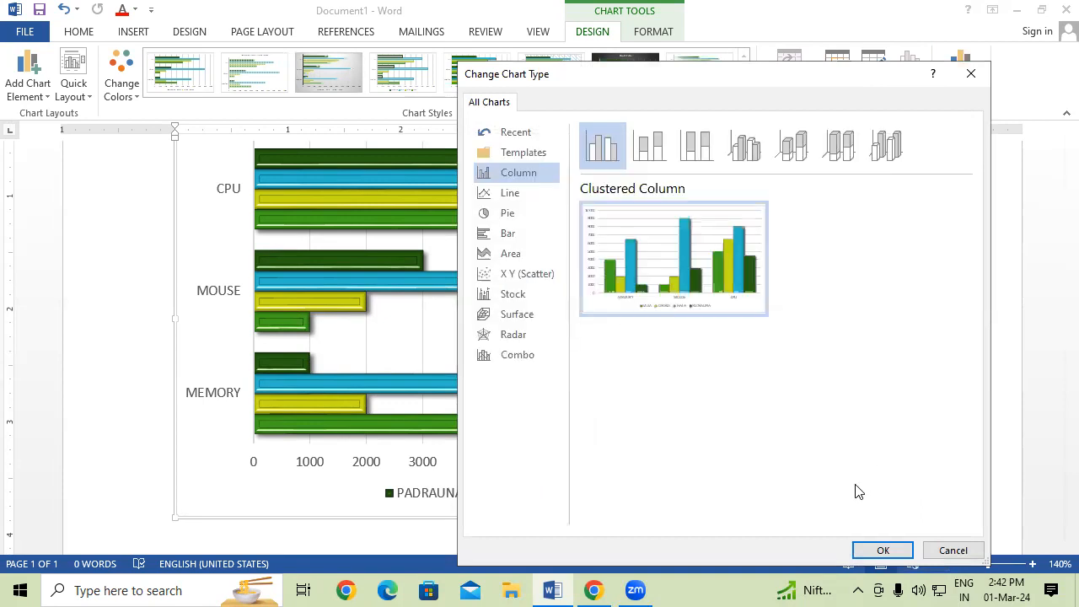
pyautogui.click(887, 548)
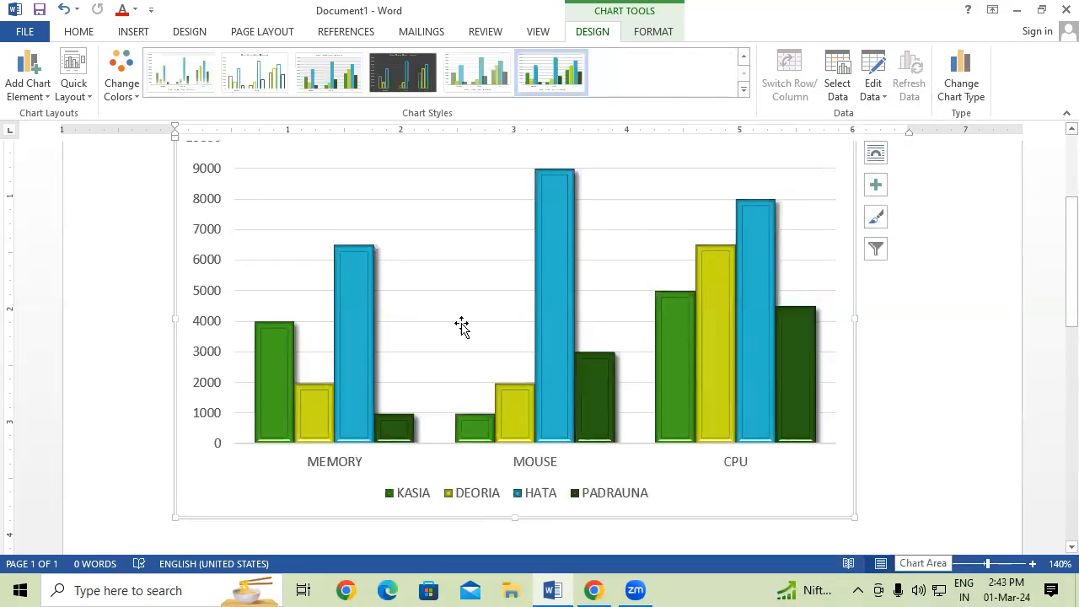
pyautogui.moveTo(693, 385)
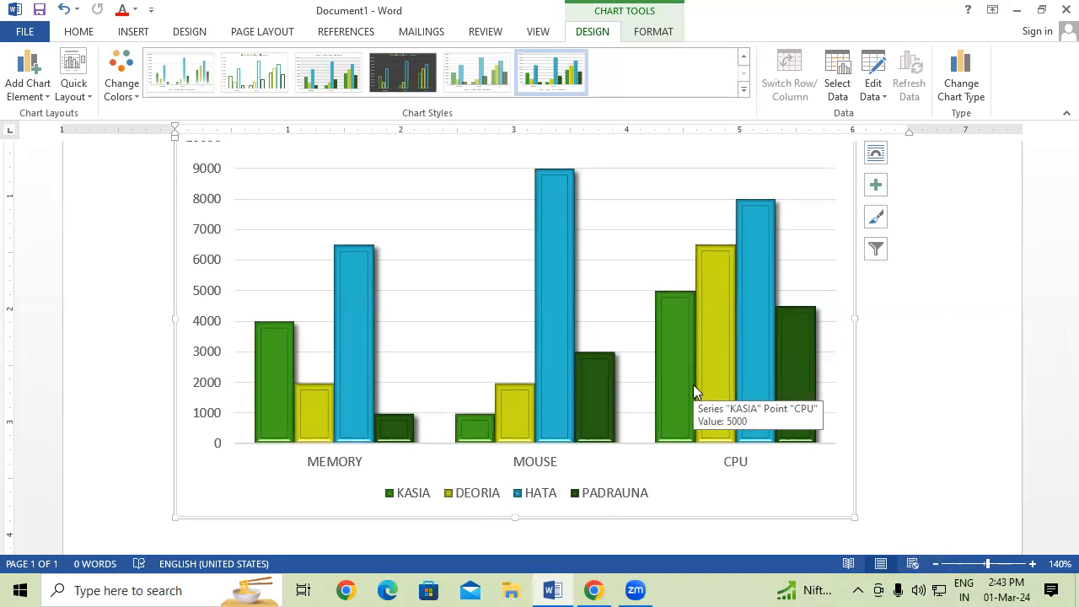
# Look through the list of selectable chart elements, leaving the chart area as the current selection.
pyautogui.click(650, 33)
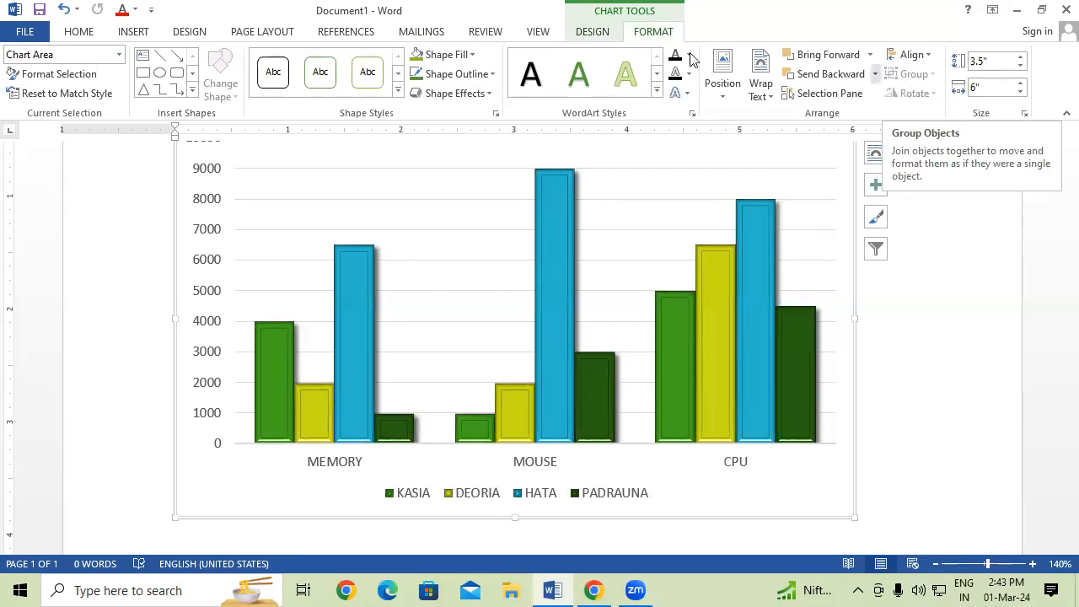
pyautogui.click(121, 56)
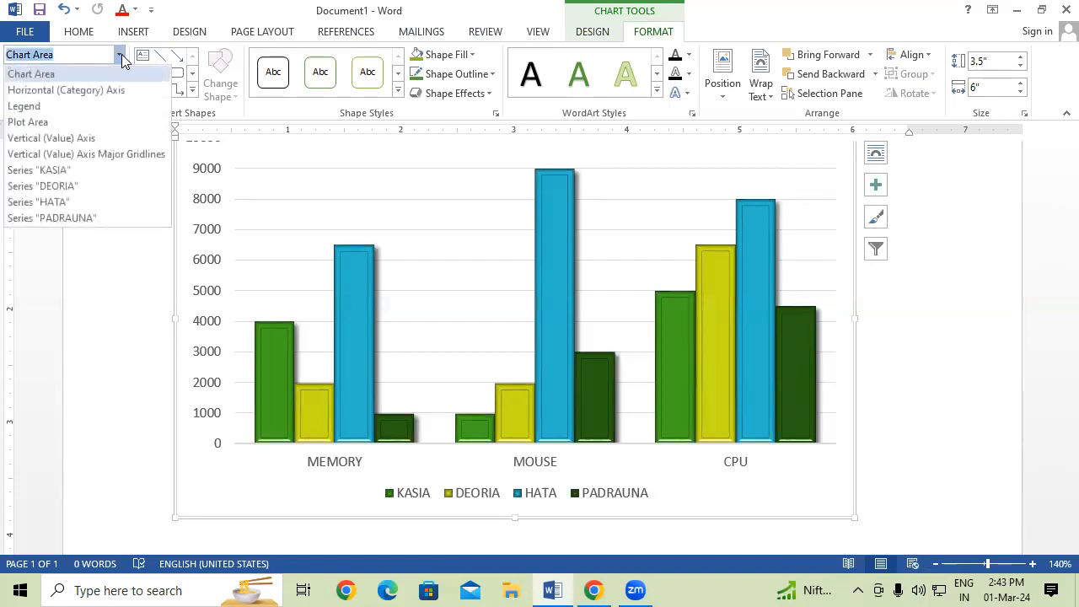
pyautogui.click(421, 169)
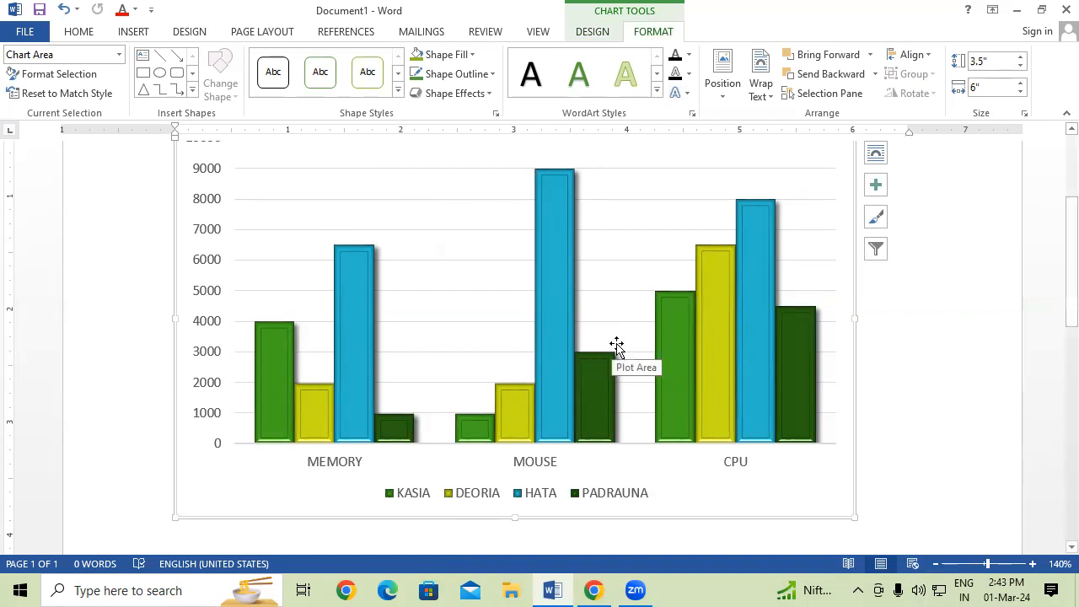
# Give the chart area a linear gradient fill and reduce it to three gradient stops, with one in the middle.
pyautogui.click(59, 75)
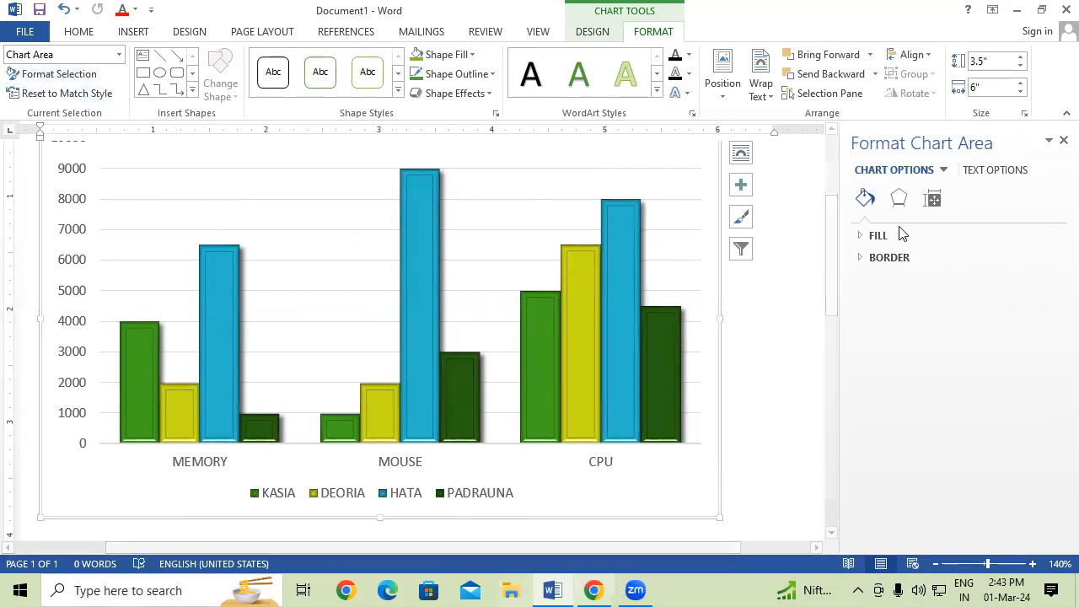
pyautogui.click(898, 199)
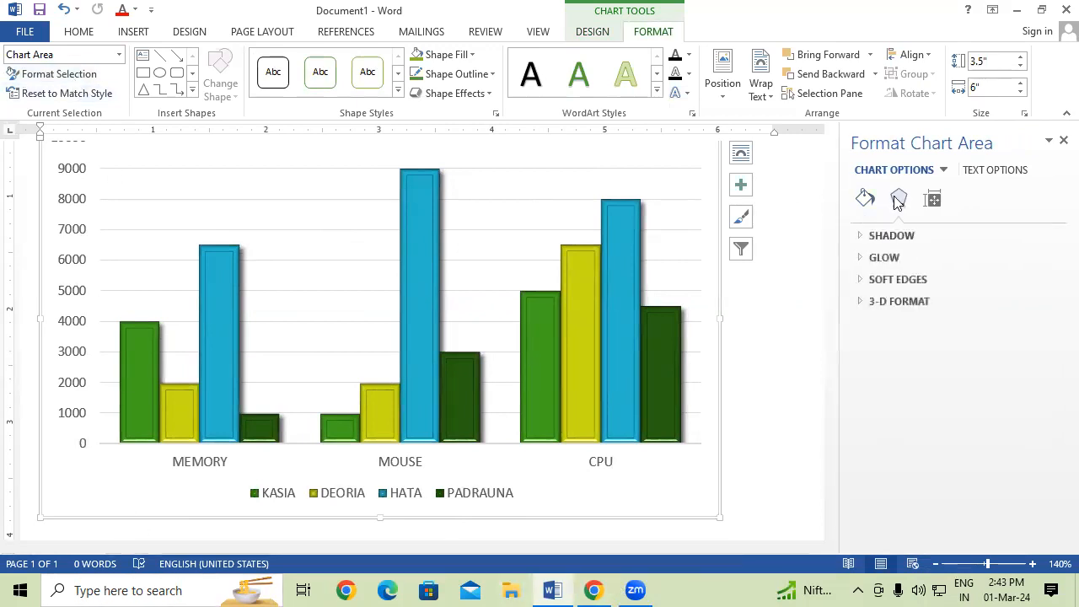
pyautogui.click(864, 202)
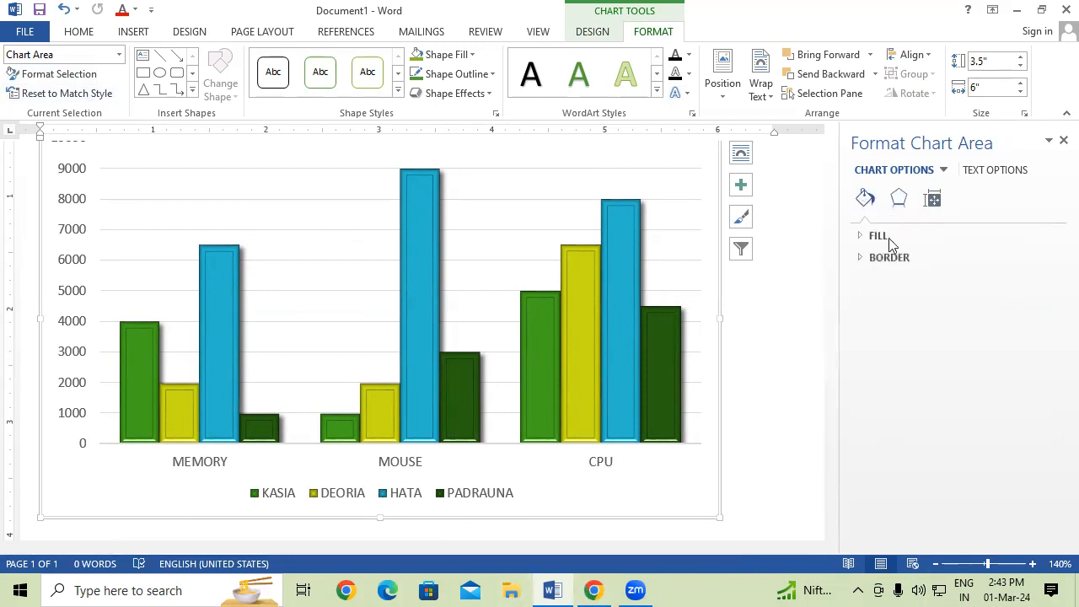
pyautogui.click(879, 236)
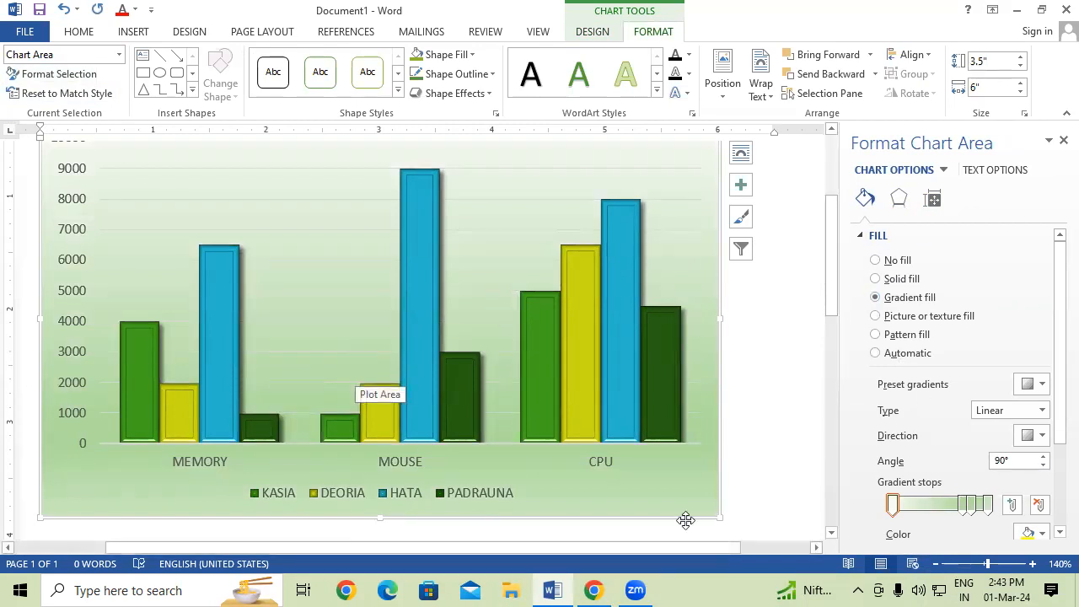
pyautogui.moveTo(967, 505); pyautogui.dragTo(943, 506)
pyautogui.click(1042, 507)
pyautogui.click(929, 506)
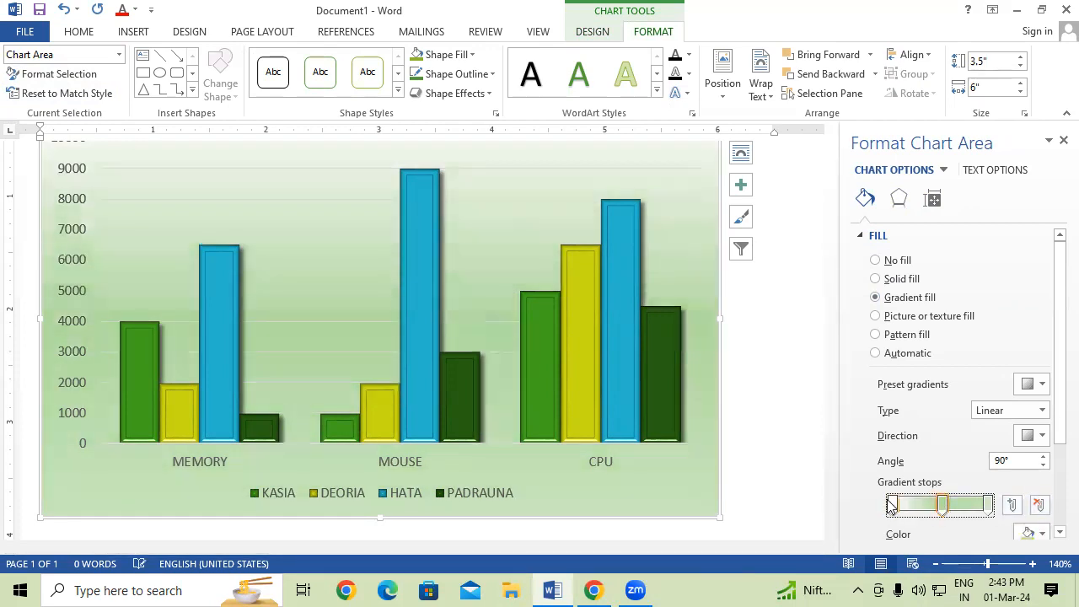
# Color the chart area's three gradient stops red, white and green, and close the formatting pane.
pyautogui.click(1036, 531)
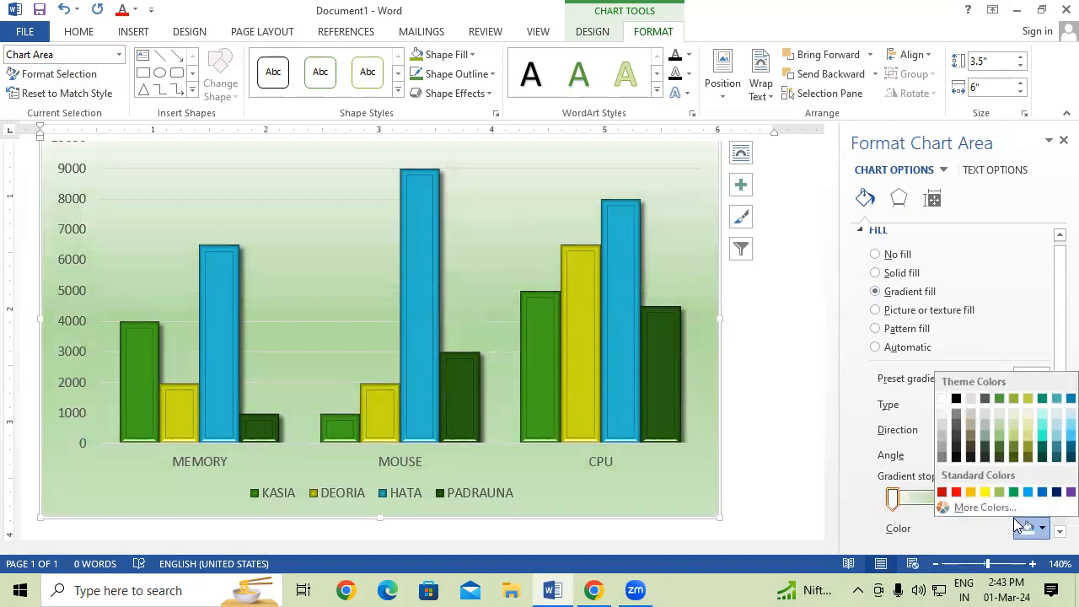
pyautogui.click(957, 493)
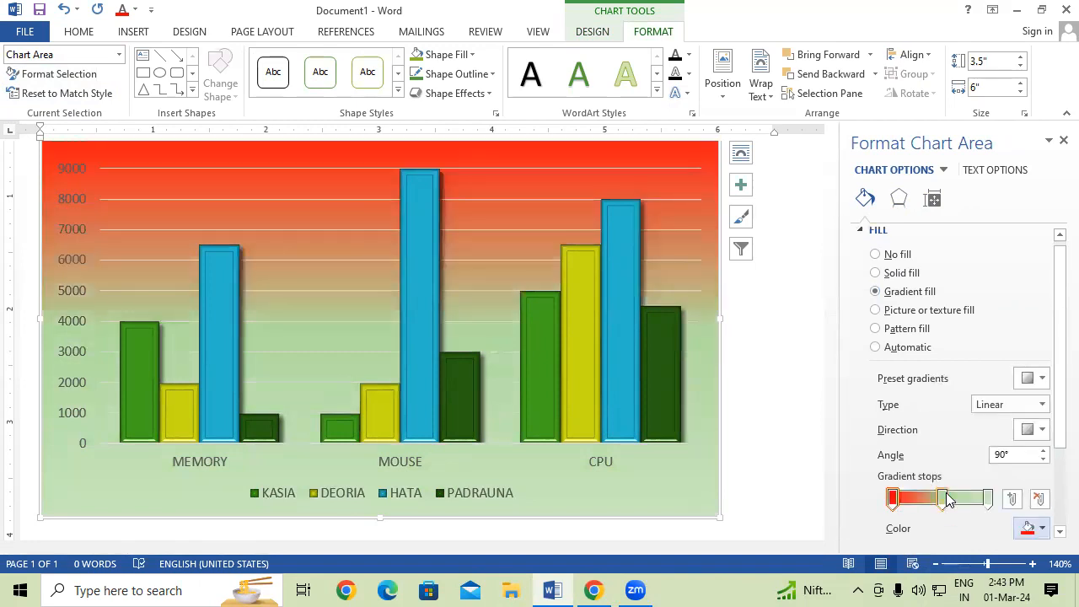
pyautogui.click(1033, 527)
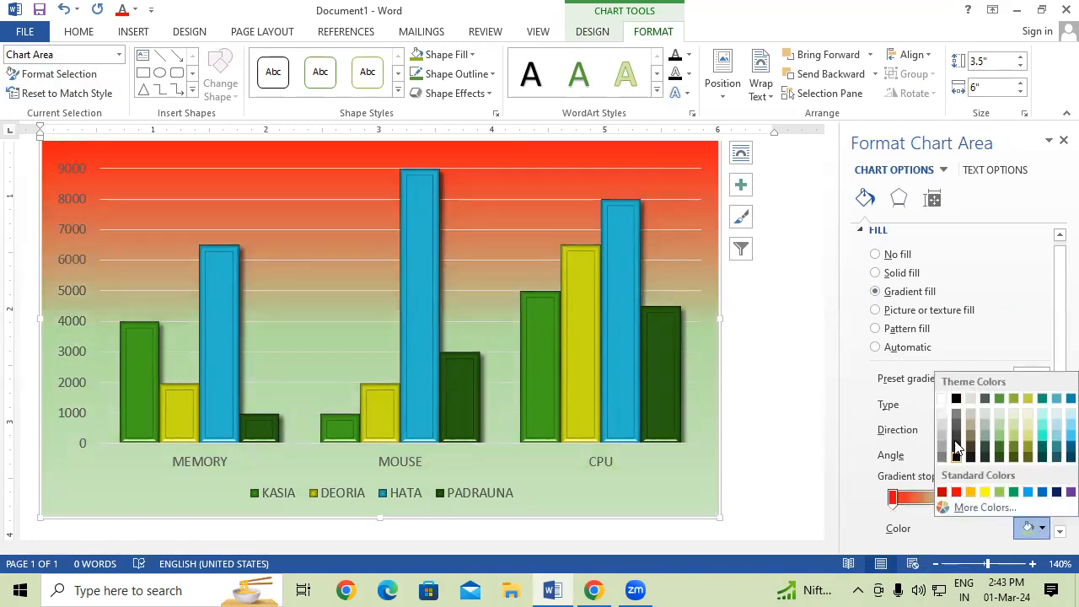
pyautogui.click(942, 399)
pyautogui.click(987, 499)
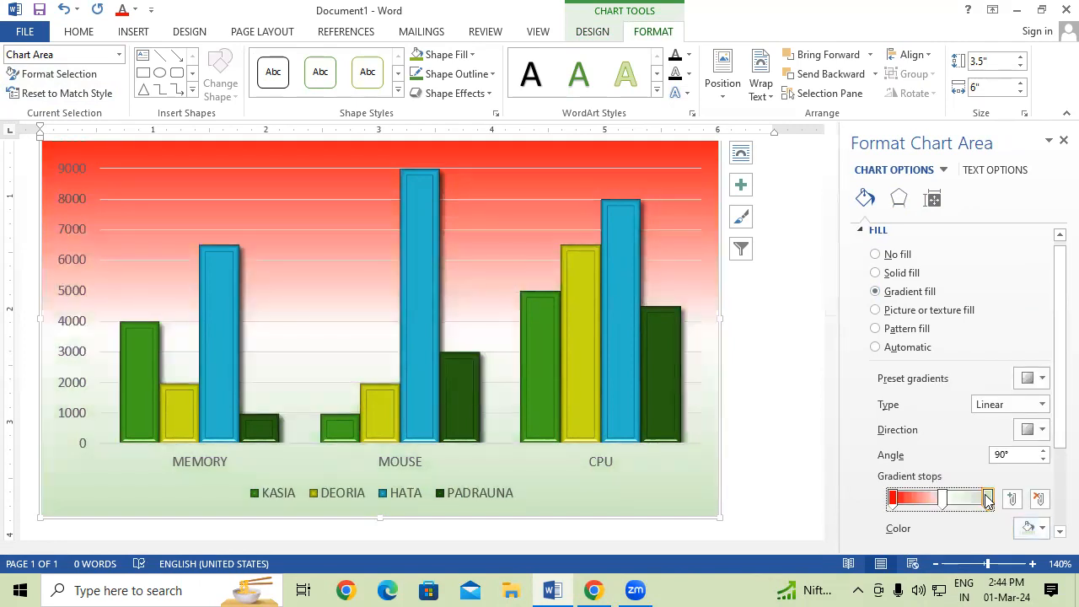
pyautogui.click(1036, 528)
pyautogui.click(1013, 493)
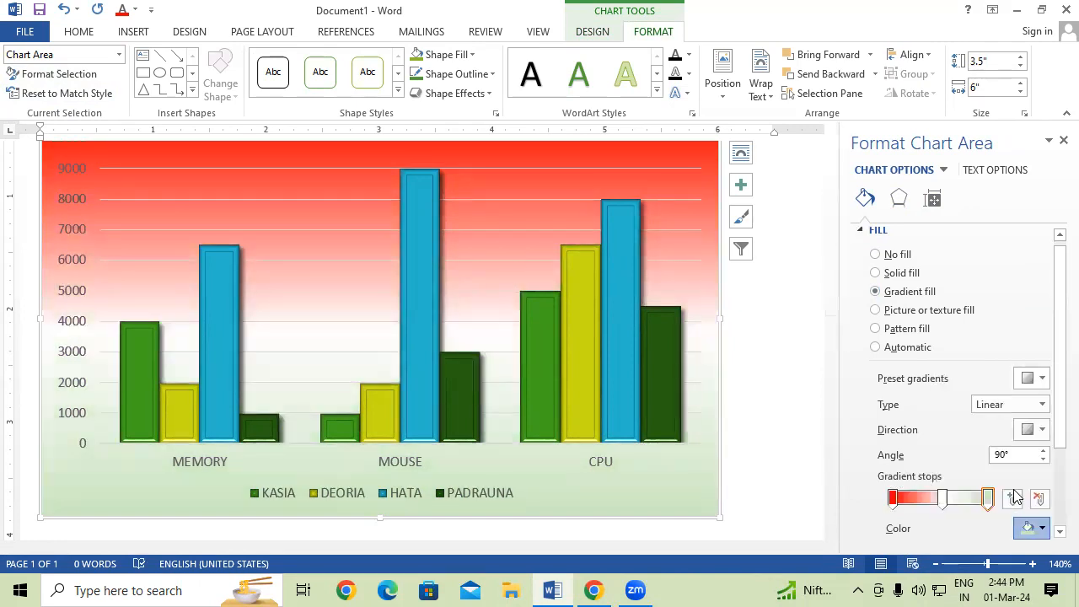
pyautogui.click(1063, 141)
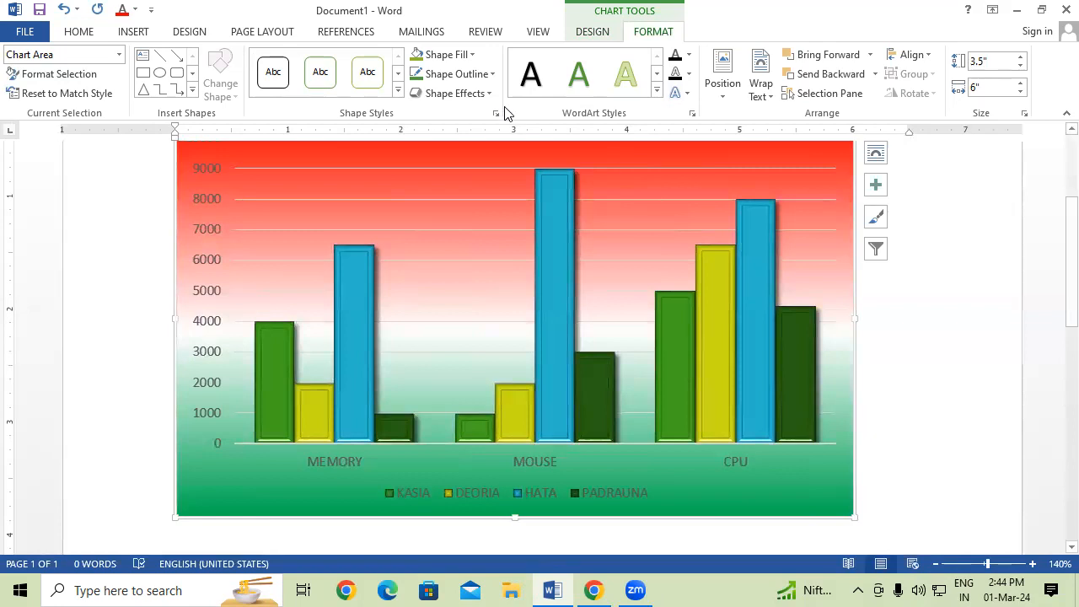
# Preview a black shape fill on the chart area without applying it.
pyautogui.click(462, 55)
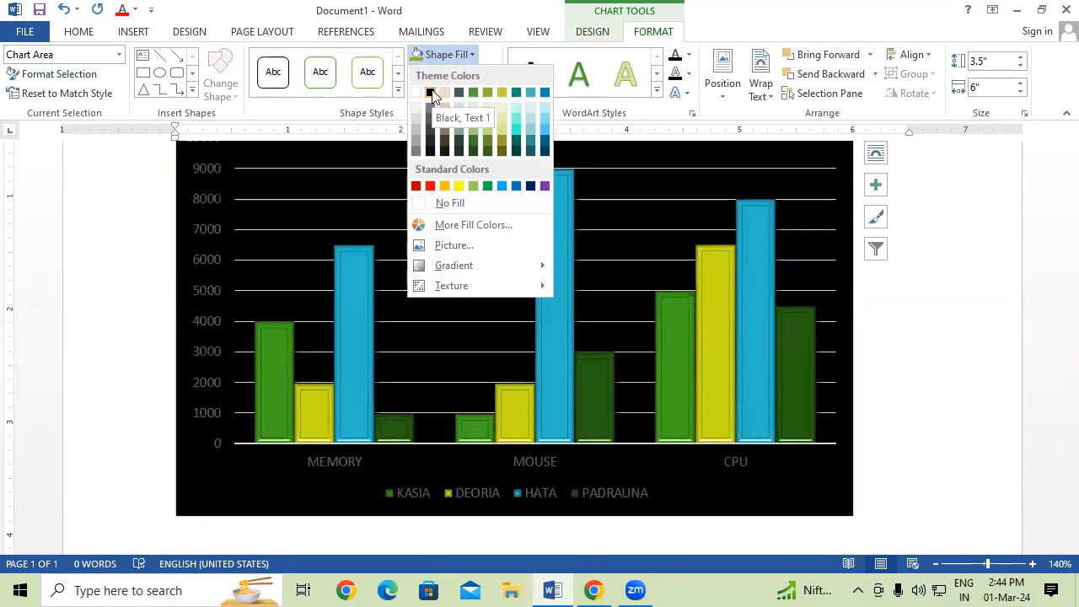
pyautogui.click(1001, 432)
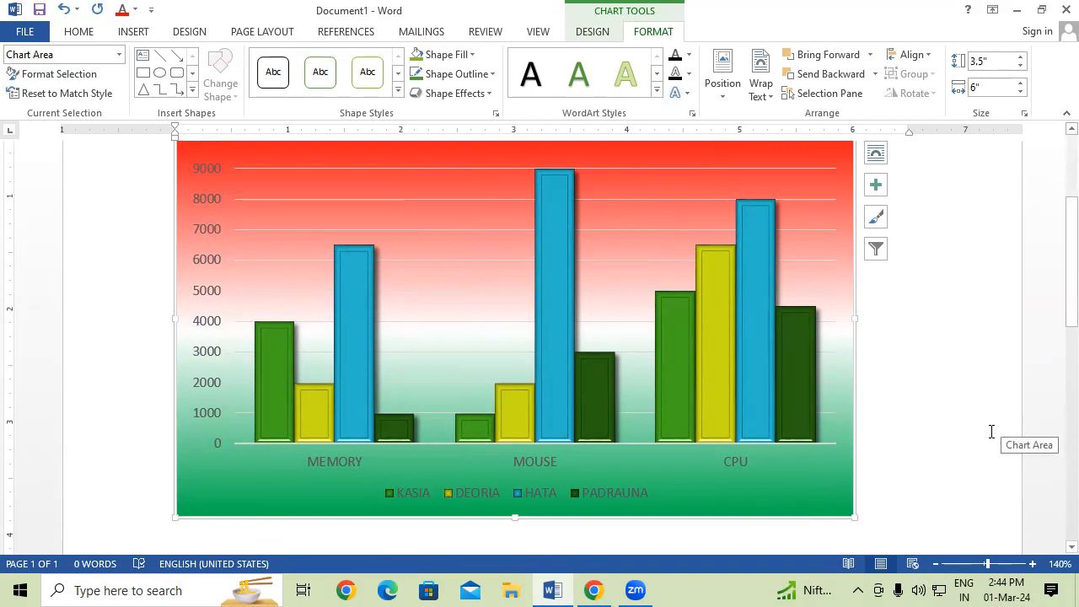
# Reapply the gradient fill to the chart area, try the 270° direction, settle on the diagonal 135° direction and close the formatting pane.
pyautogui.click(94, 74)
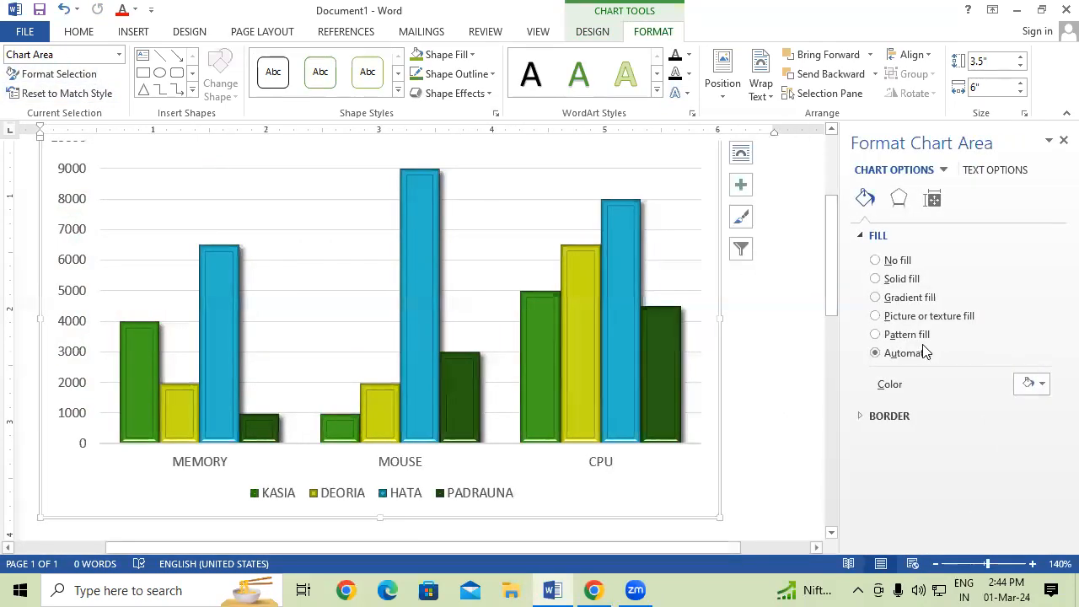
pyautogui.click(904, 302)
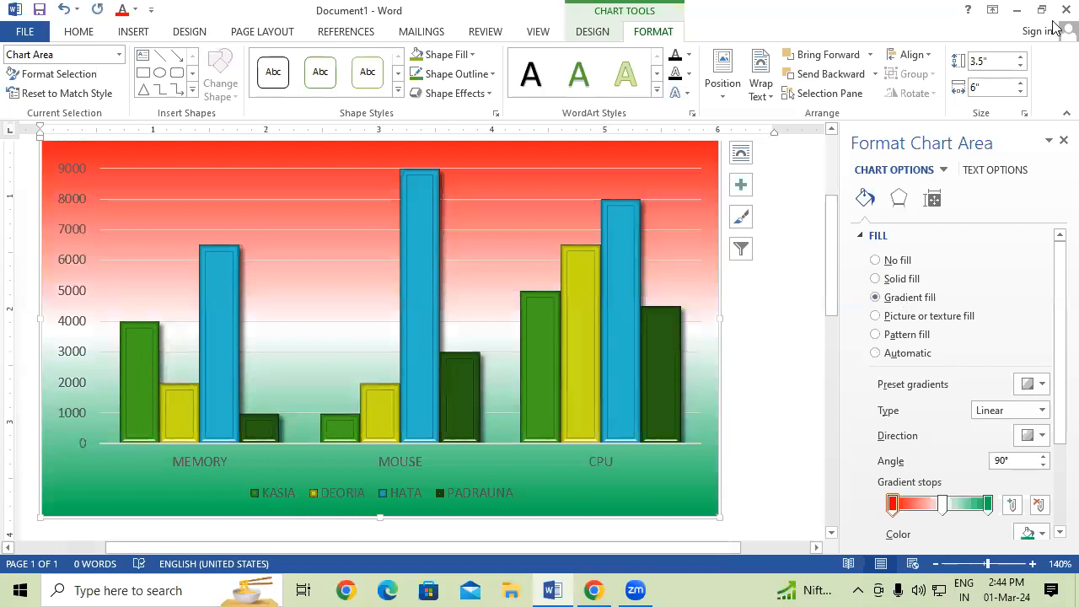
pyautogui.moveTo(1056, 306); pyautogui.dragTo(1056, 411)
pyautogui.click(1044, 311)
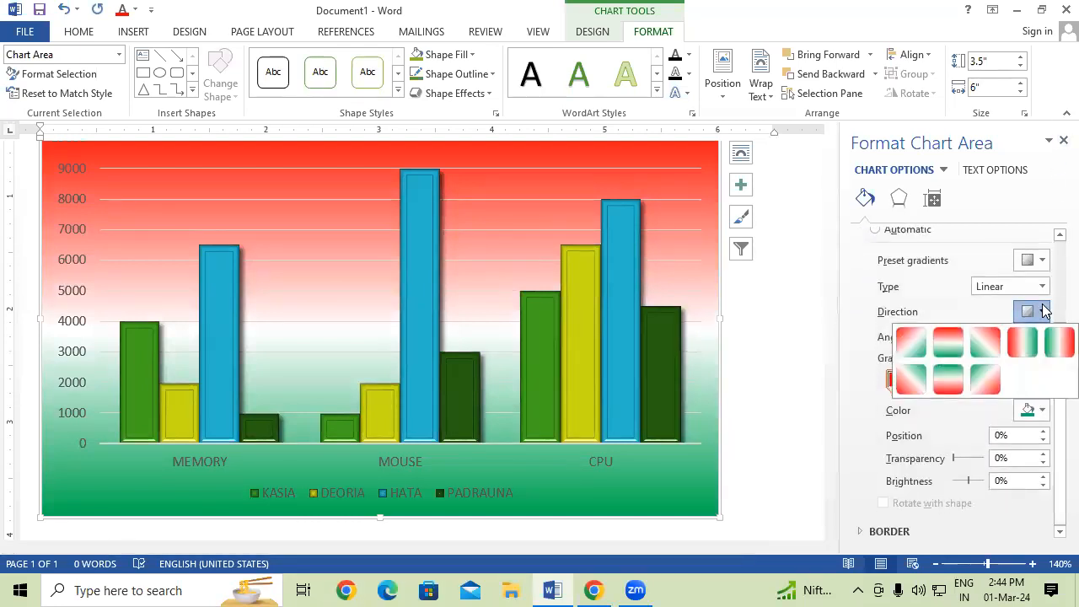
pyautogui.click(955, 381)
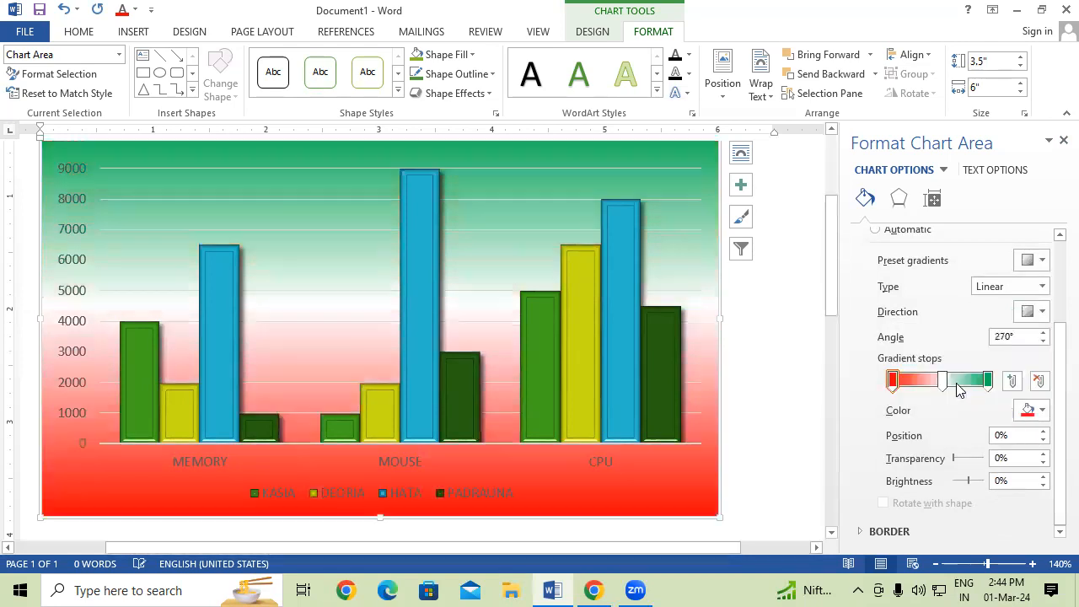
pyautogui.click(1041, 312)
pyautogui.click(986, 341)
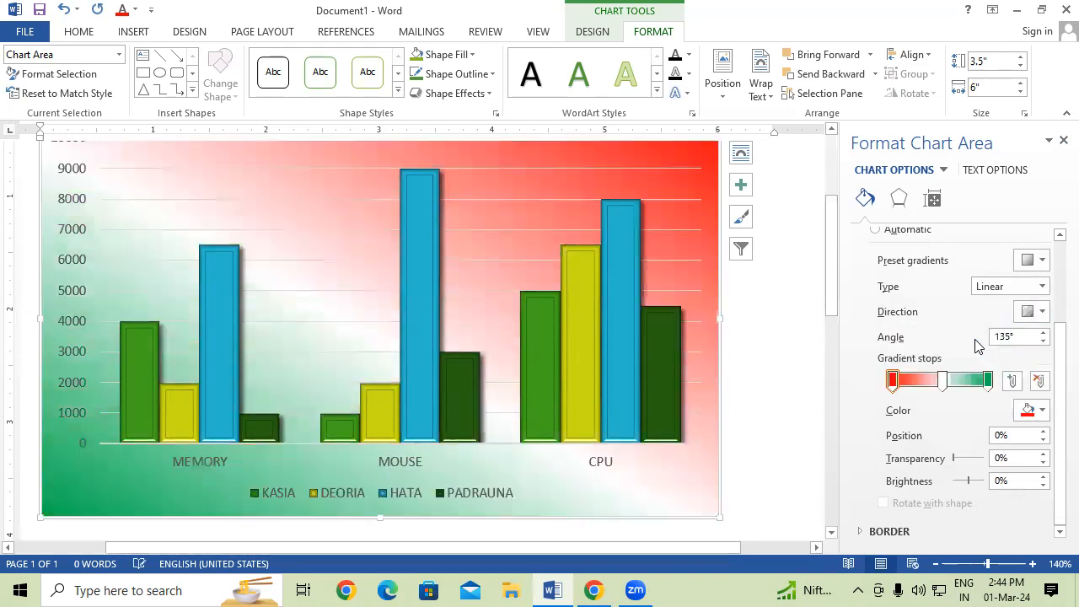
pyautogui.click(1061, 141)
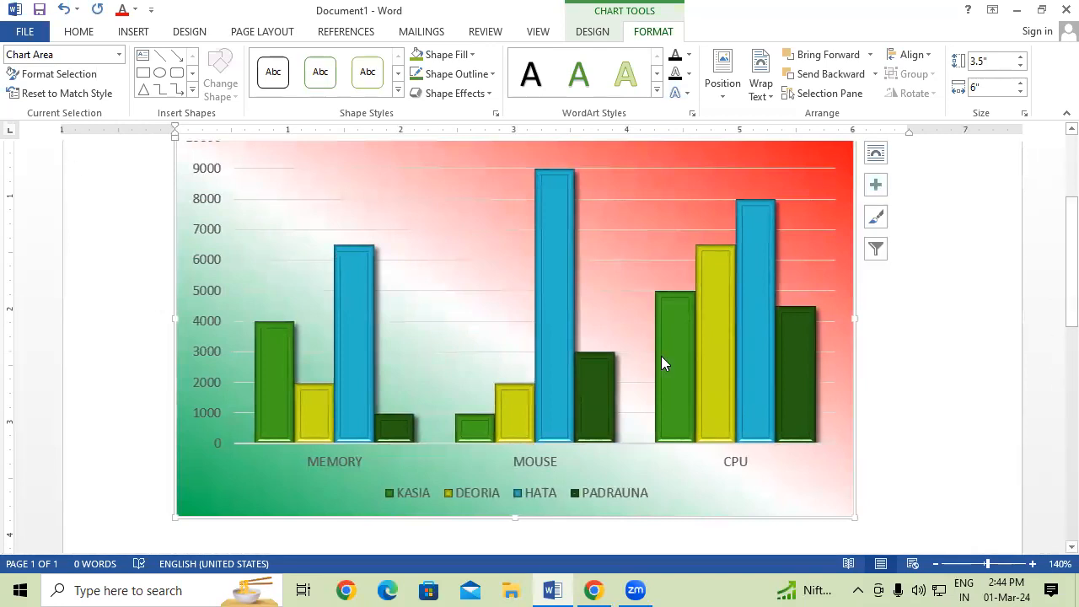
# Reset the chart area's formatting to match the chart style.
pyautogui.click(71, 93)
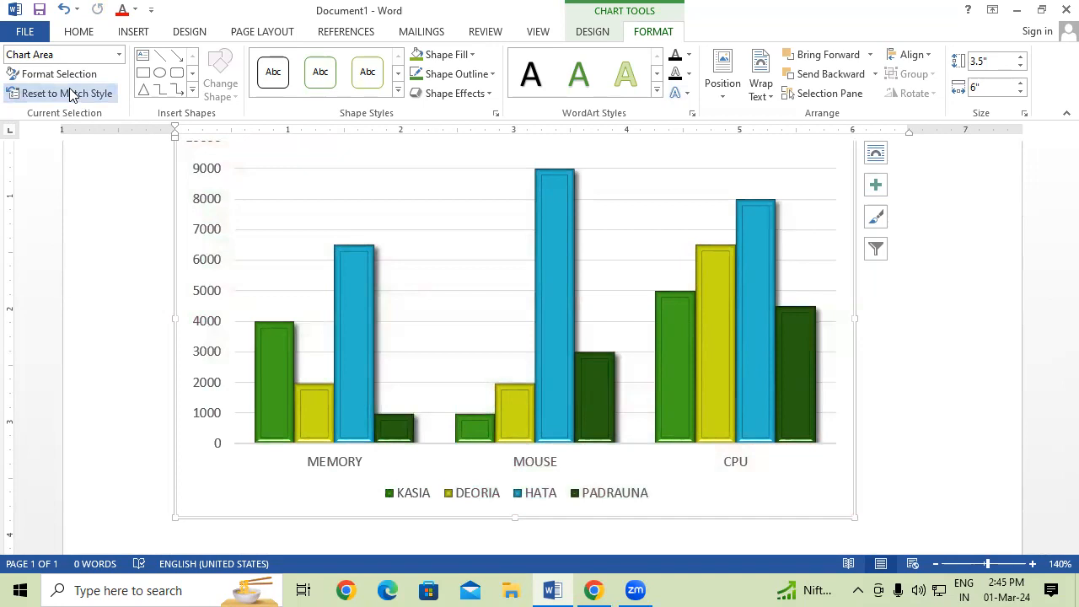
pyautogui.moveTo(561, 408)
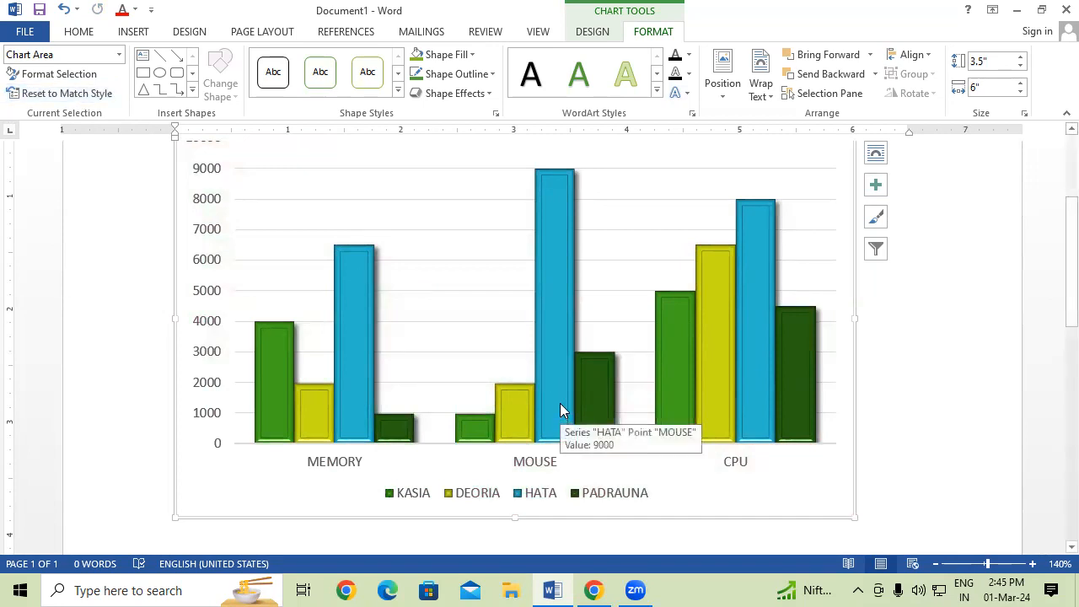
# Undo the chart area's reset to match style and deselect the chart.
pyautogui.hotkey('ctrl', 'z')
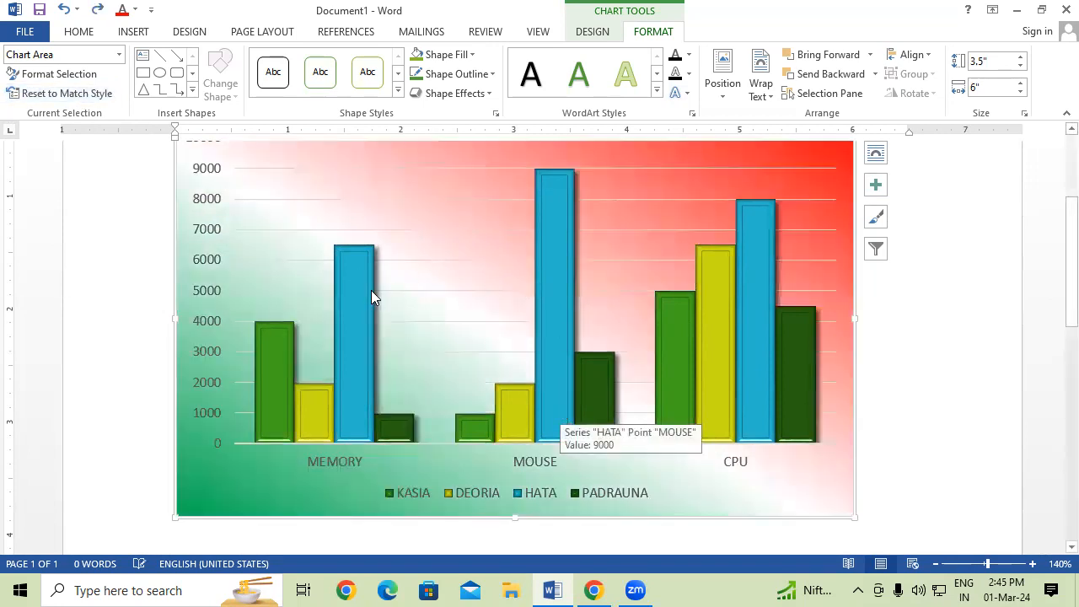
pyautogui.click(925, 310)
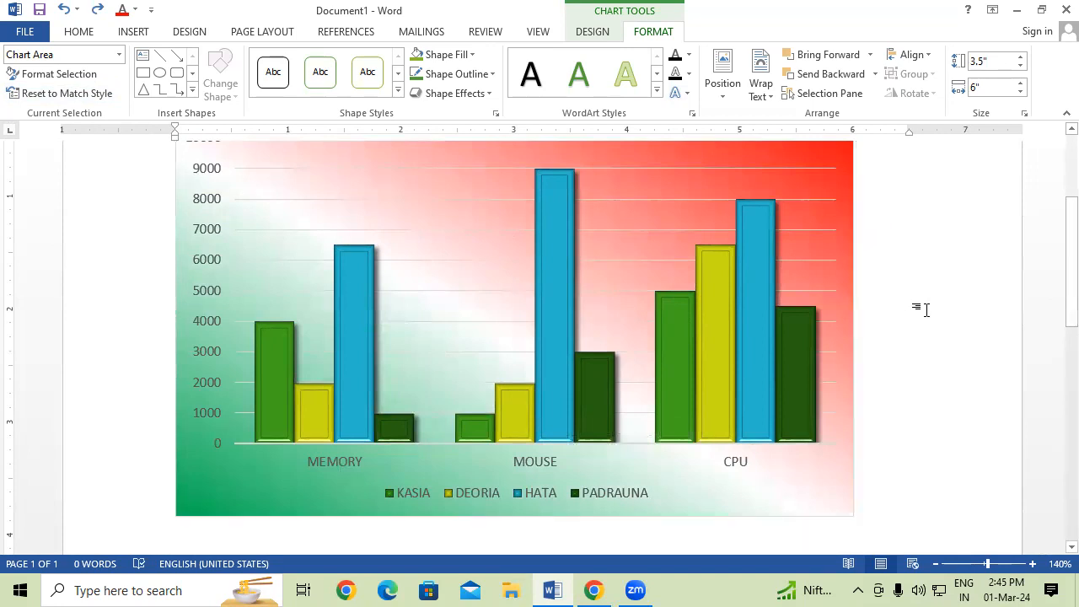
pyautogui.scroll(-4, 944, 329)
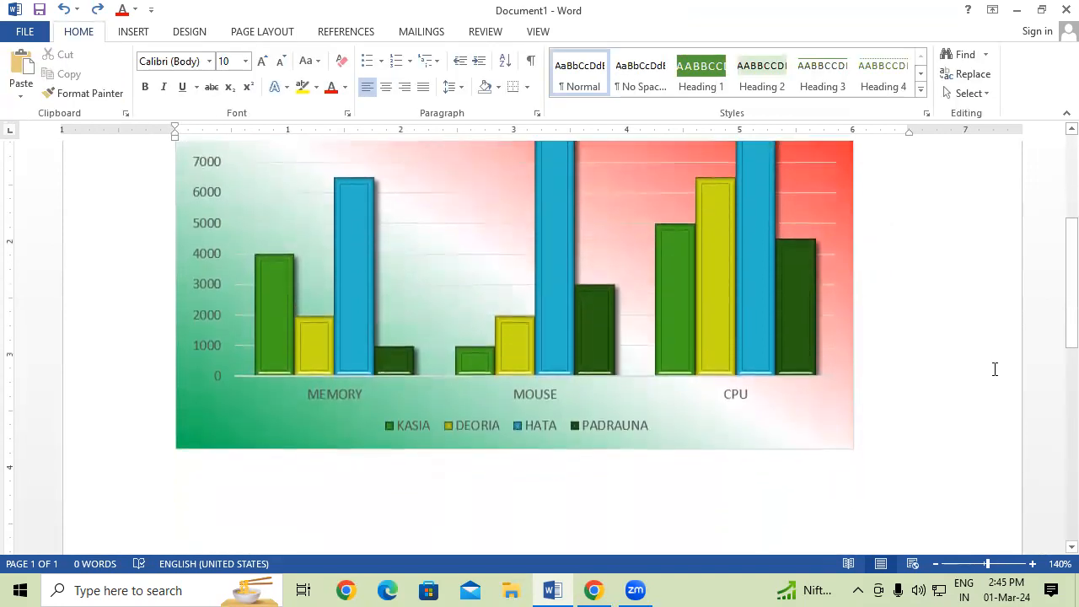
# Preview a green shape fill on the KASIA series without applying it.
pyautogui.click(265, 283)
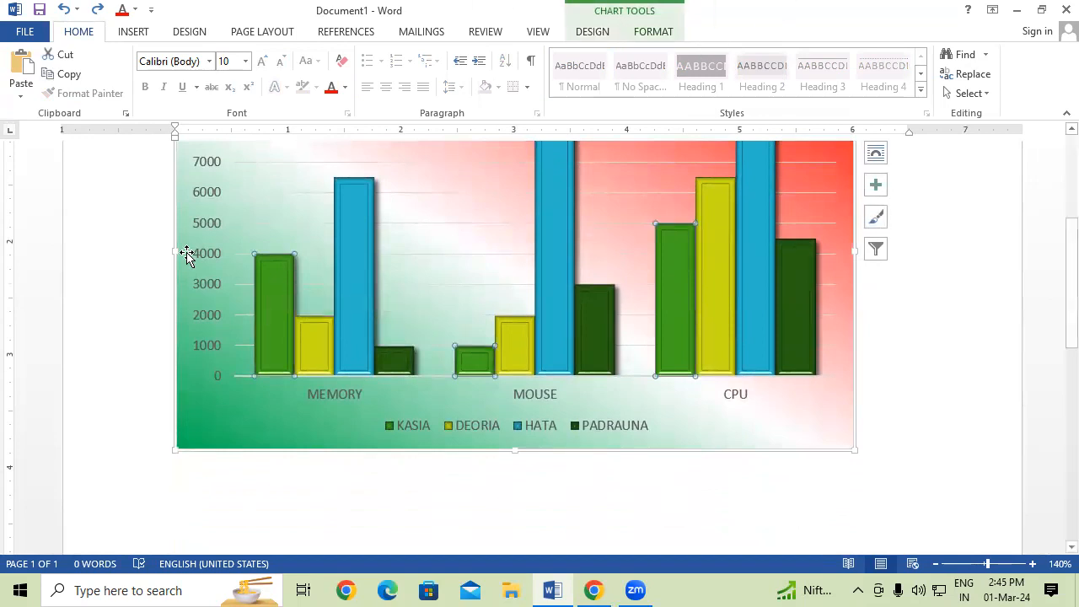
pyautogui.click(662, 34)
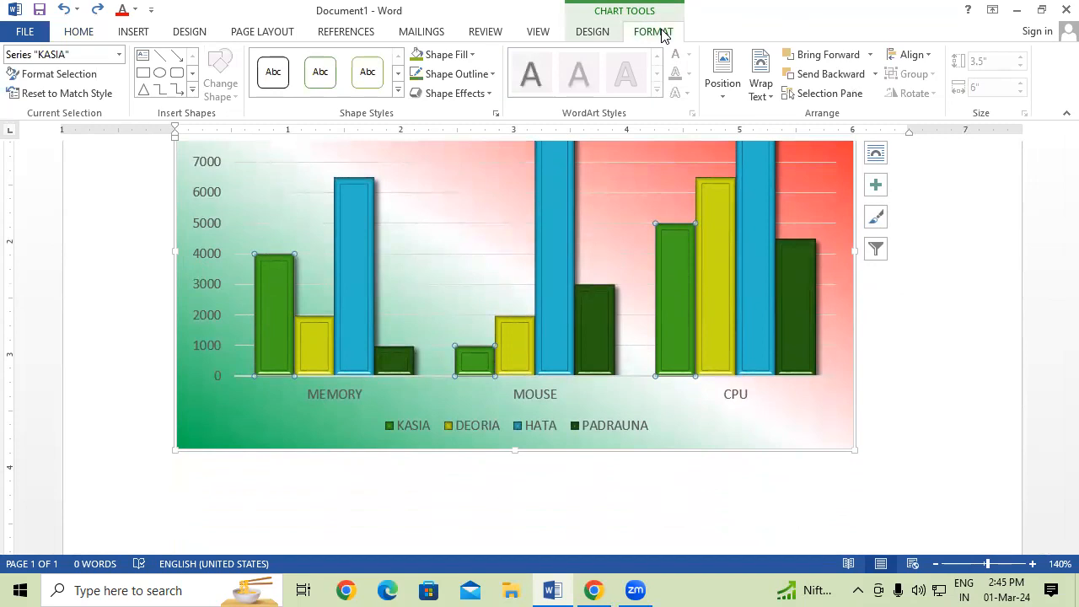
pyautogui.click(472, 56)
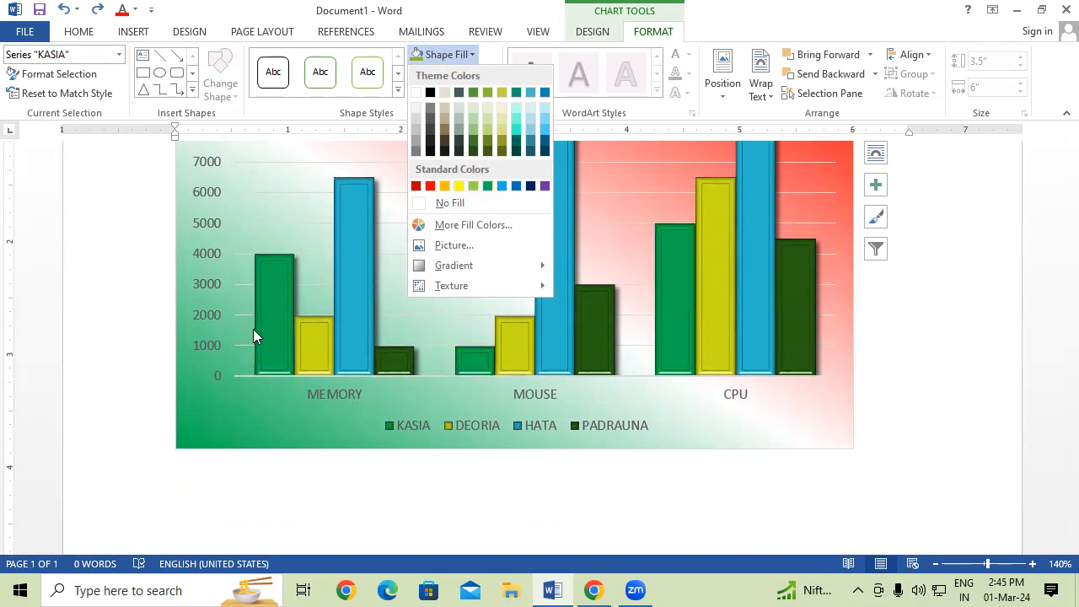
pyautogui.click(263, 307)
# Reset the KASIA column for MEMORY and the plot area to match the chart style, and deselect the chart.
pyautogui.click(263, 307)
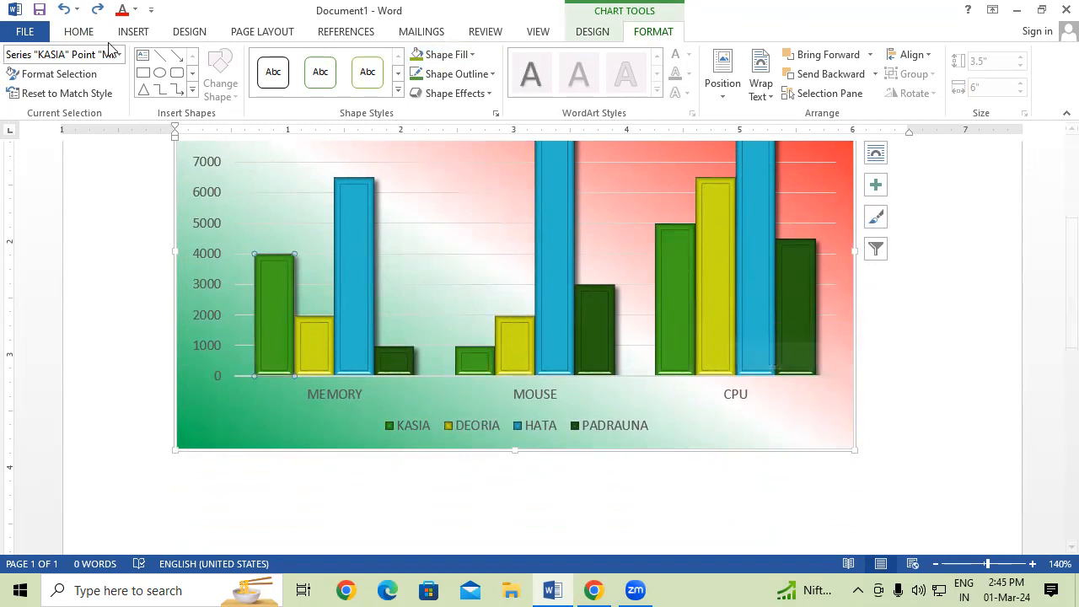
pyautogui.click(82, 99)
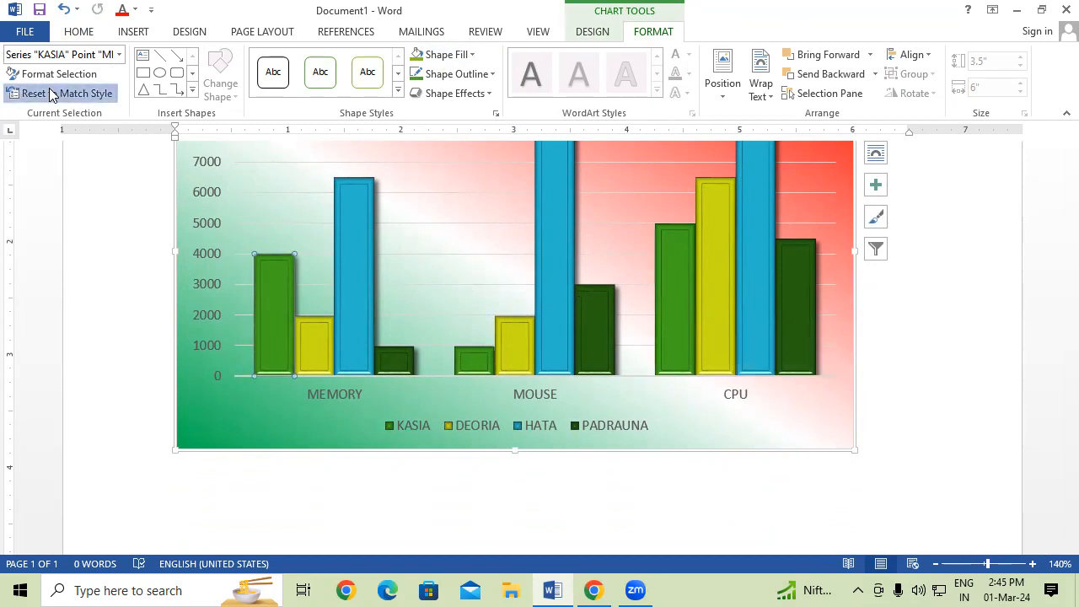
pyautogui.click(284, 207)
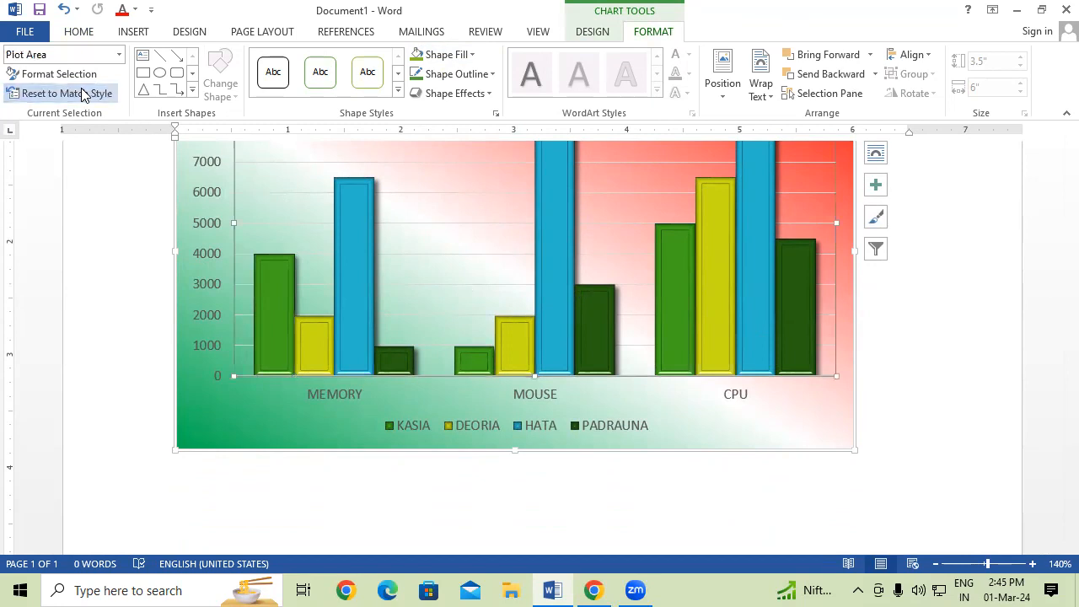
pyautogui.scroll(2, 838, 330)
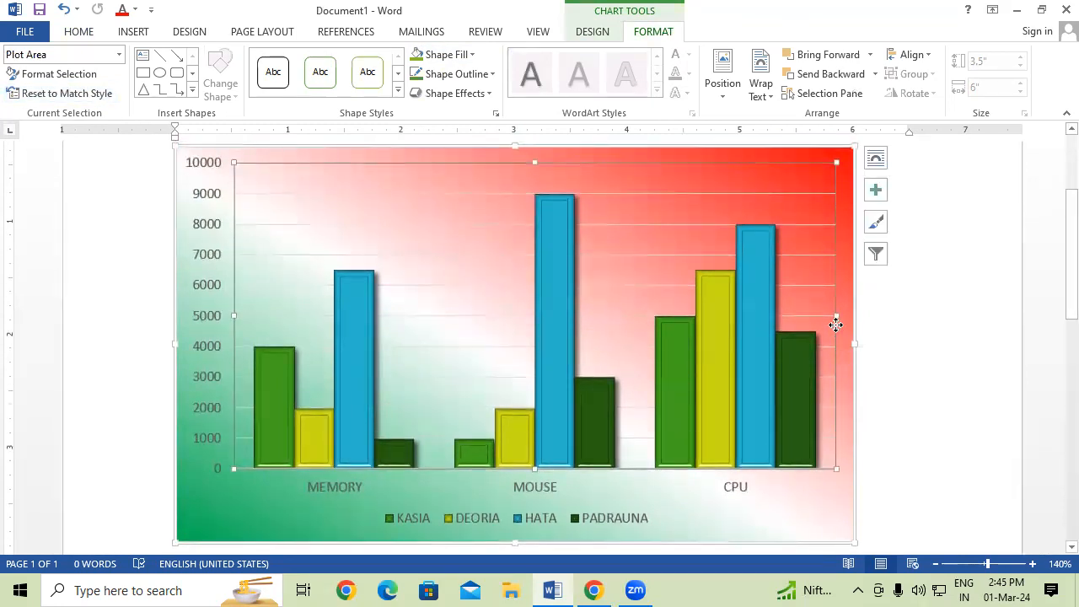
pyautogui.click(72, 94)
pyautogui.scroll(-3, 1053, 337)
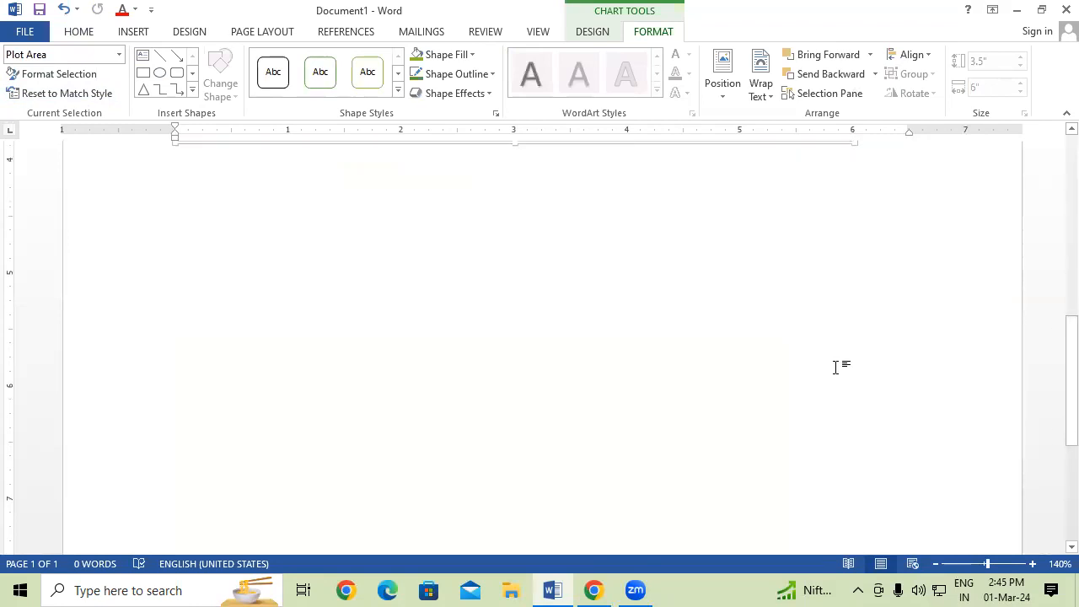
pyautogui.scroll(5, 1053, 221)
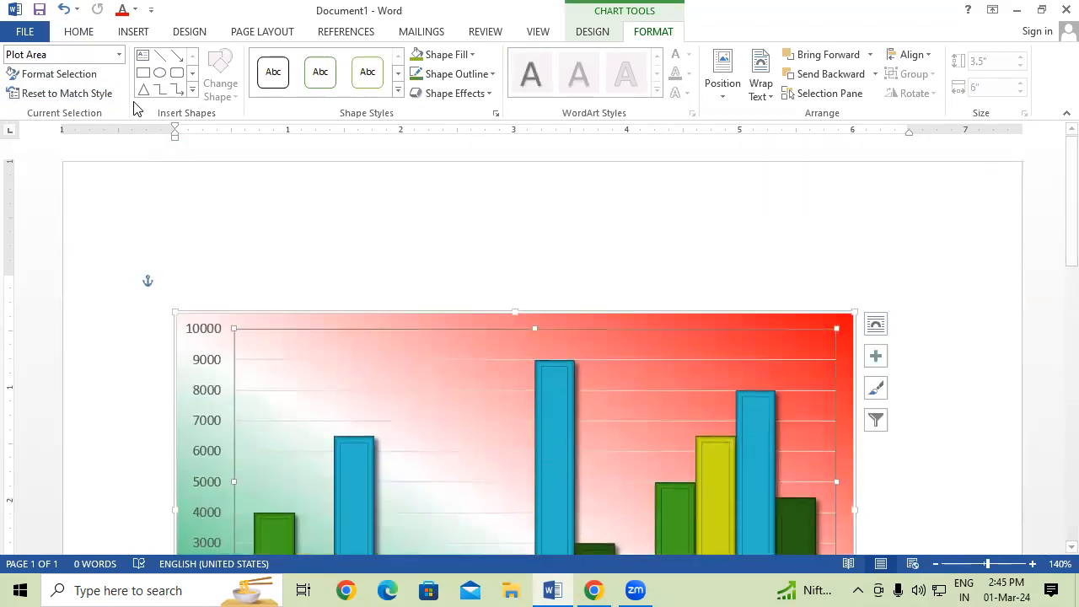
pyautogui.click(193, 328)
pyautogui.click(349, 284)
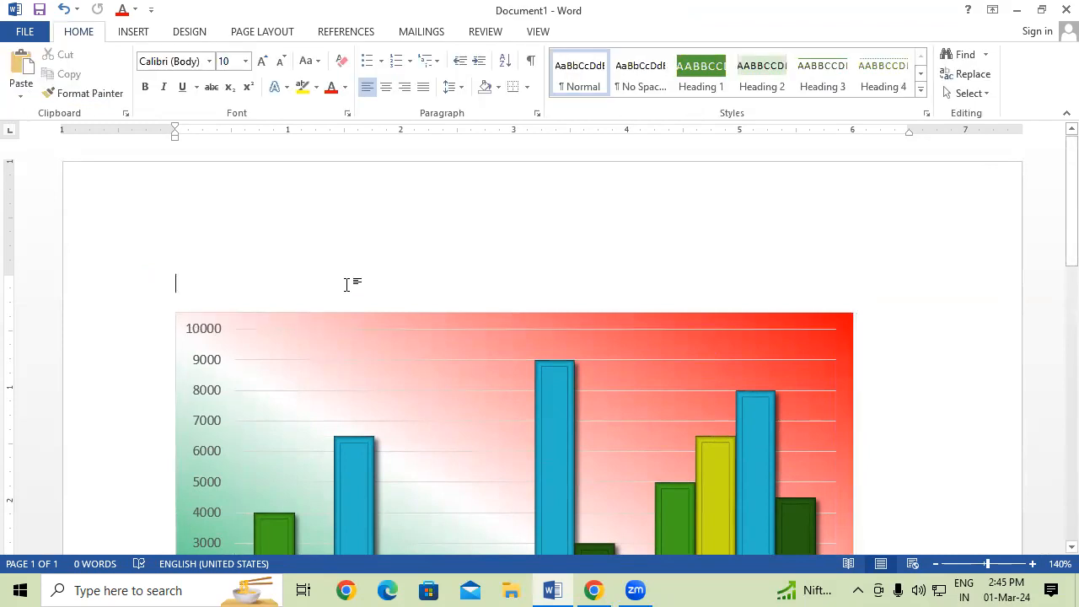
# Undo the recent formatting changes back to the chart area's plain white background.
pyautogui.hotkey('ctrl', 'z')
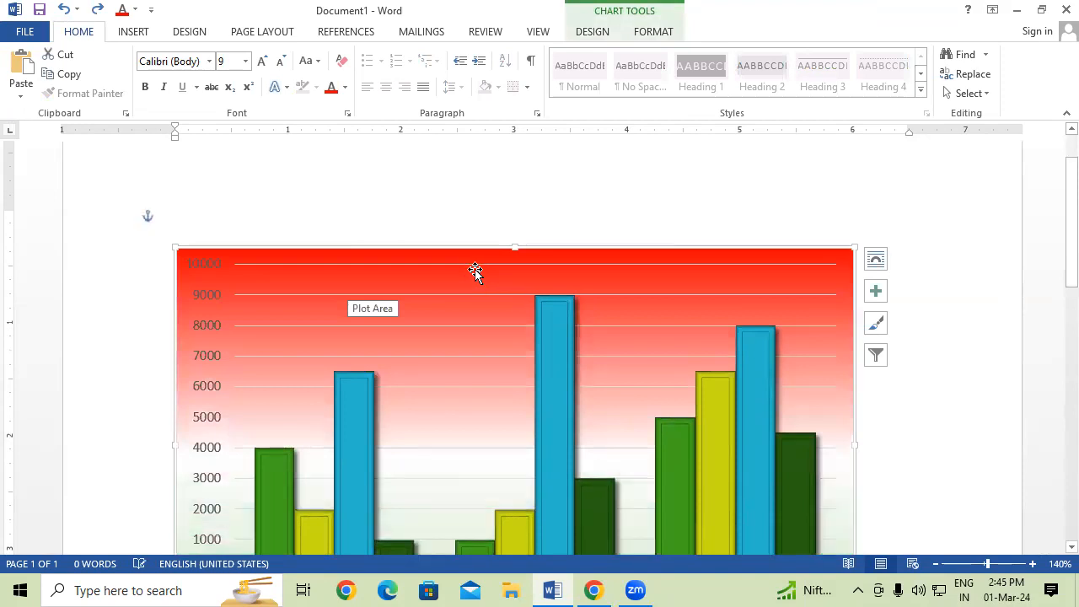
pyautogui.hotkey('ctrl', 'z')
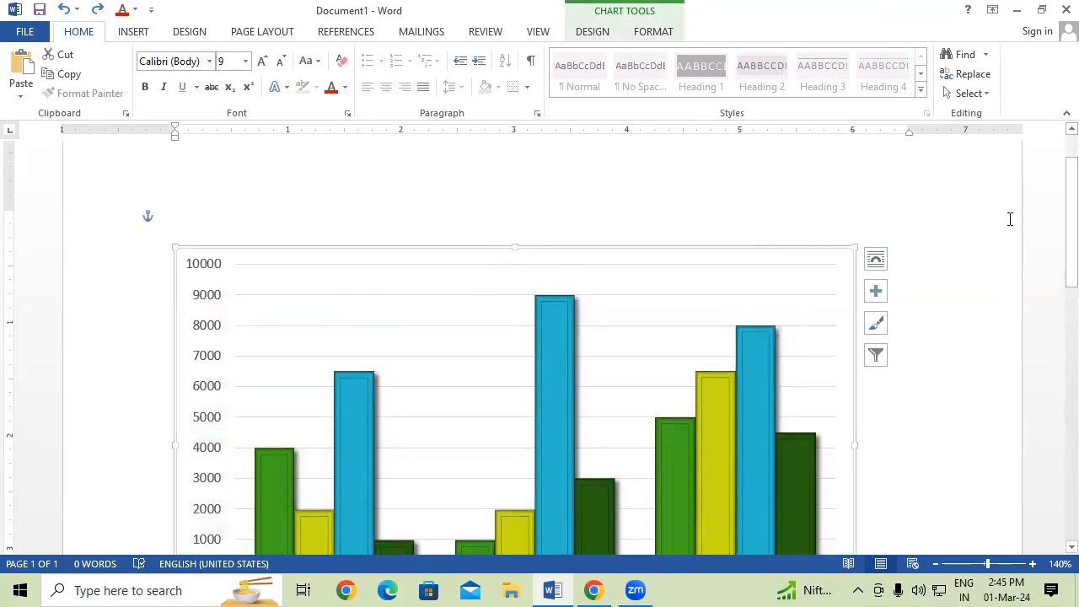
pyautogui.scroll(-2, 1056, 270)
pyautogui.scroll(-1, 1057, 270)
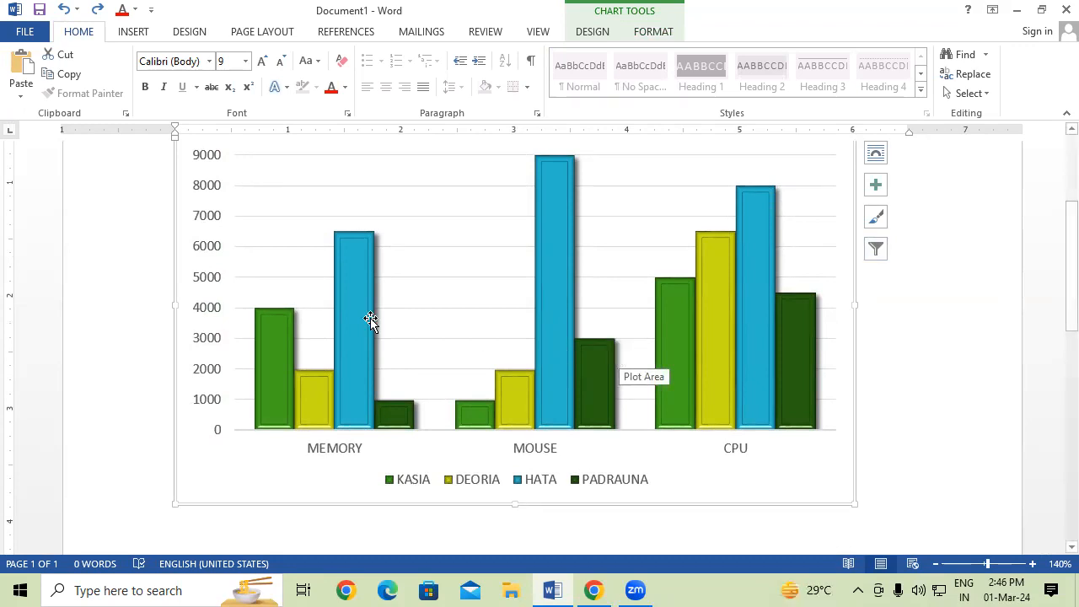
# Fill the columns of the KASIA series with the standard red color.
pyautogui.click(265, 331)
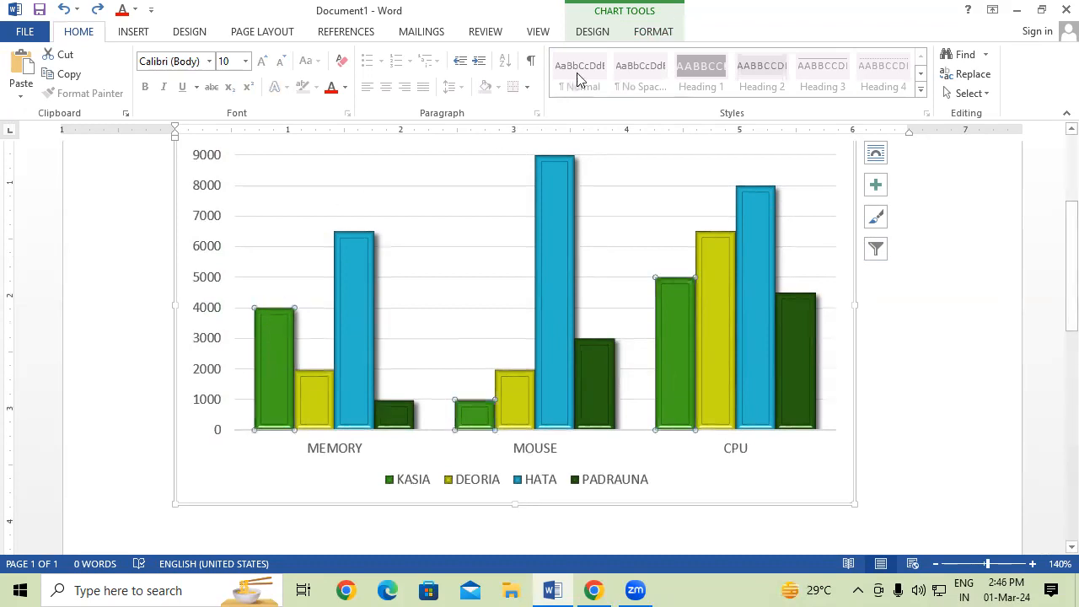
pyautogui.click(654, 33)
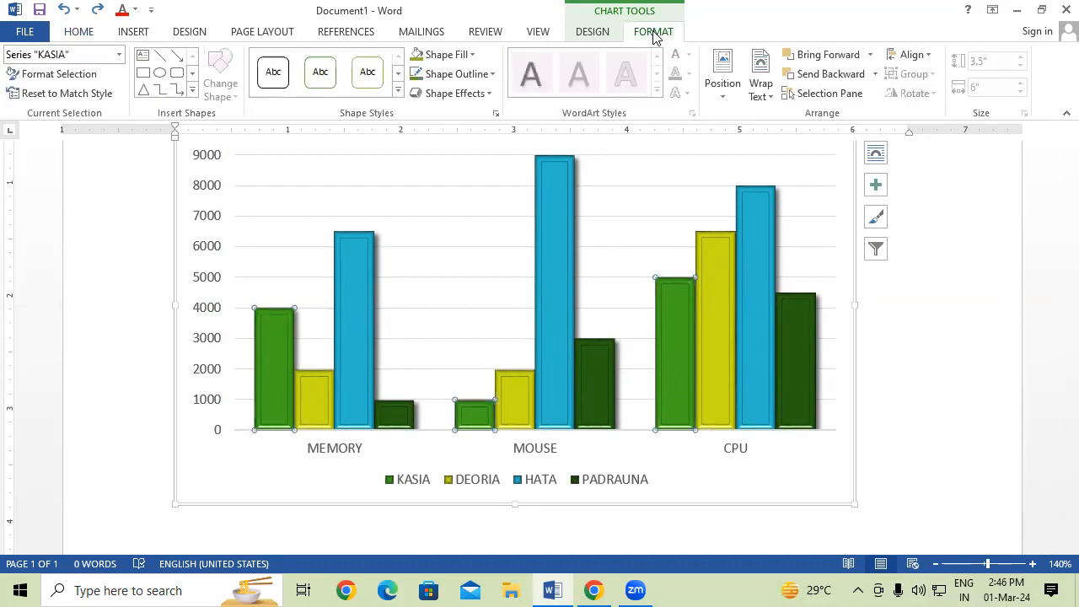
pyautogui.click(457, 54)
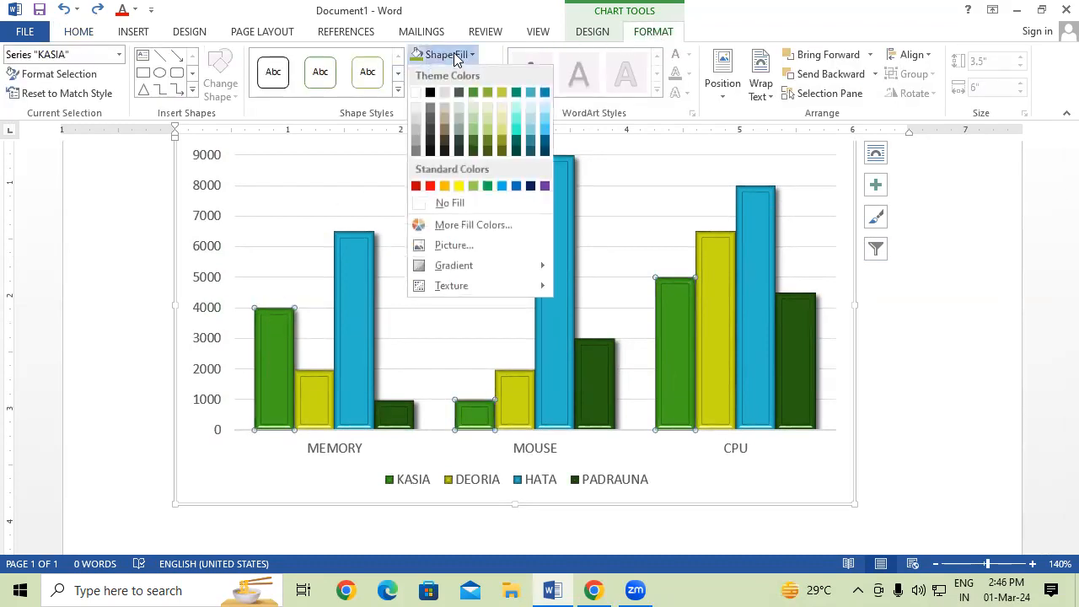
pyautogui.click(430, 186)
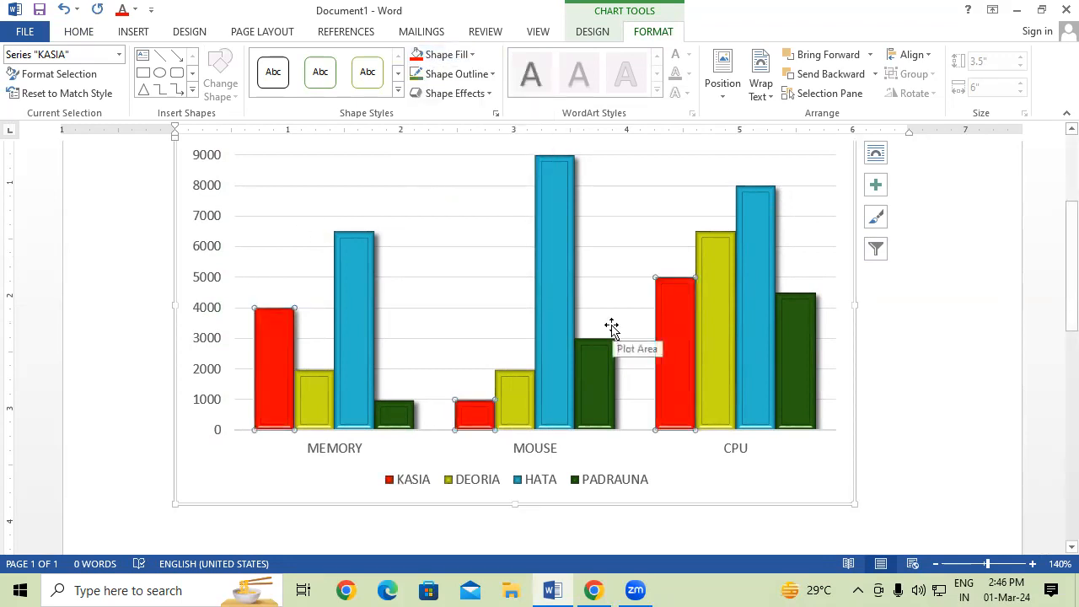
# Fill the columns of the DEORIA series with black.
pyautogui.click(316, 382)
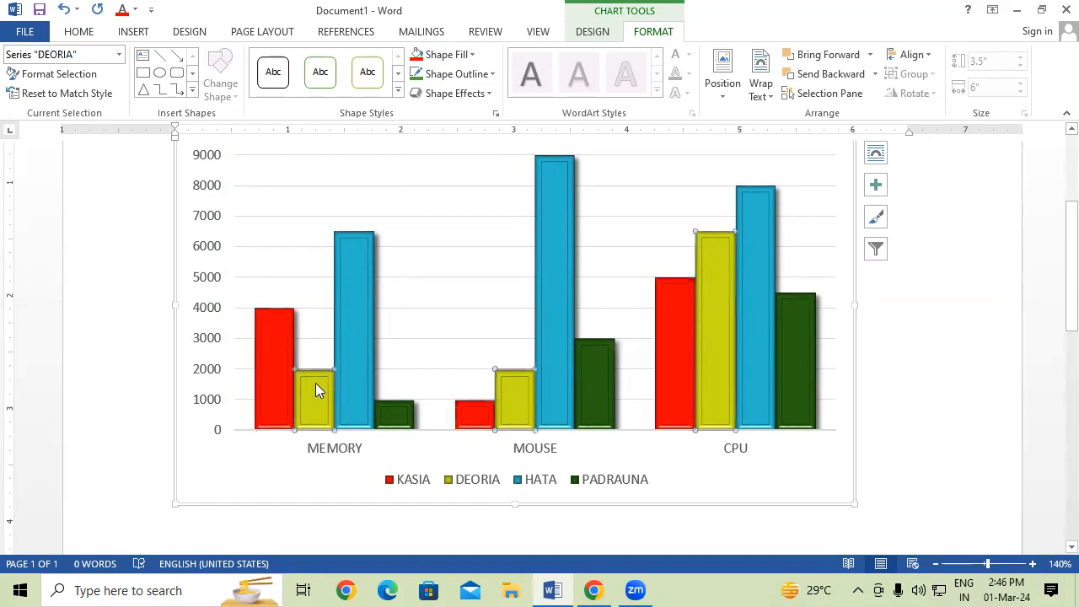
pyautogui.click(468, 55)
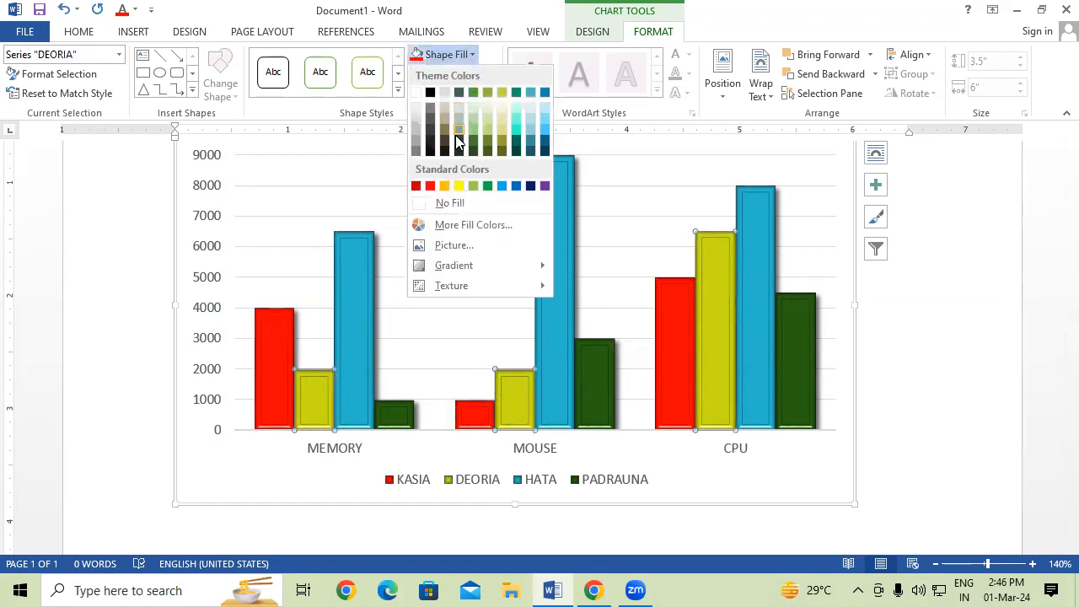
pyautogui.click(429, 92)
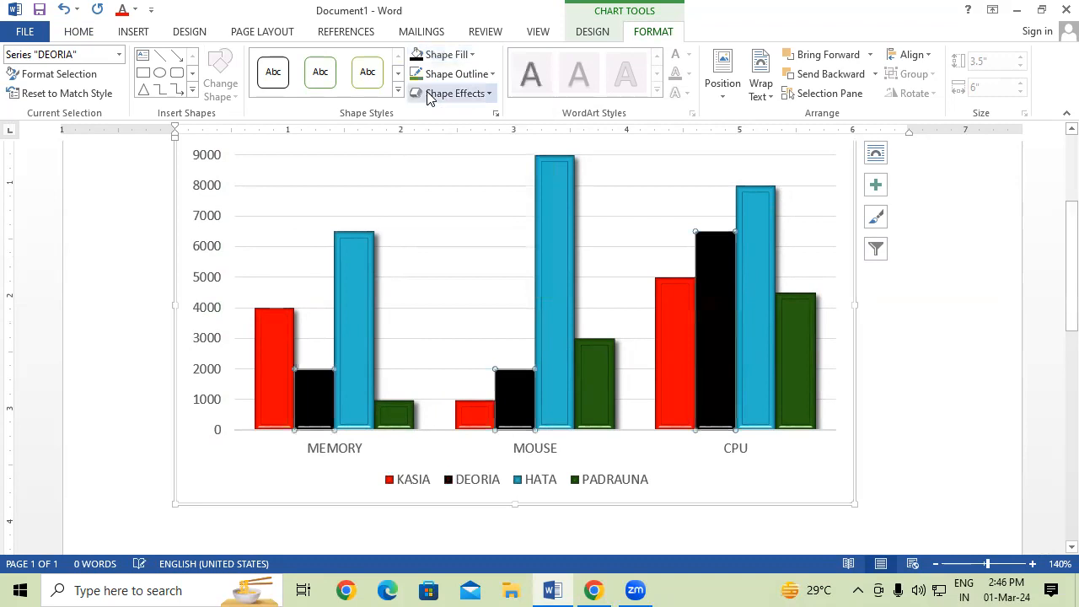
# Fill the columns of the PADRAUNA series with standard yellow and deselect the chart.
pyautogui.click(401, 416)
pyautogui.click(464, 57)
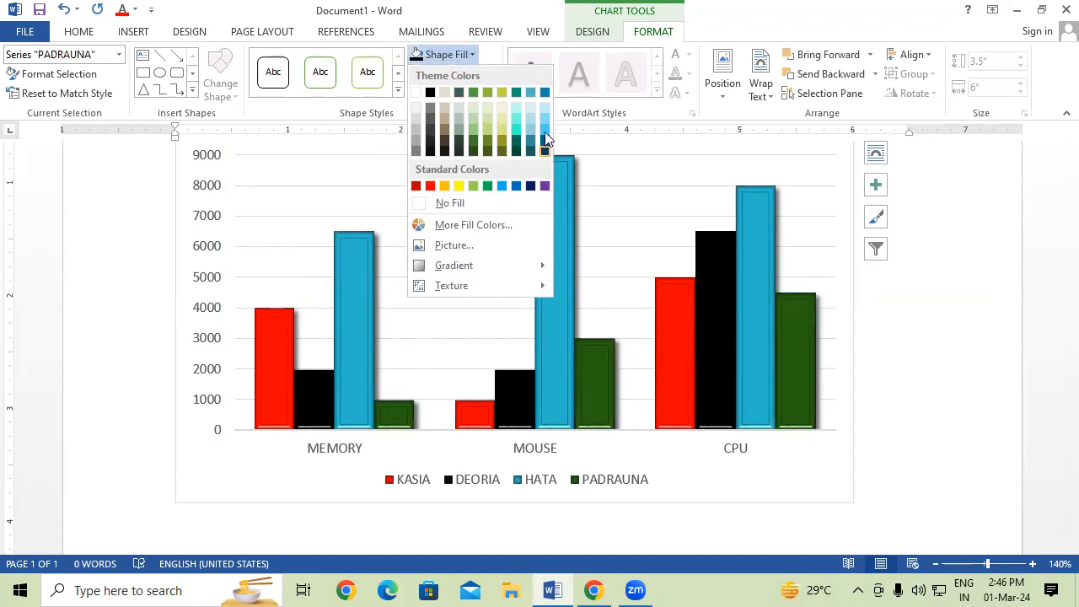
pyautogui.click(457, 186)
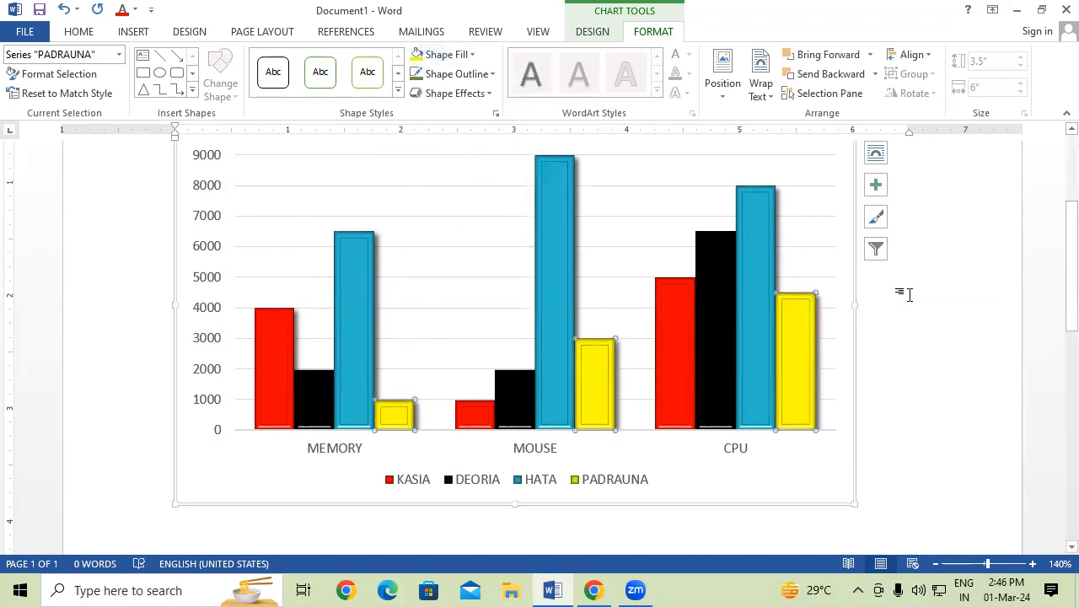
pyautogui.click(909, 295)
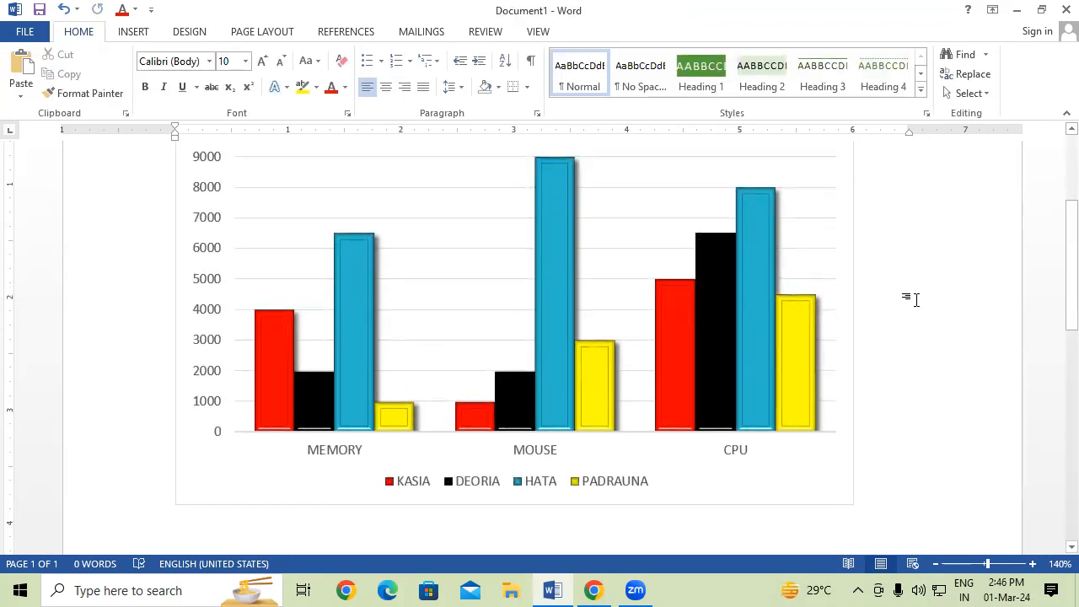
pyautogui.scroll(3, 704, 335)
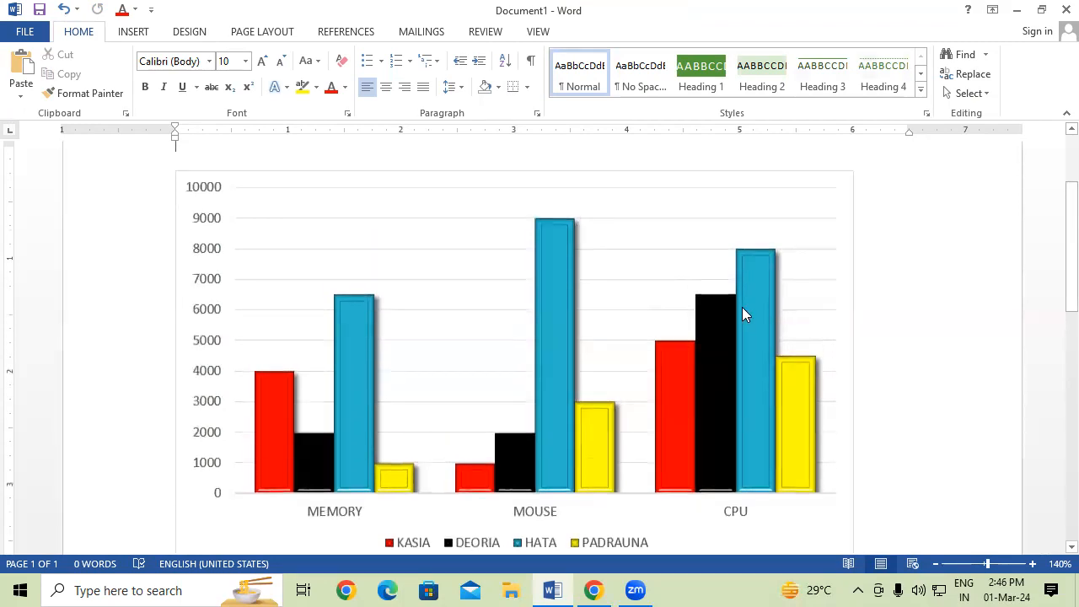
# Preview the shadow and preset shape effects on the KASIA series without applying any, and select the plot area.
pyautogui.click(460, 239)
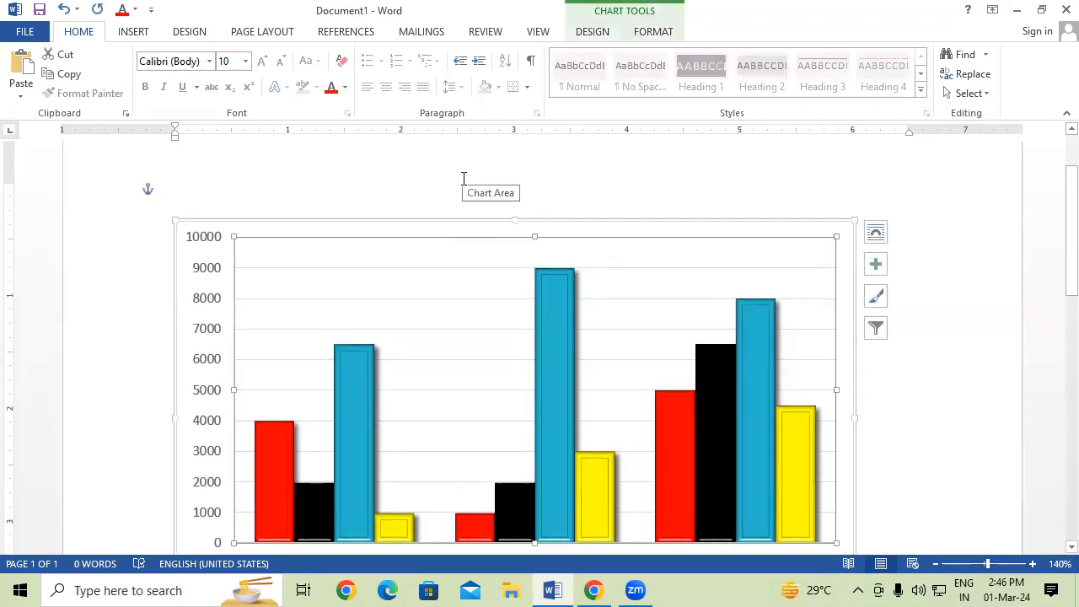
pyautogui.scroll(-3, 463, 179)
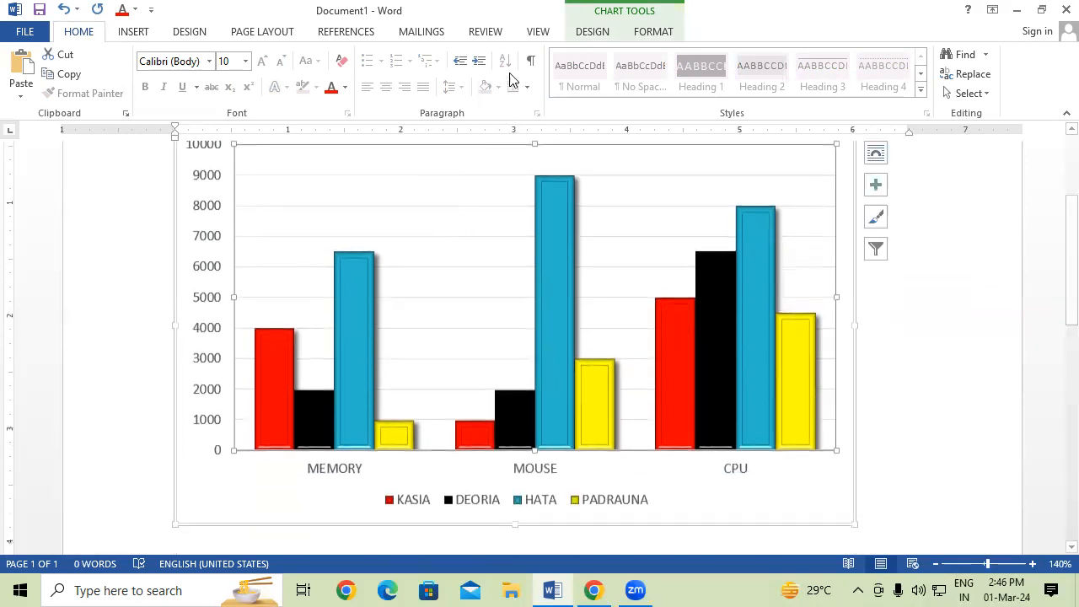
pyautogui.click(603, 35)
pyautogui.click(665, 34)
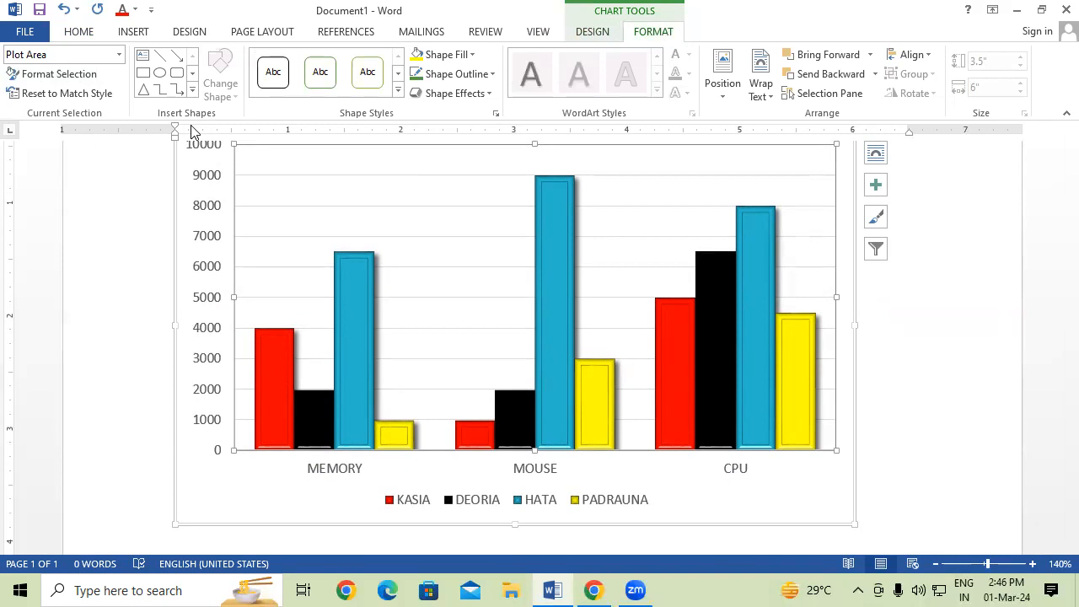
pyautogui.click(261, 350)
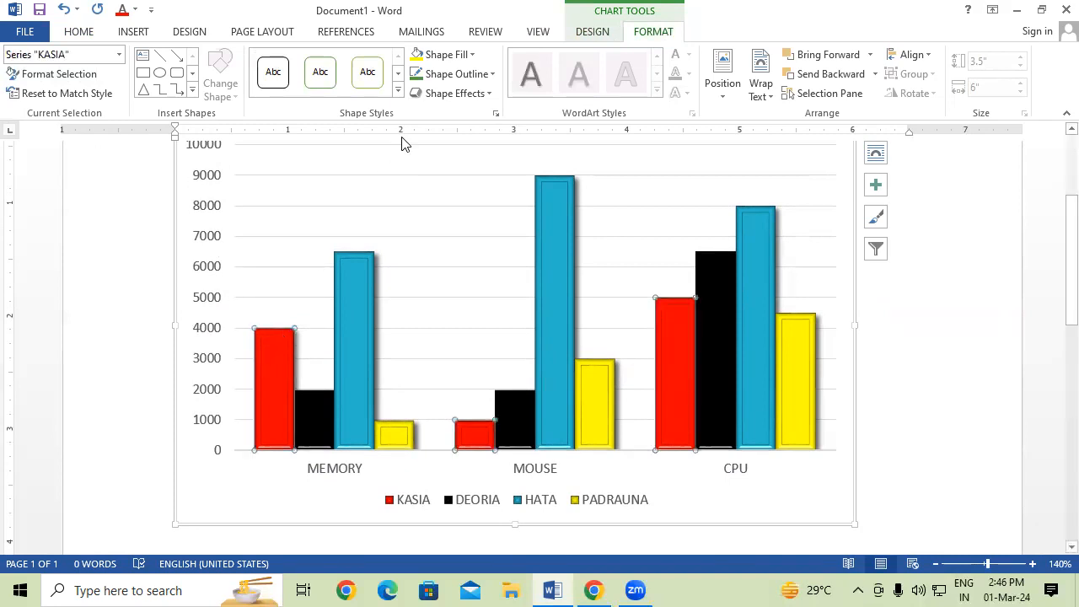
pyautogui.click(452, 92)
pyautogui.moveTo(477, 160)
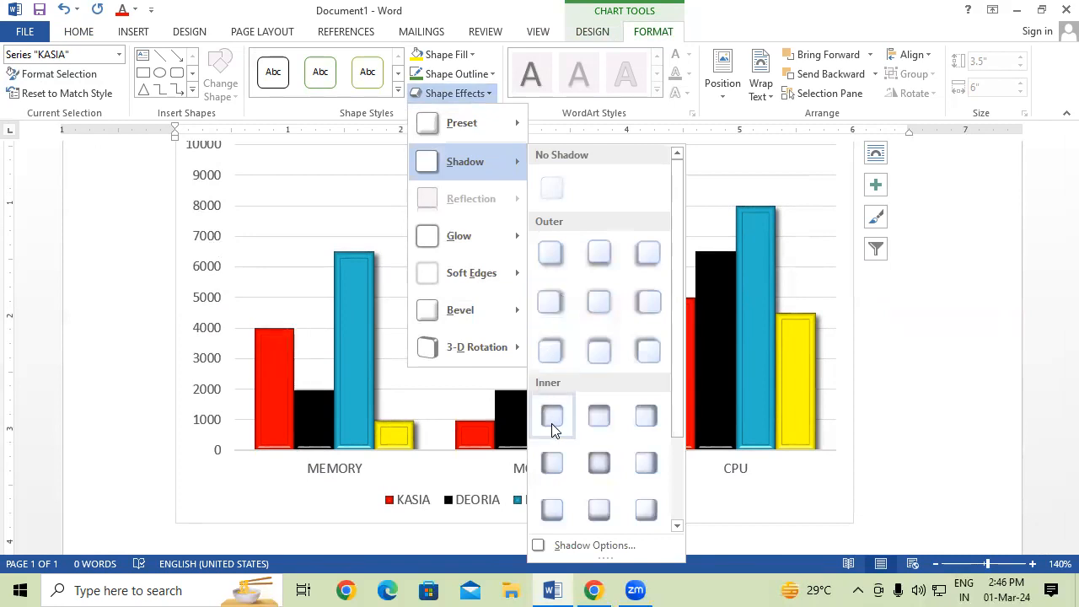
pyautogui.moveTo(484, 128)
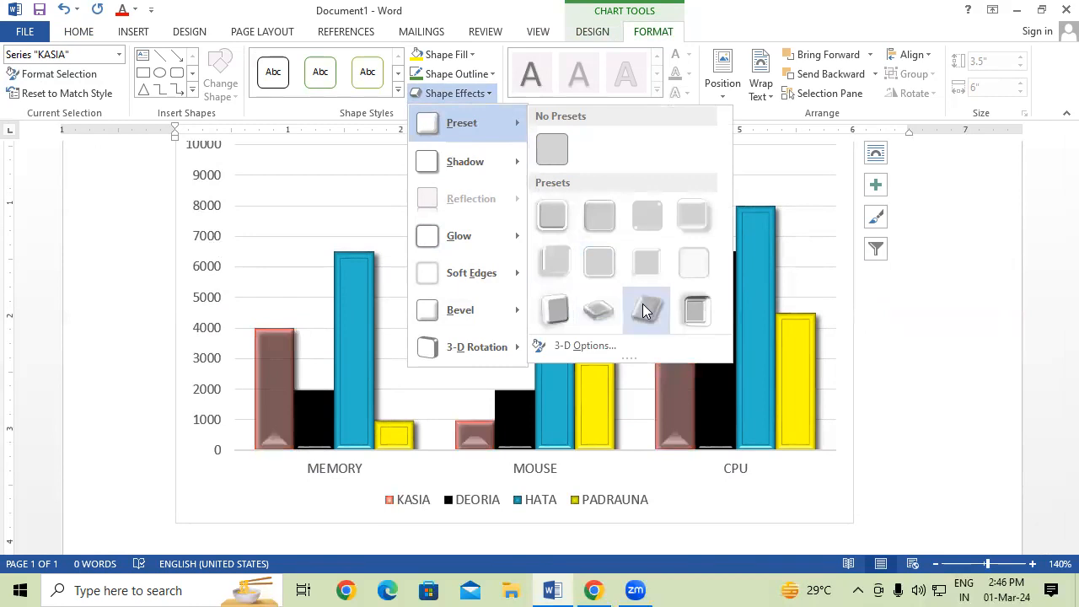
pyautogui.click(924, 301)
pyautogui.scroll(3, 666, 307)
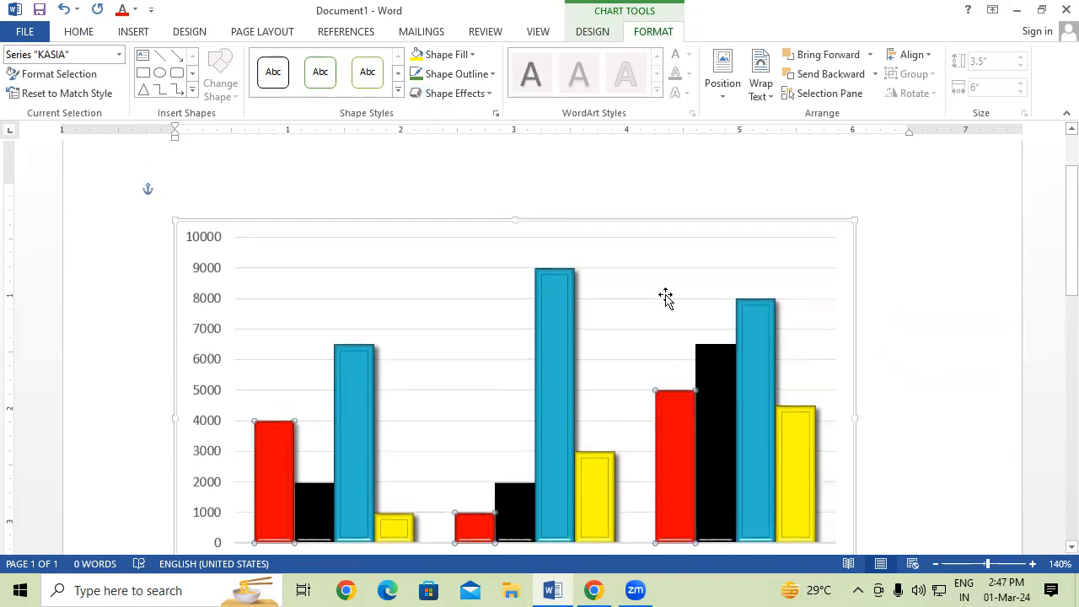
pyautogui.click(345, 260)
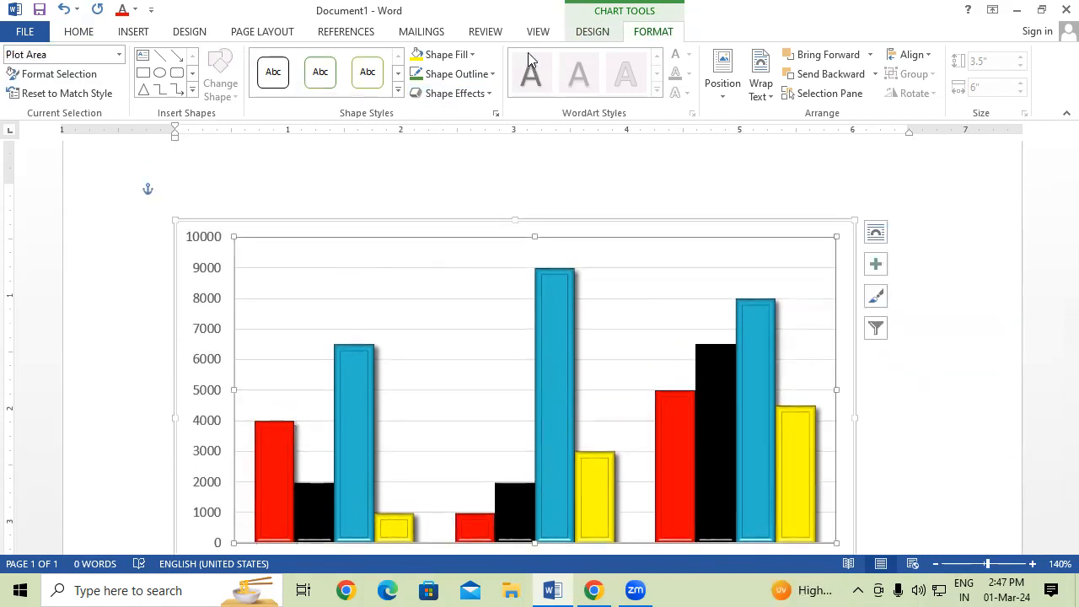
# Add a title above the chart reading SALE 2020 RECORD and deselect the chart.
pyautogui.click(576, 35)
pyautogui.click(33, 78)
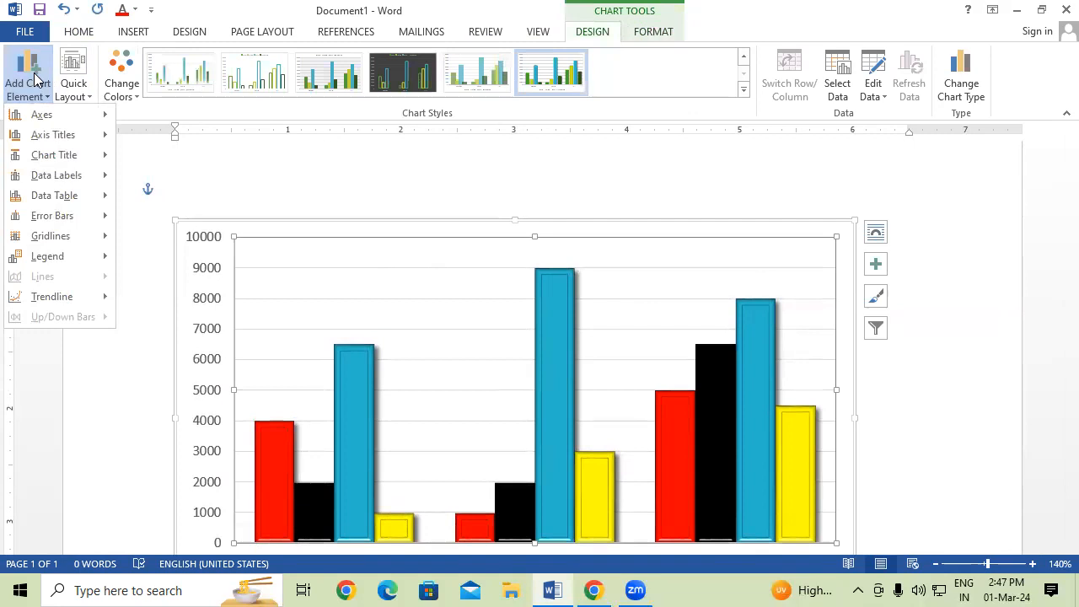
pyautogui.moveTo(75, 155)
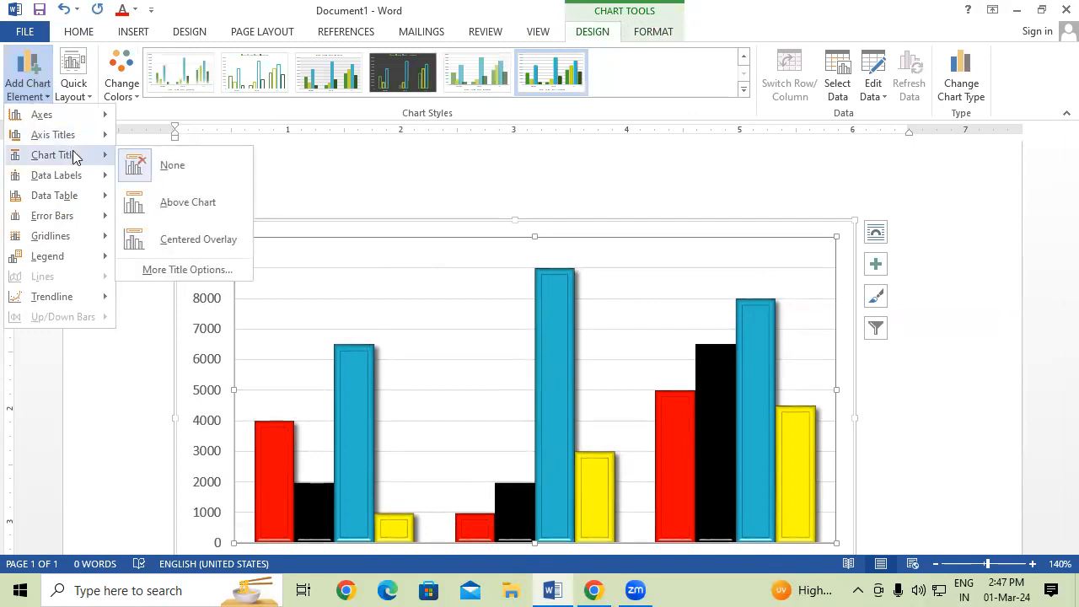
pyautogui.click(202, 215)
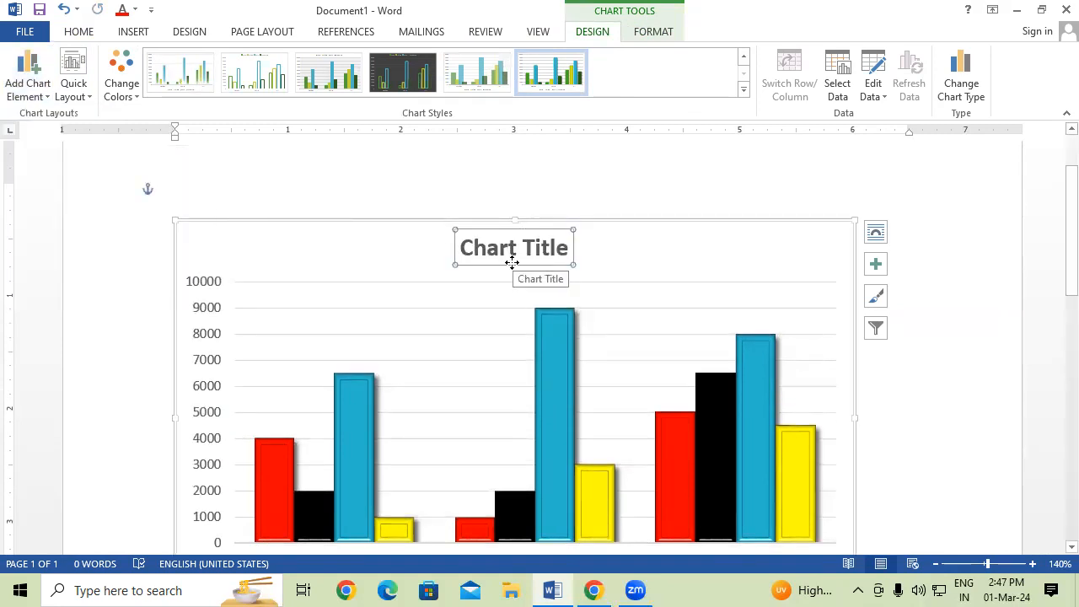
pyautogui.write('SALE')
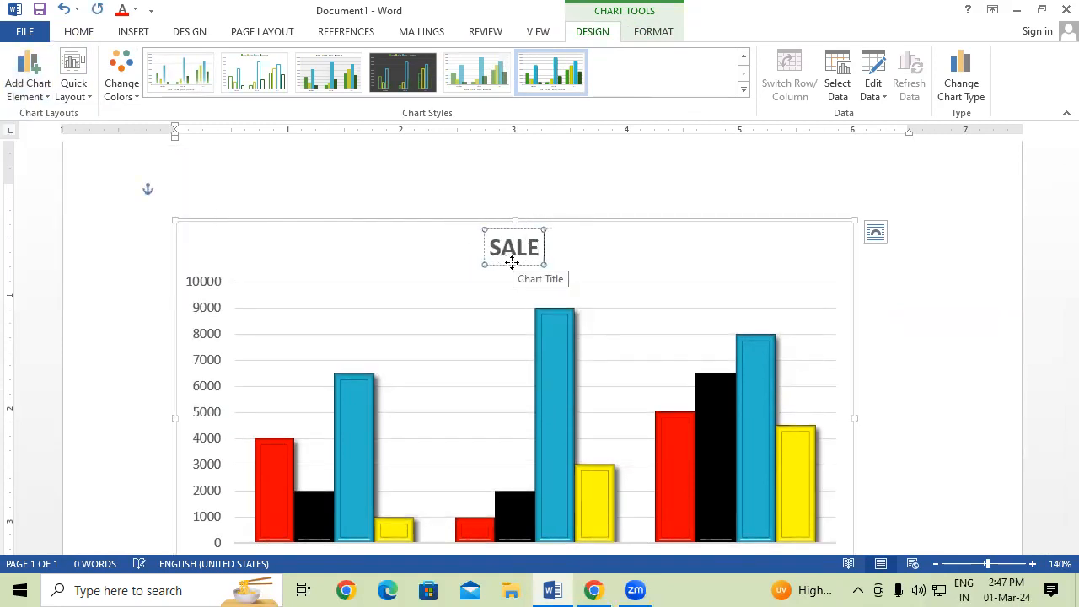
pyautogui.write(' 2020')
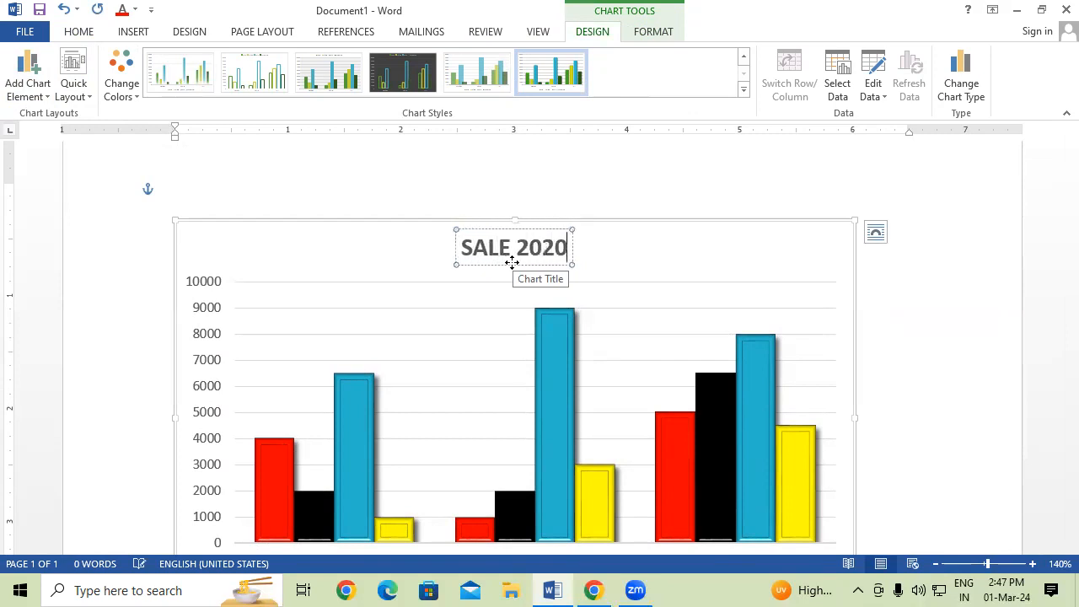
pyautogui.write(' RE')
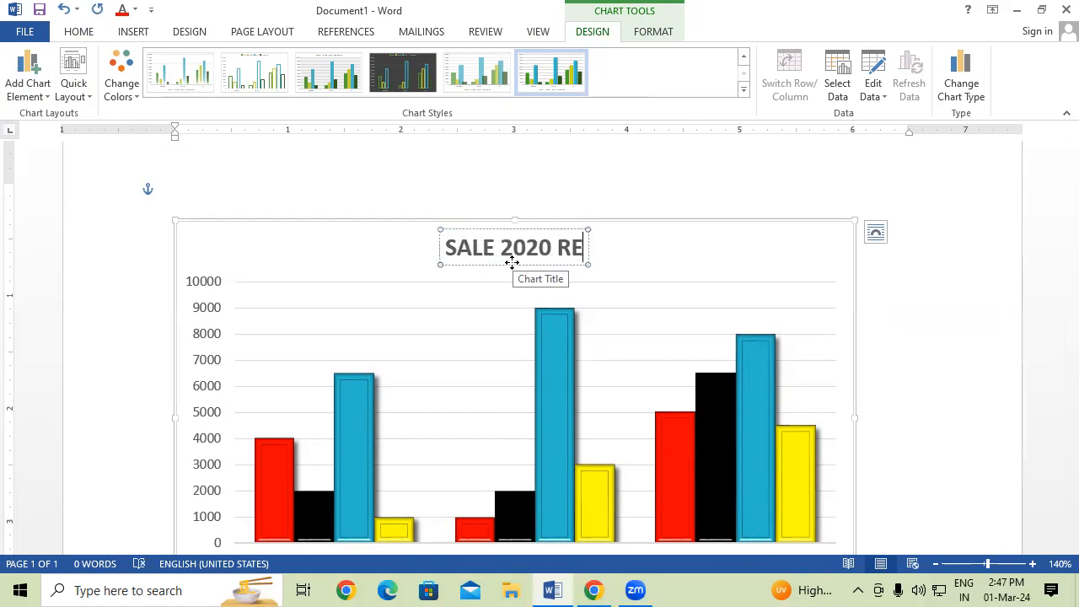
pyautogui.write('CORD')
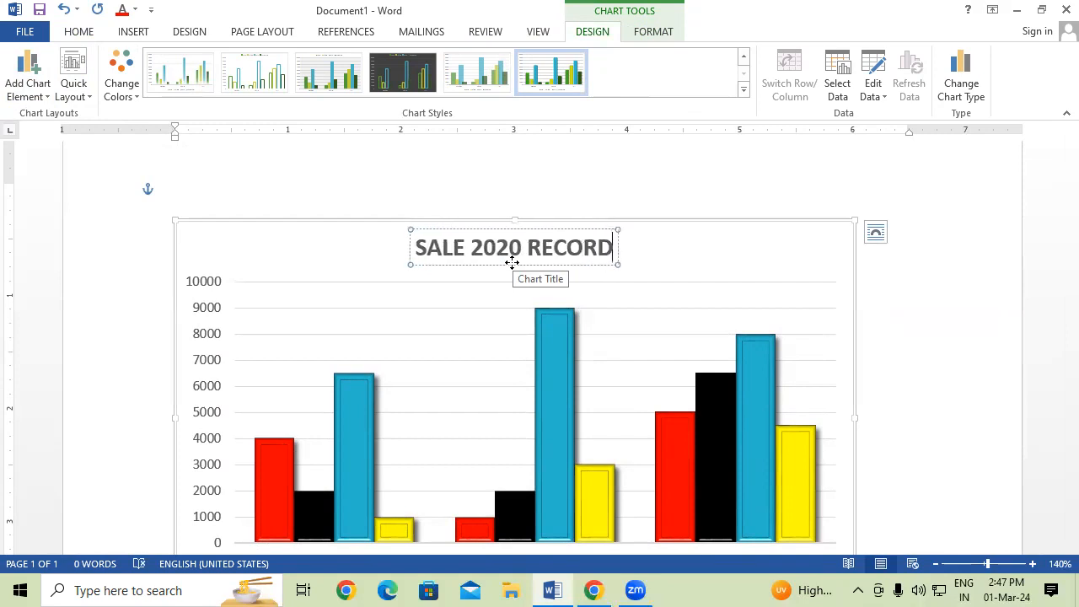
pyautogui.click(924, 288)
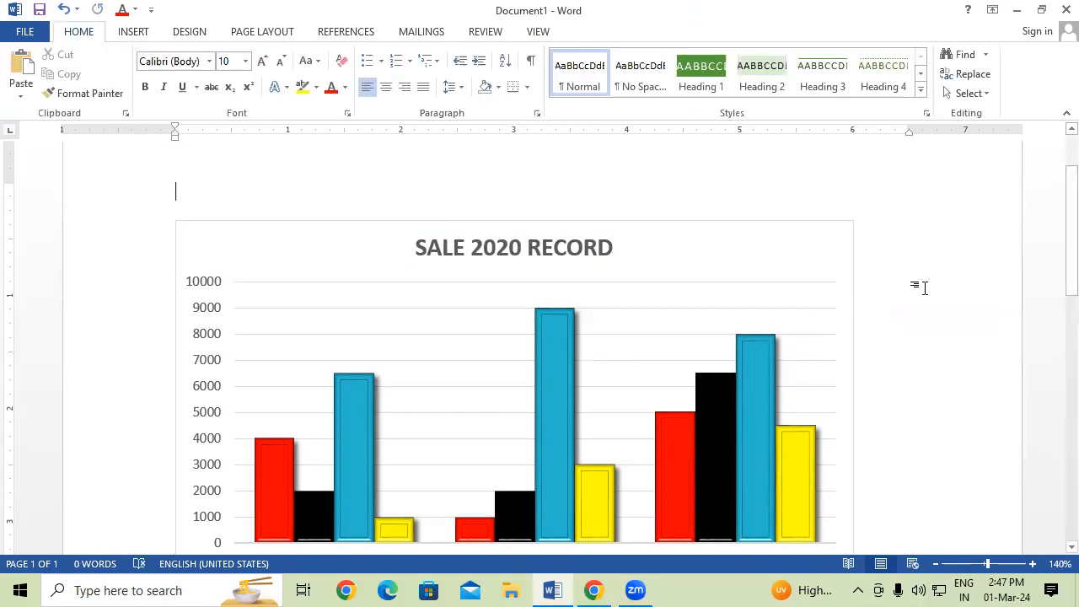
pyautogui.scroll(-2, 927, 290)
pyautogui.scroll(1, 924, 300)
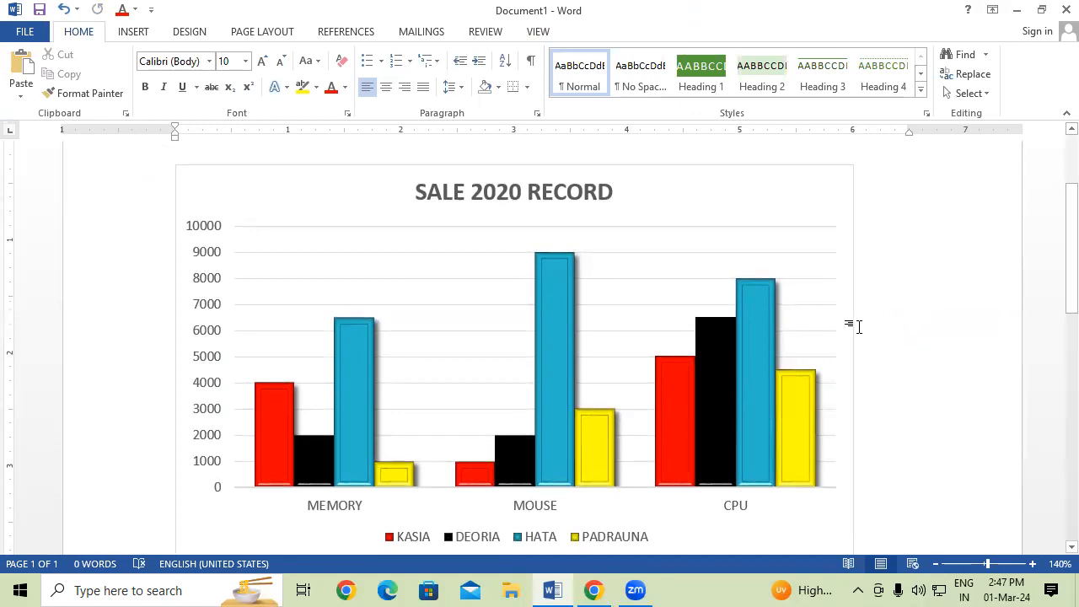
pyautogui.click(133, 34)
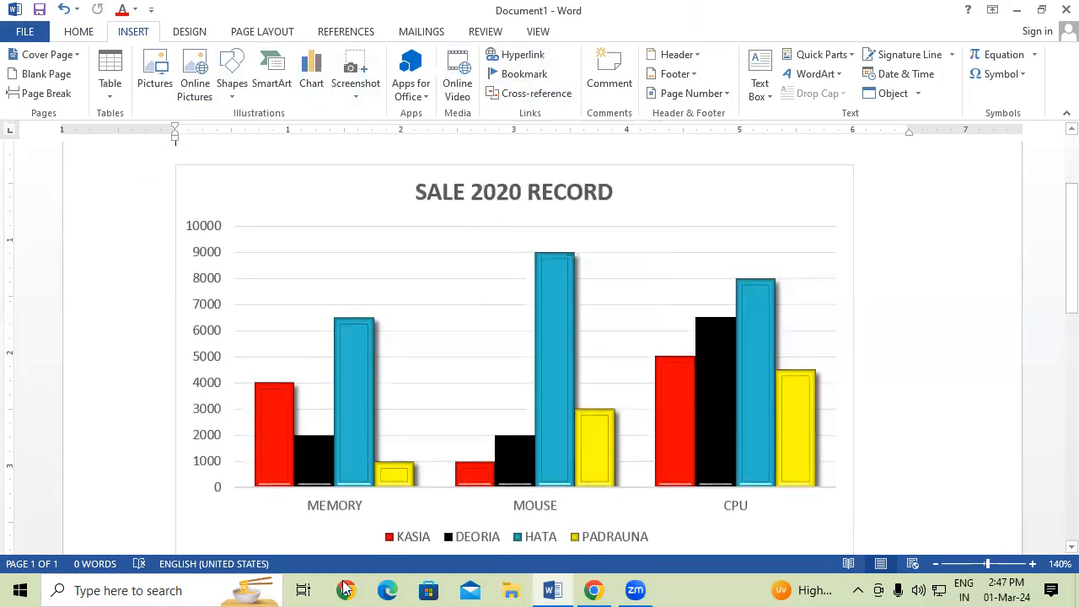
pyautogui.click(504, 588)
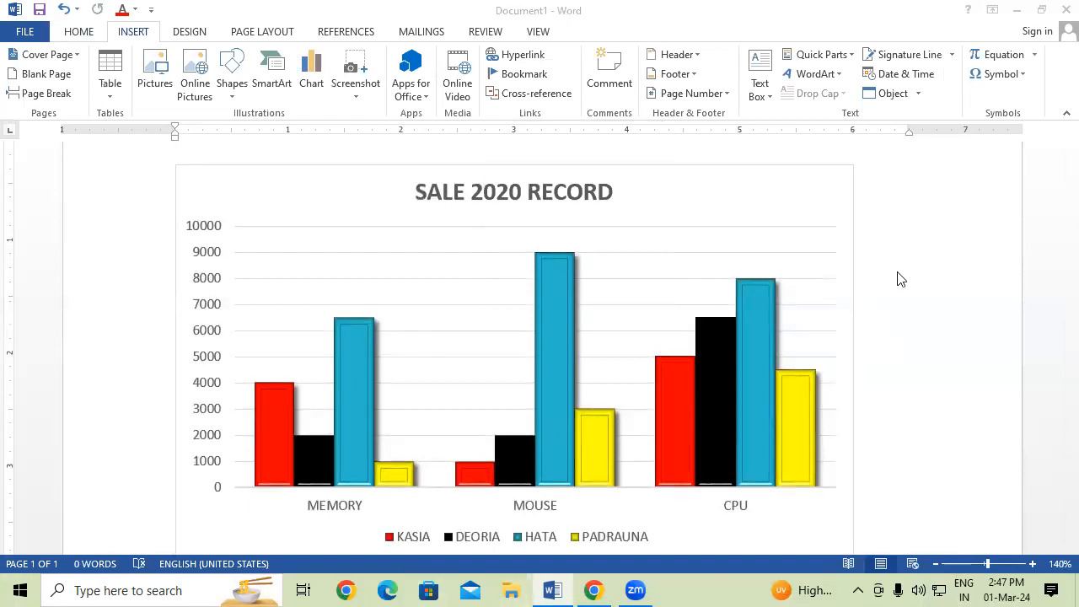